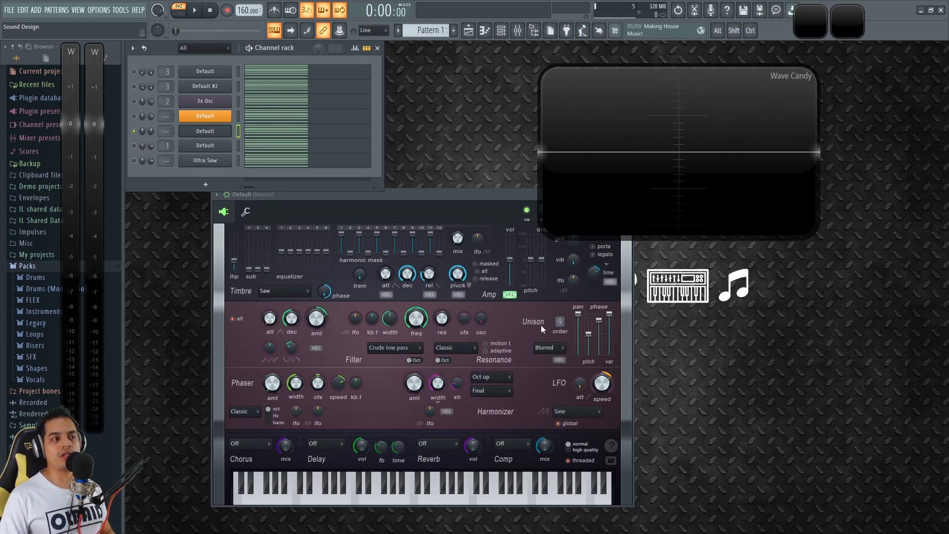
Audition the pattern, stop playback, and close the Wave Candy scope and the Default channel's synth window
{"action": "key", "text": "space"}
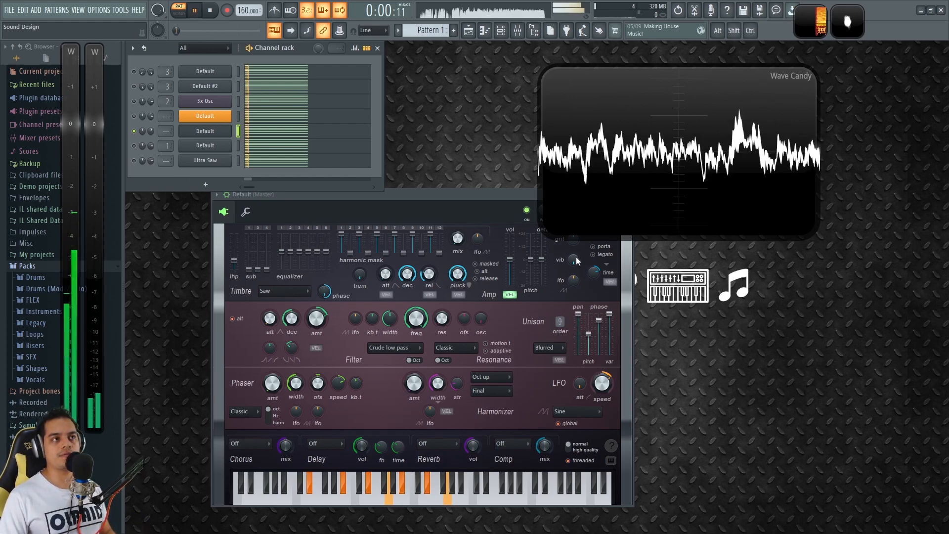
{"action": "key", "text": "space"}
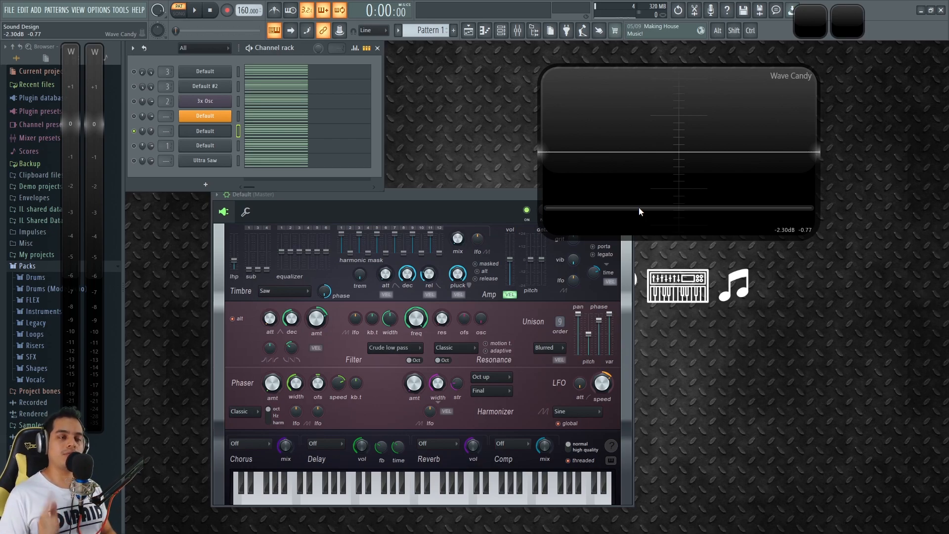
{"action": "double_click", "coordinate": [651, 174]}
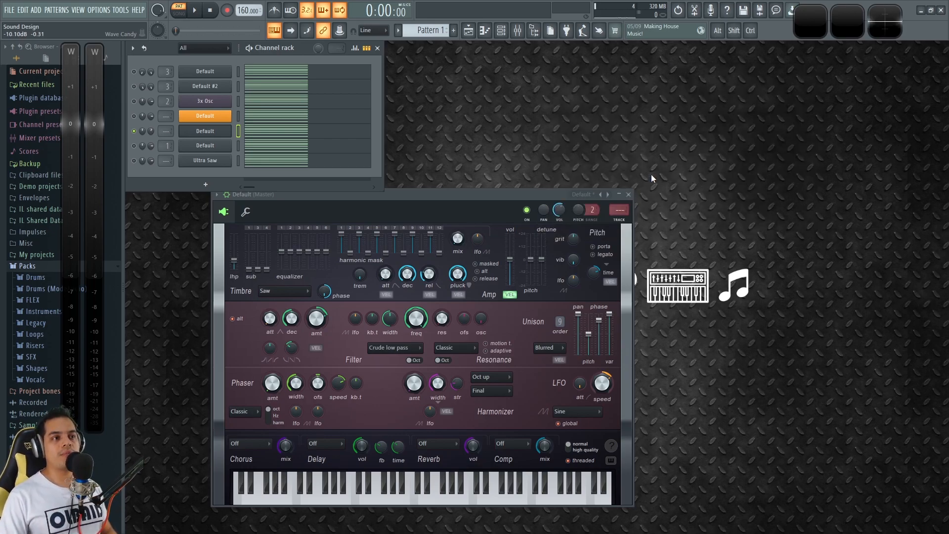
{"action": "left_click", "coordinate": [628, 195]}
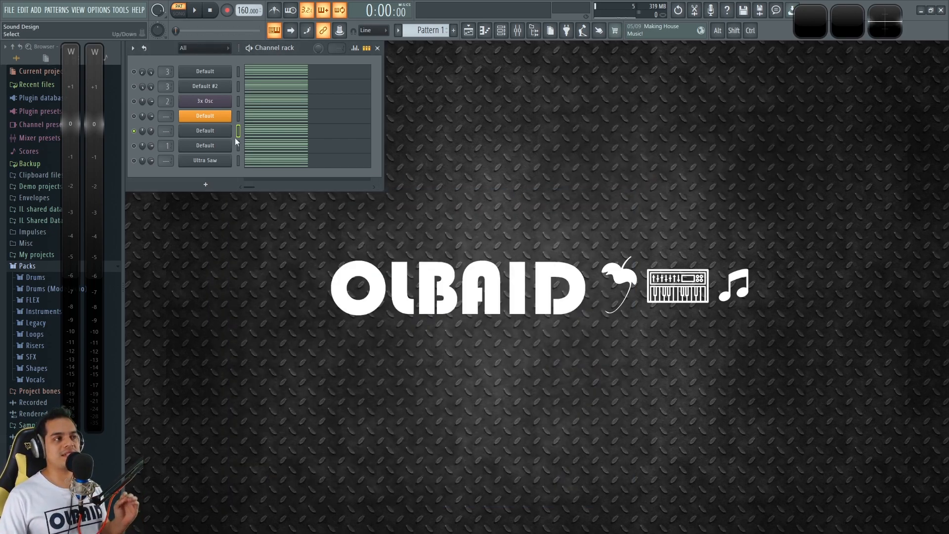
Open Serum on the Ultra Saw channel and switch off Sub, Noise and Osc B so only Osc A remains
{"action": "left_click", "coordinate": [205, 162]}
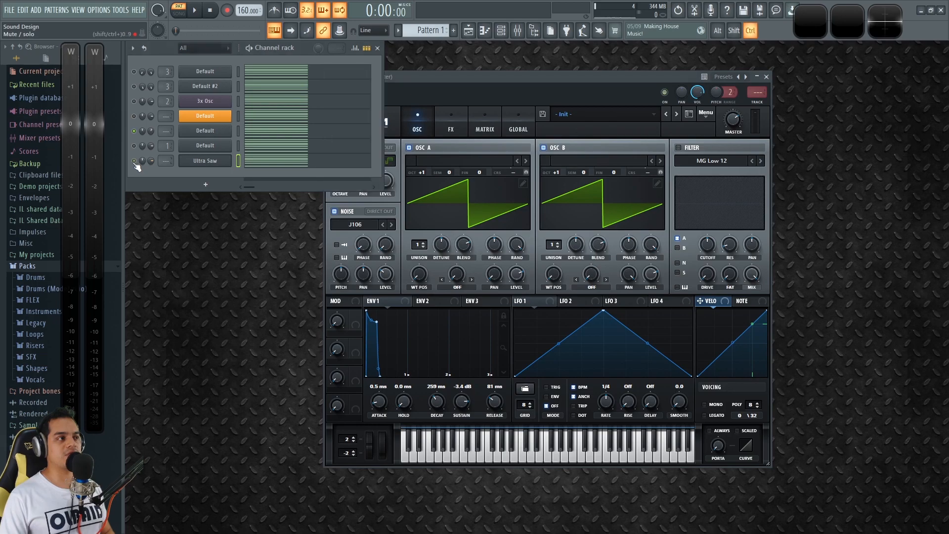
{"action": "left_click_drag", "start_coordinate": [465, 76], "coordinate": [491, 75]}
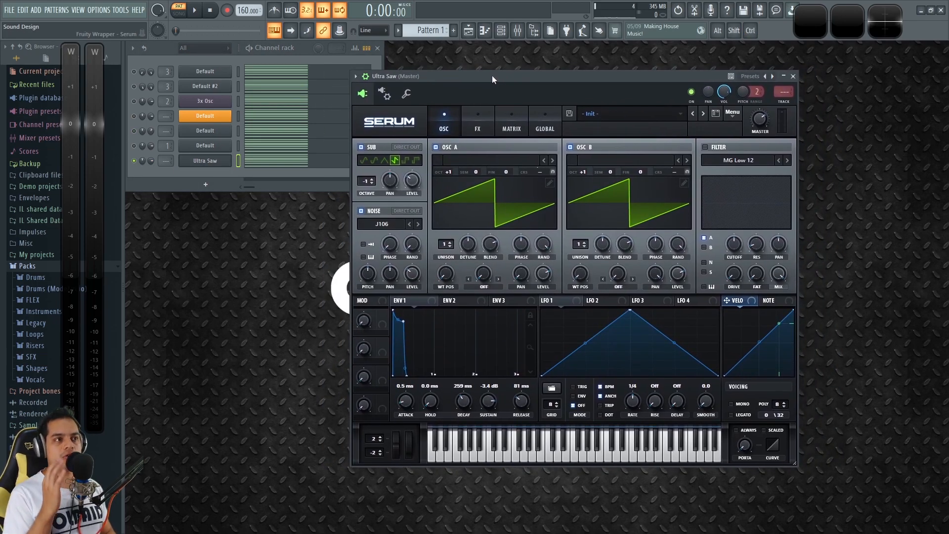
{"action": "left_click", "coordinate": [361, 147]}
{"action": "left_click", "coordinate": [361, 210]}
{"action": "left_click", "coordinate": [570, 148]}
Set the outputs of the Chaos1 and Chaos2 coarse pitch modulations to 0 and audition the plain saw
{"action": "left_click", "coordinate": [505, 118]}
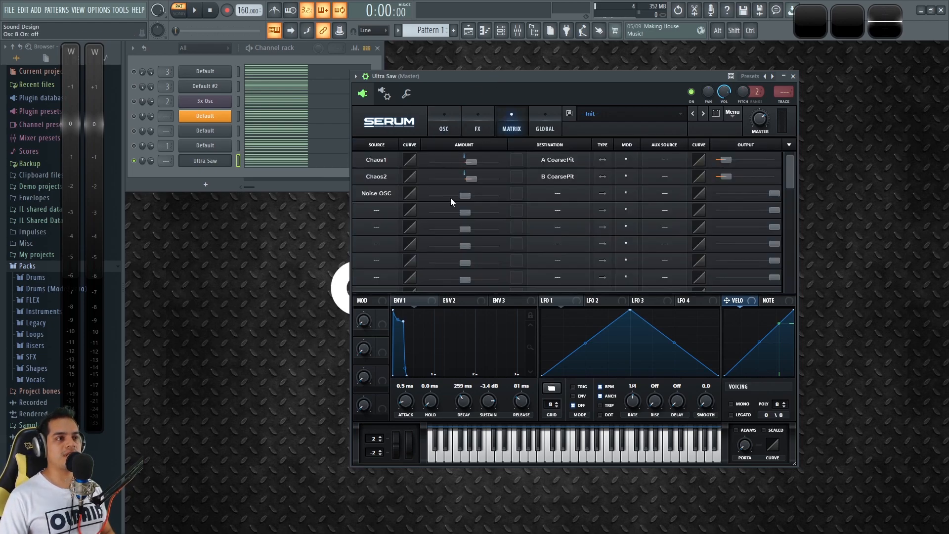
{"action": "left_click", "coordinate": [458, 116]}
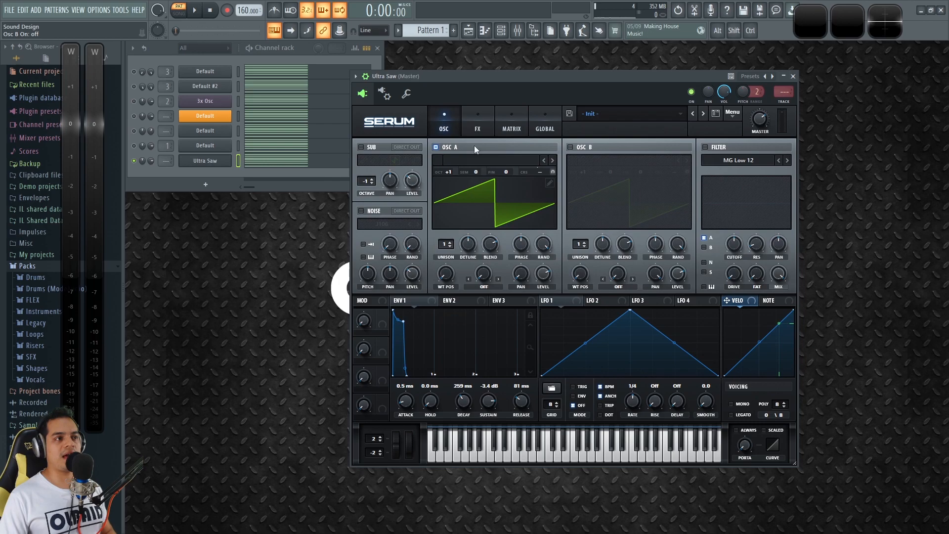
{"action": "left_click", "coordinate": [514, 126]}
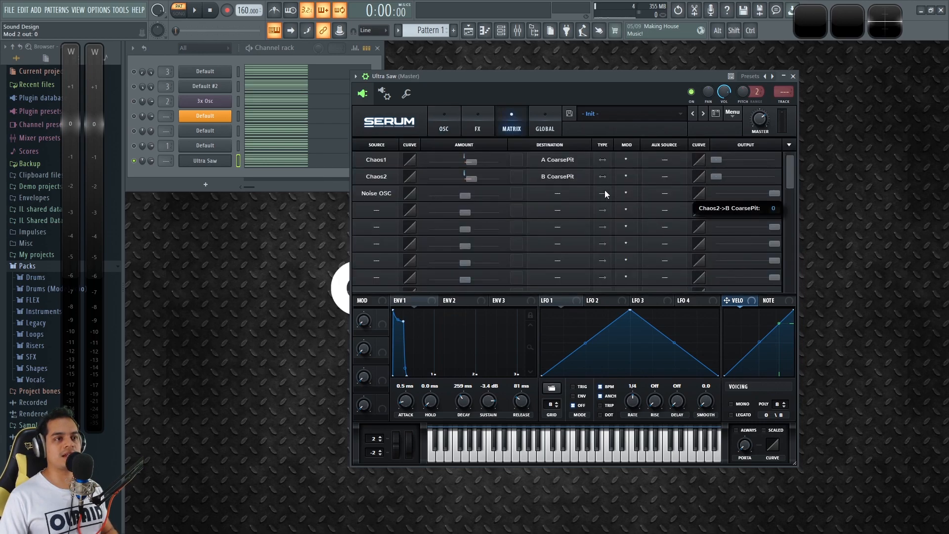
{"action": "left_click", "coordinate": [458, 116]}
{"action": "key", "text": "z"}
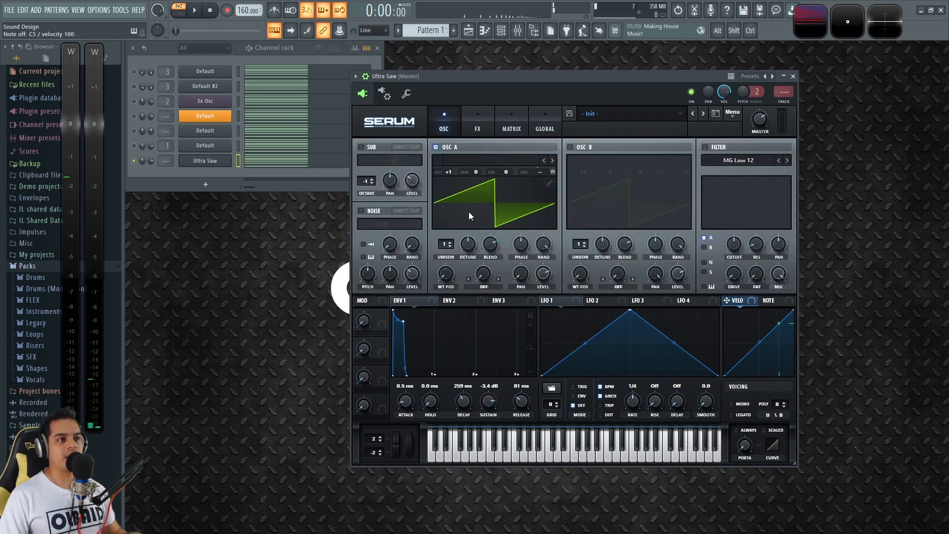
{"action": "double_click", "coordinate": [523, 274]}
{"action": "key", "text": "Escape"}
{"action": "middle_click", "coordinate": [522, 273]}
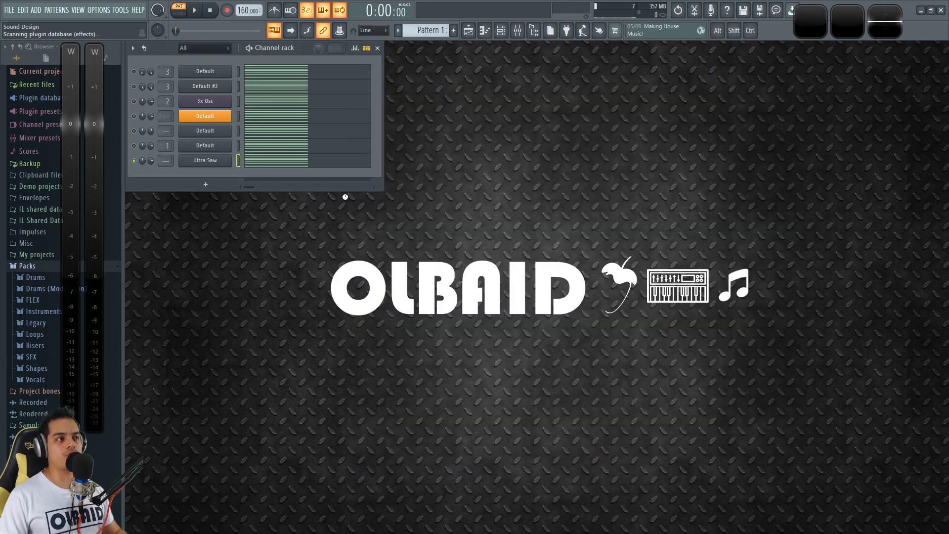
{"action": "key", "text": "Escape"}
{"action": "left_click", "coordinate": [207, 160]}
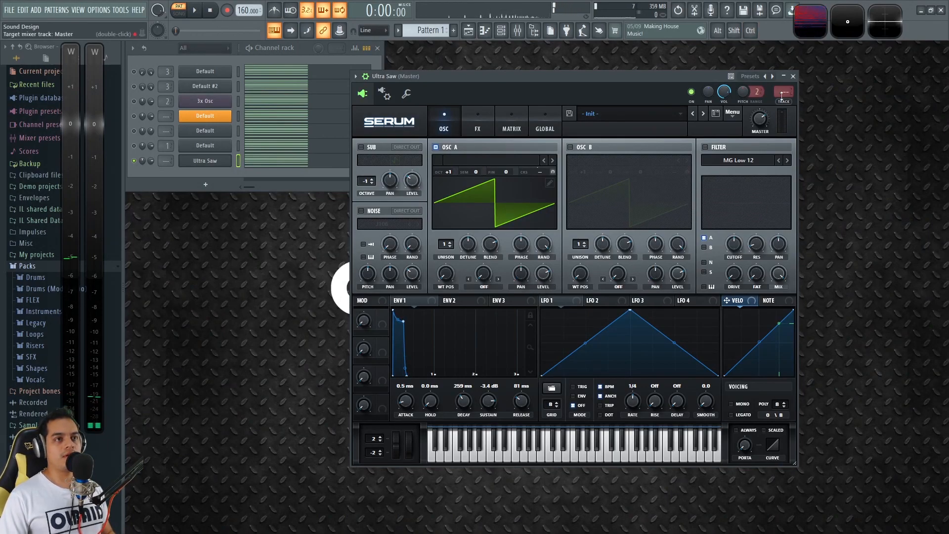
Disable Serum's distortion, compressor, reverb and EQ effects, and audition the dry Osc A saw
{"action": "left_click", "coordinate": [514, 122]}
{"action": "left_click", "coordinate": [478, 130]}
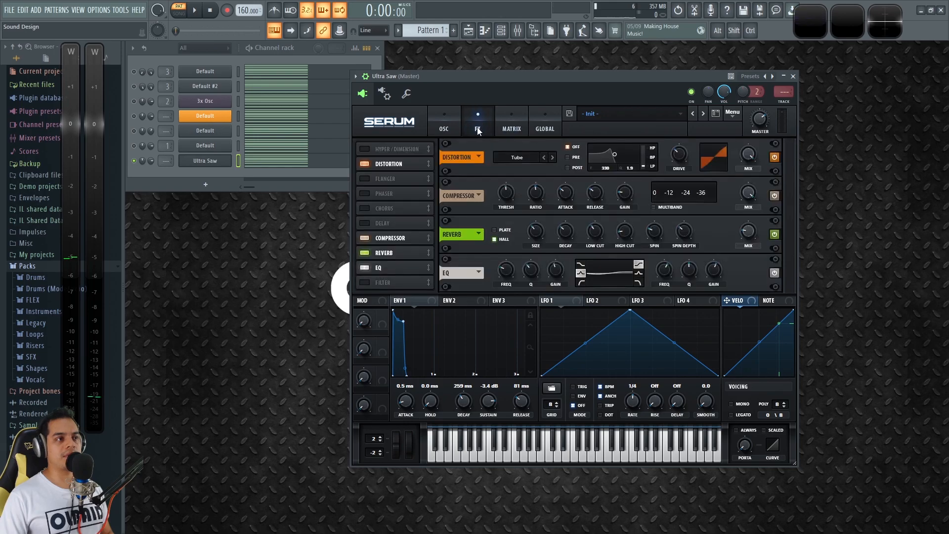
{"action": "left_click", "coordinate": [384, 163]}
{"action": "left_click", "coordinate": [367, 238]}
{"action": "left_click", "coordinate": [369, 253]}
{"action": "left_click", "coordinate": [370, 267]}
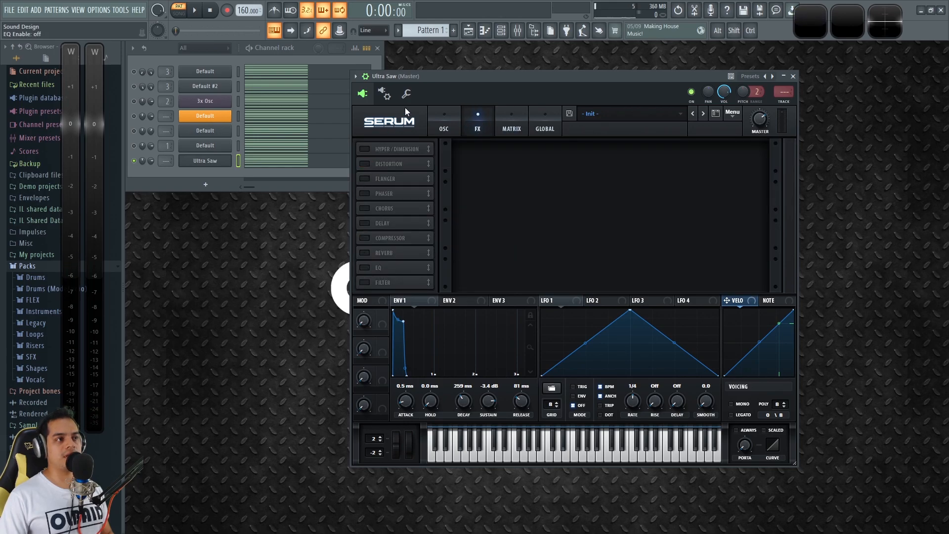
{"action": "left_click", "coordinate": [437, 114]}
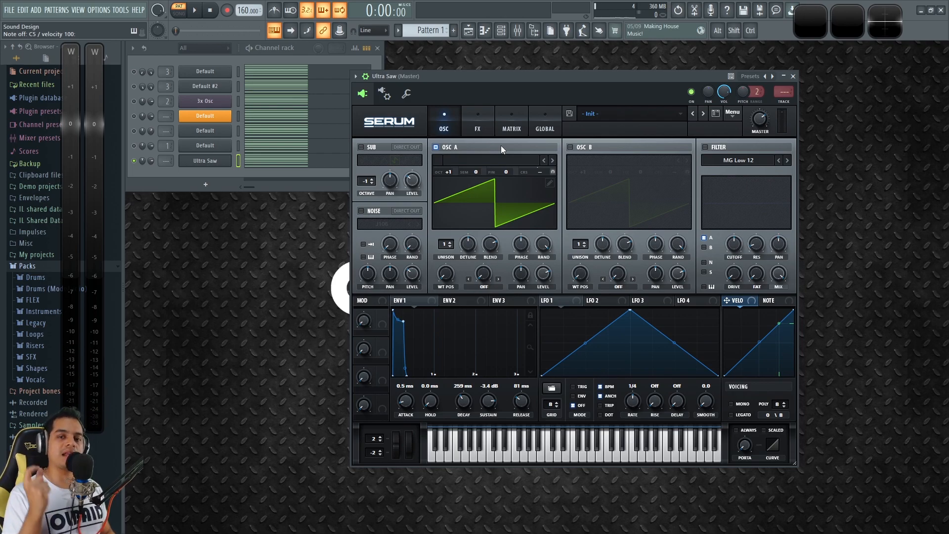
{"action": "key", "text": "z"}
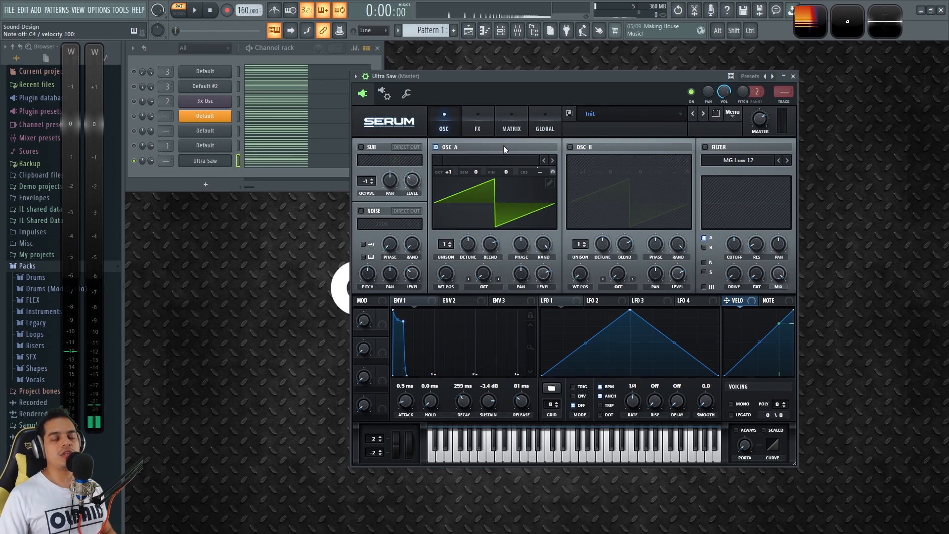
Set the output of the Chaos1 to A CoarsePit modulation to 21 and audition a note
{"action": "left_click_drag", "start_coordinate": [523, 78], "coordinate": [513, 84]}
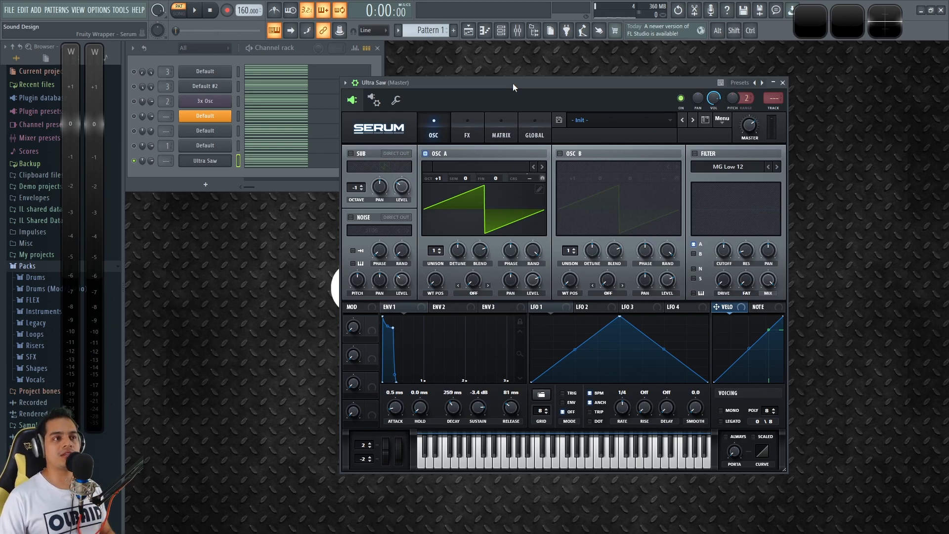
{"action": "left_click", "coordinate": [501, 129]}
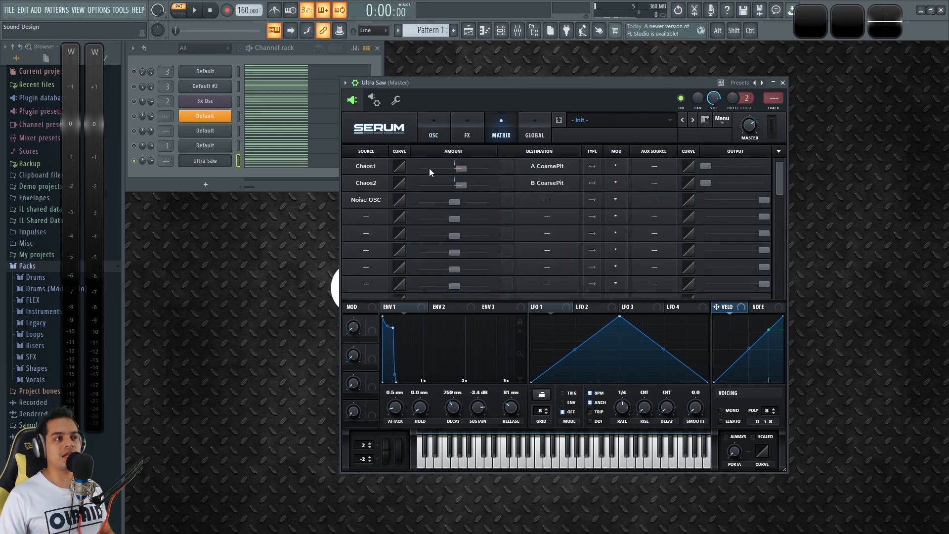
{"action": "key", "text": "q"}
{"action": "left_click_drag", "start_coordinate": [706, 164], "coordinate": [725, 165]}
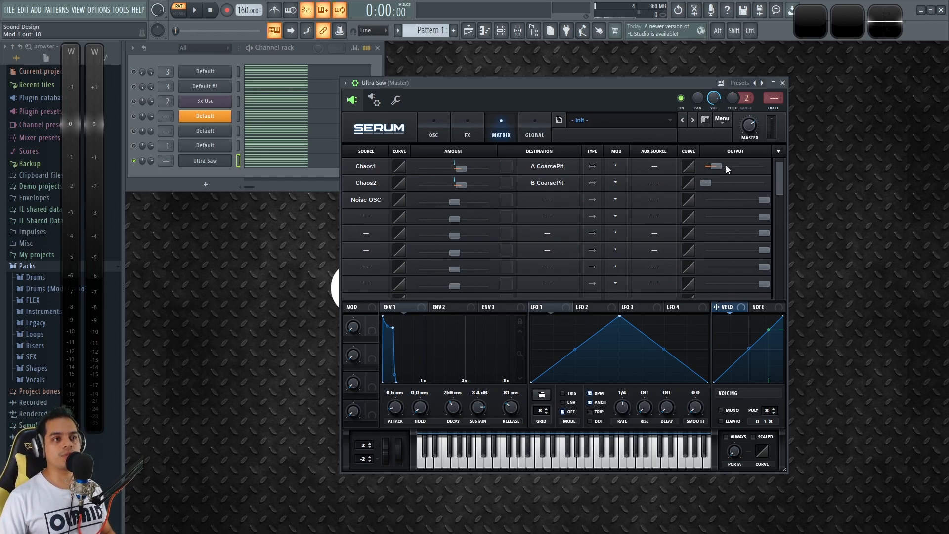
{"action": "left_click_drag", "start_coordinate": [720, 166], "coordinate": [724, 168]}
{"action": "key", "text": "q"}
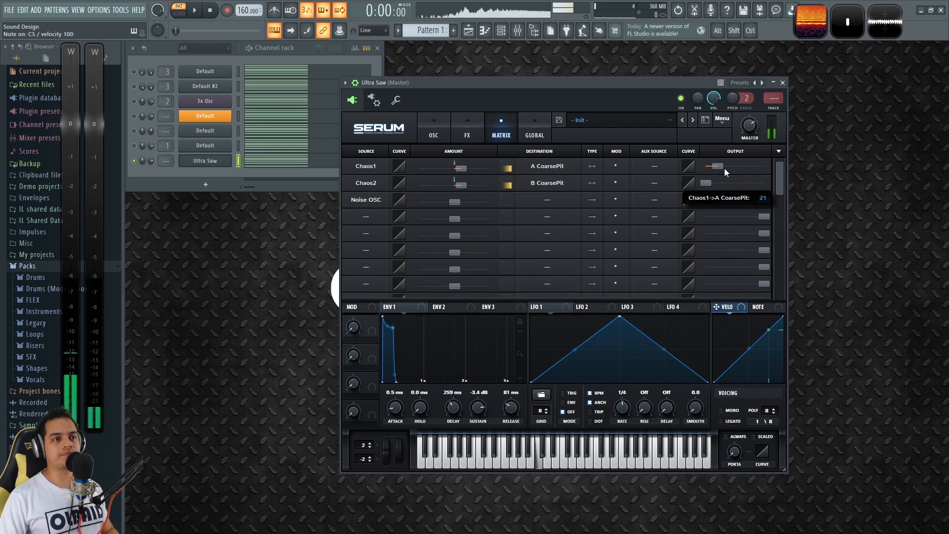
Open the Wave Candy spectrum display and move the Serum window clear of it
{"action": "left_click", "coordinate": [433, 127]}
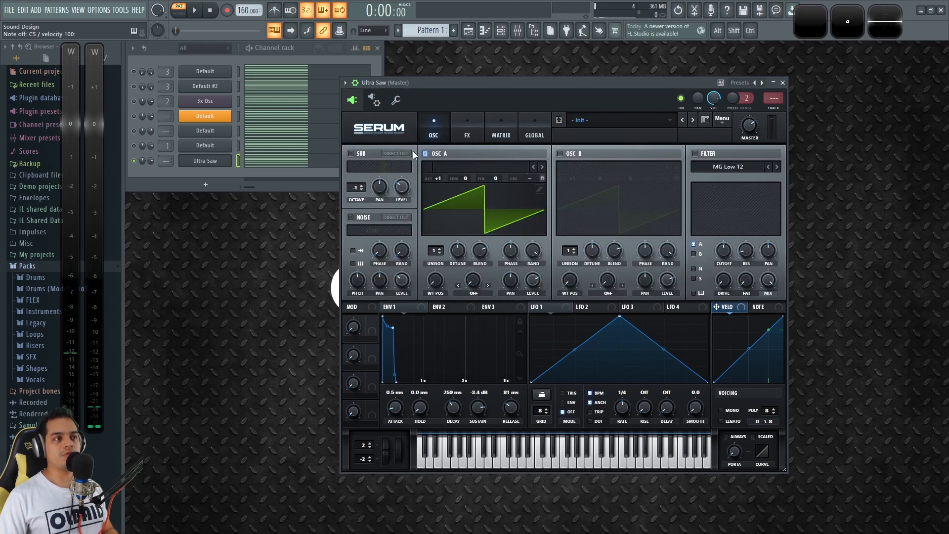
{"action": "left_click", "coordinate": [817, 18]}
{"action": "left_click_drag", "start_coordinate": [543, 85], "coordinate": [455, 103]}
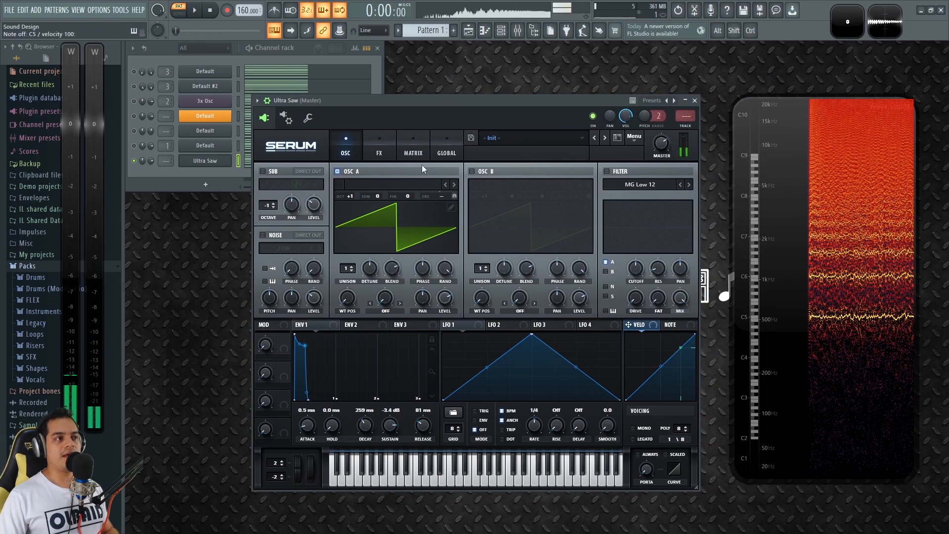
Set the Chaos 1 rate to 0 Hz in Serum's global settings and audition notes at different pitches
{"action": "left_click", "coordinate": [385, 141]}
{"action": "left_click", "coordinate": [414, 146]}
{"action": "left_click", "coordinate": [446, 145]}
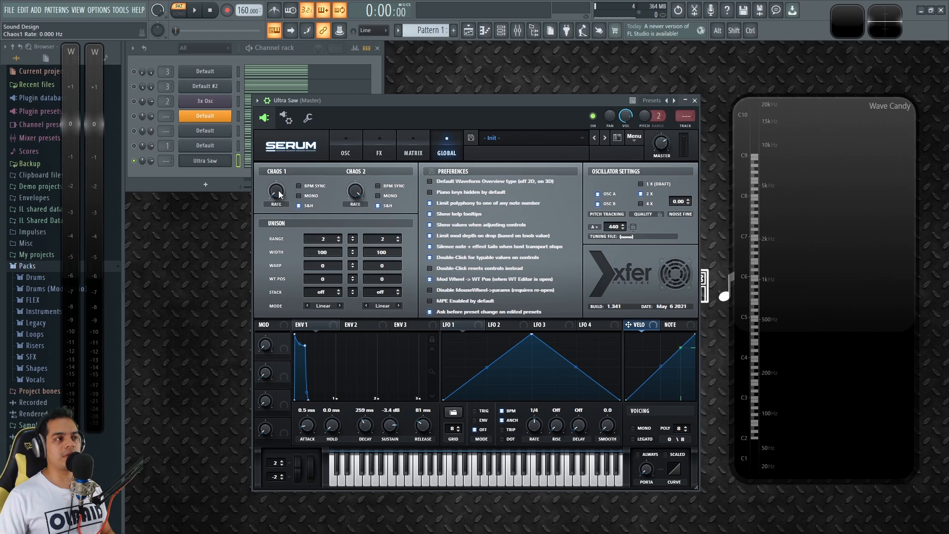
{"action": "key", "text": "3"}
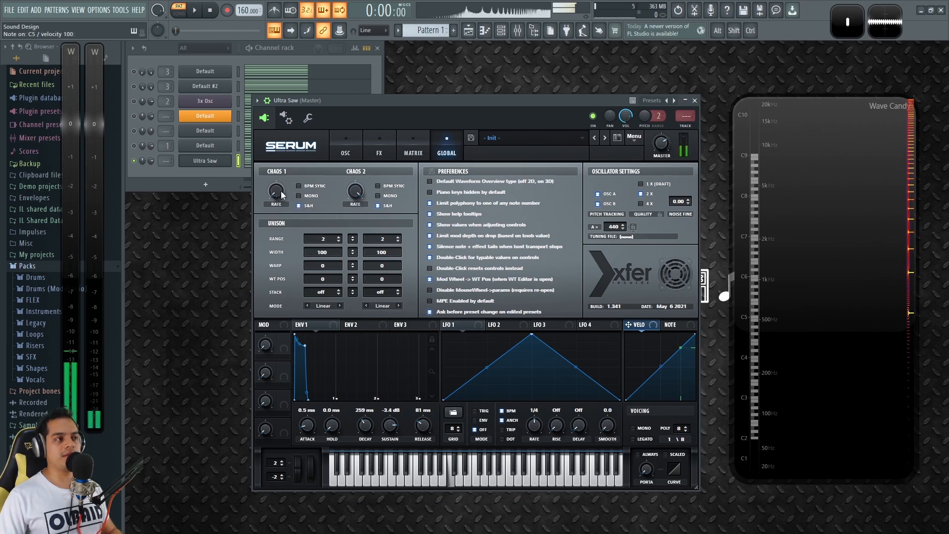
{"action": "key", "text": "z"}
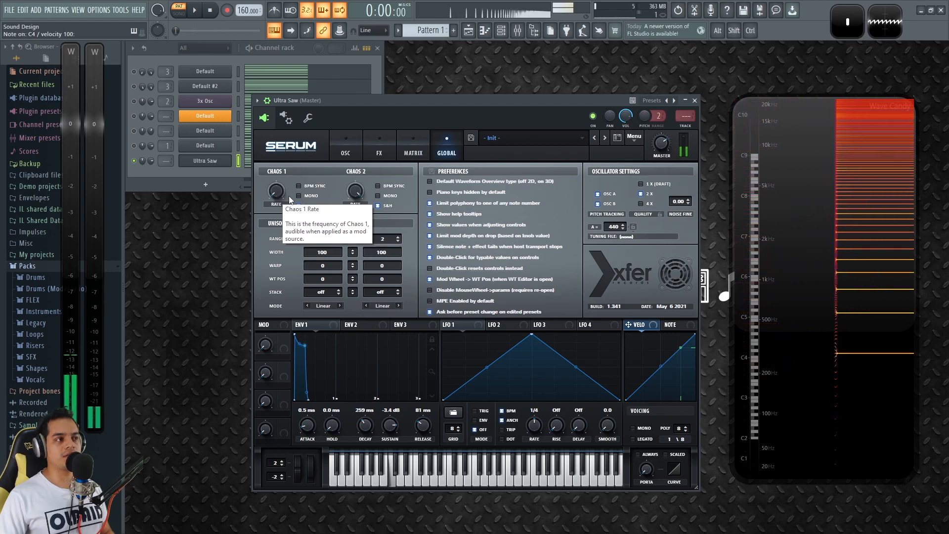
Raise the Chaos 1 rate again and audition a held note against the spectrum display
{"action": "left_click", "coordinate": [276, 193]}
{"action": "left_click_drag", "start_coordinate": [281, 155], "coordinate": [281, 151]}
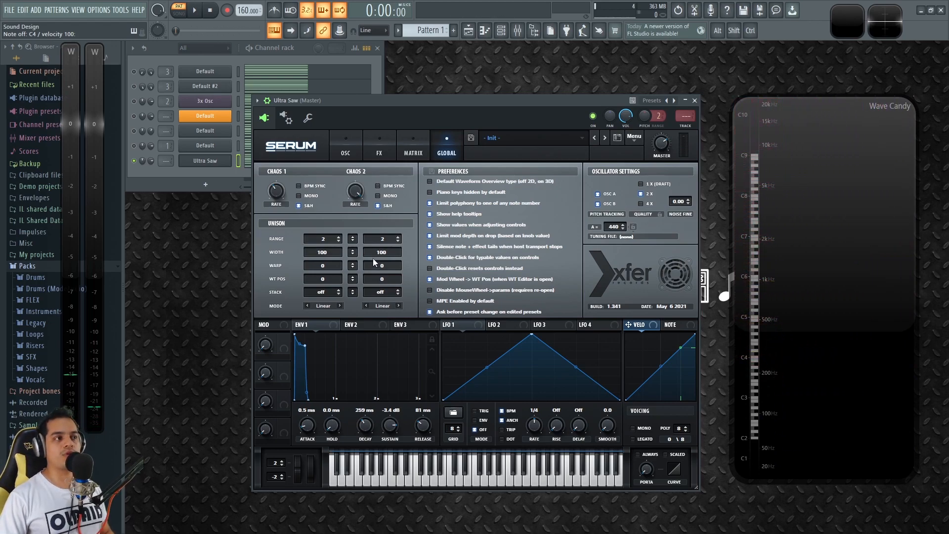
{"action": "mouse_move", "coordinate": [272, 193]}
{"action": "left_mouse_down"}
{"action": "mouse_move", "coordinate": [280, 134]}
{"action": "mouse_move", "coordinate": [275, 202]}
{"action": "left_mouse_up"}
{"action": "key", "text": "z"}
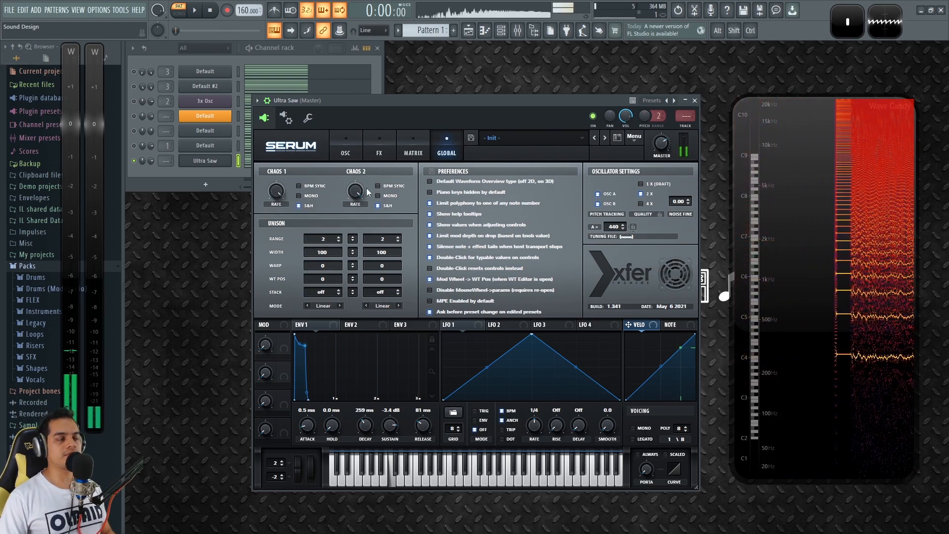
Switch on Osc B and set the Chaos 2 rate to 1000 in Serum's global settings
{"action": "left_click", "coordinate": [345, 141]}
{"action": "left_click", "coordinate": [472, 171]}
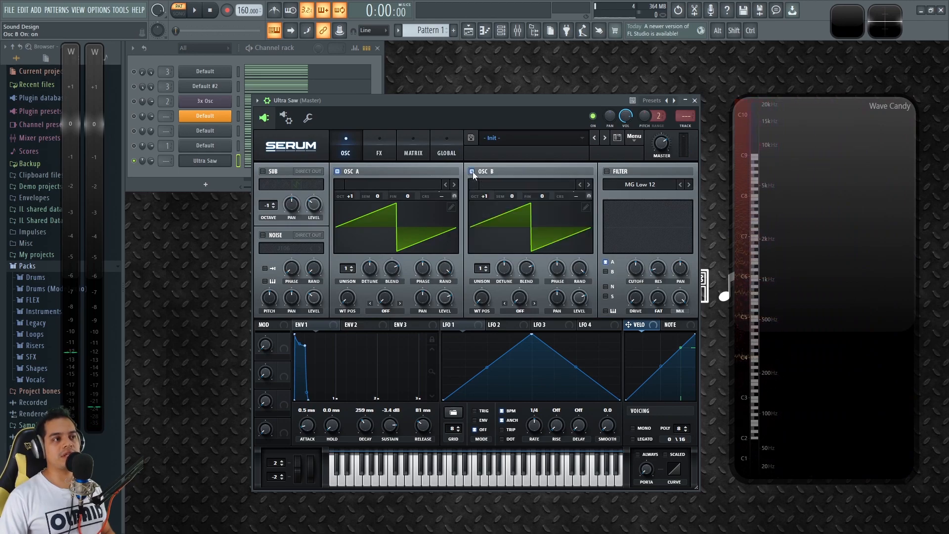
{"action": "left_click", "coordinate": [420, 143]}
{"action": "left_click", "coordinate": [431, 141]}
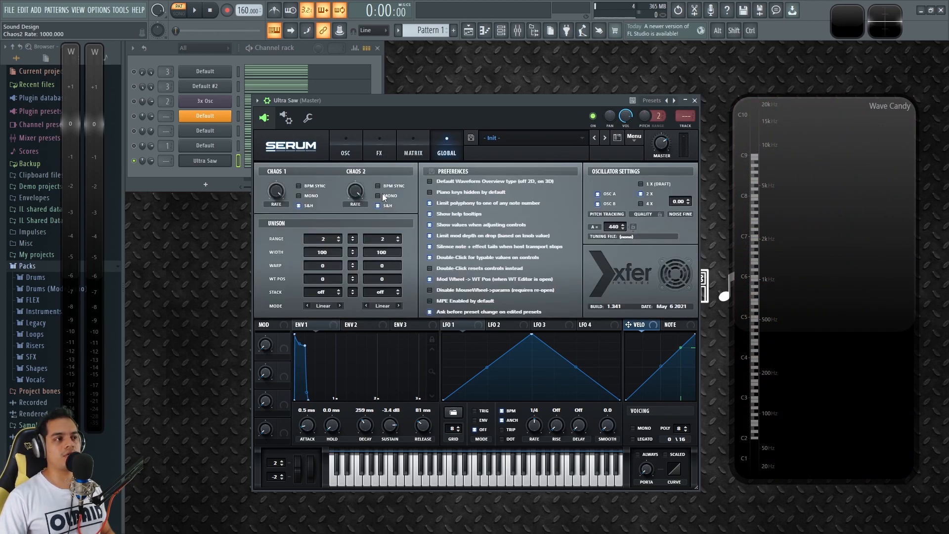
Set the output of the Chaos2 to B CoarsePit modulation to 17 while auditioning a note
{"action": "left_click", "coordinate": [343, 141]}
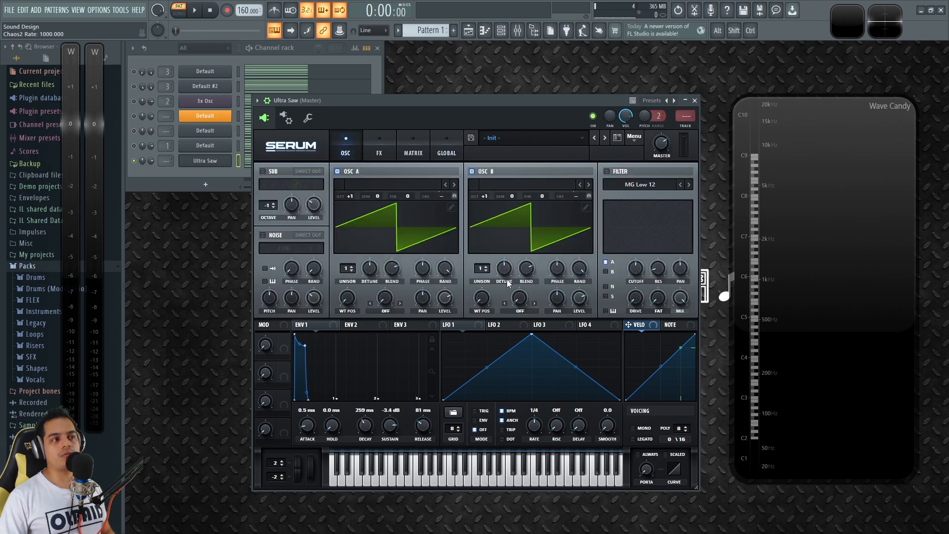
{"action": "left_click", "coordinate": [418, 140]}
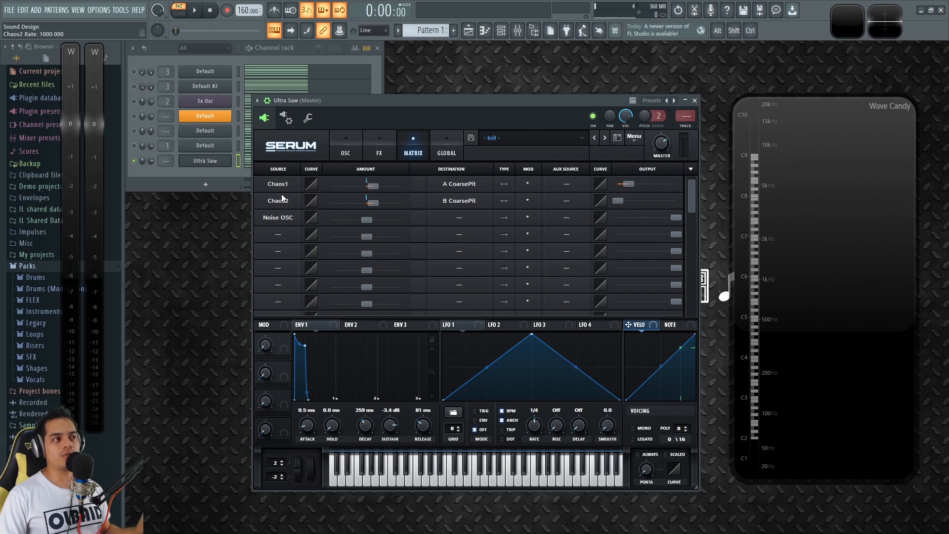
{"action": "left_click_drag", "start_coordinate": [622, 200], "coordinate": [634, 201]}
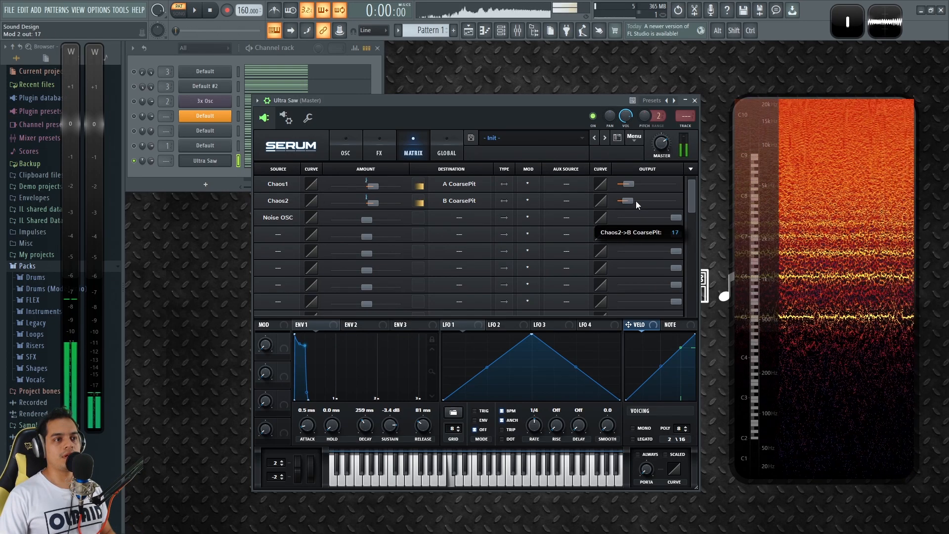
Pan Osc B to 50 R and audition the two detuned saws with high and low notes
{"action": "left_click", "coordinate": [340, 140]}
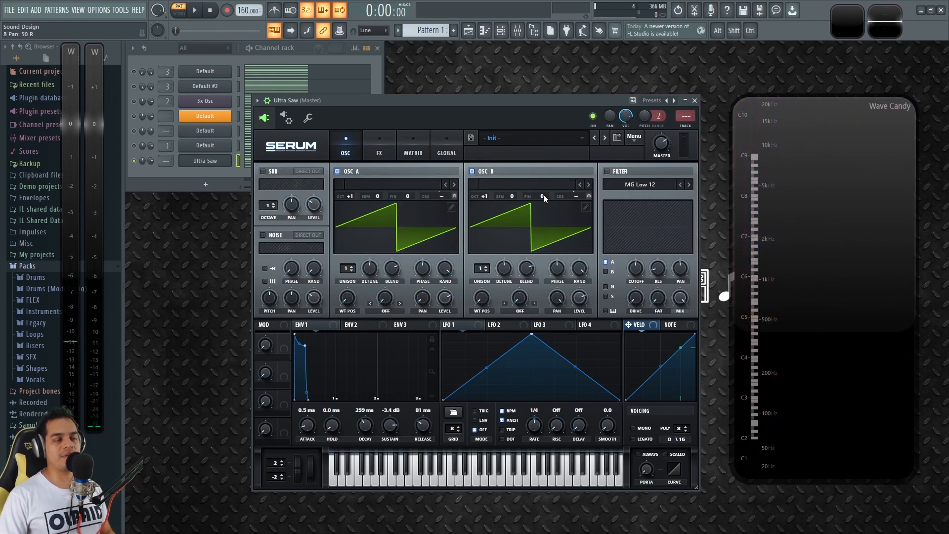
{"action": "left_click_drag", "start_coordinate": [499, 114], "coordinate": [506, 112]}
{"action": "key", "text": "q"}
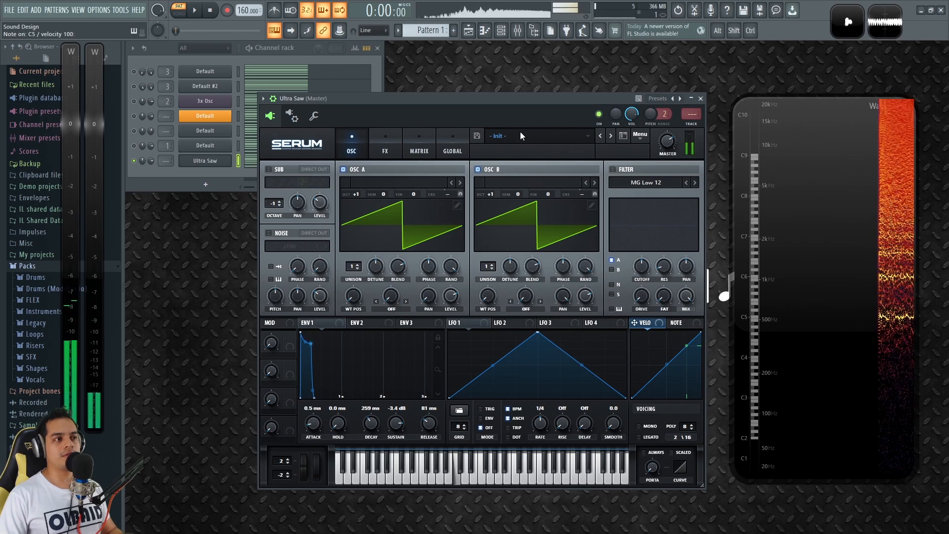
{"action": "key", "text": "z"}
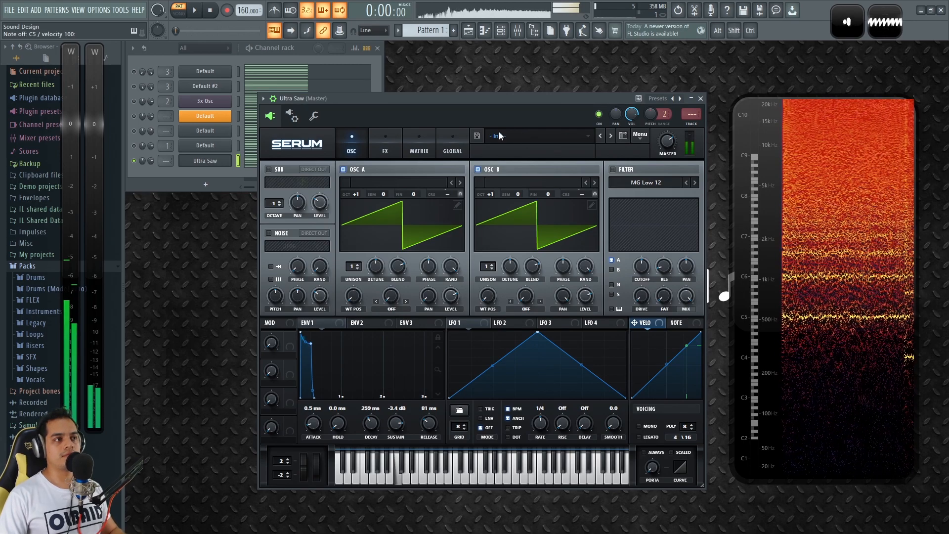
Fine-tune the output of the Chaos2 to B CoarsePit modulation in the matrix while auditioning a note
{"action": "left_click", "coordinate": [422, 138]}
{"action": "mouse_move", "coordinate": [631, 198]}
{"action": "left_mouse_down"}
{"action": "mouse_move", "coordinate": [620, 200]}
{"action": "mouse_move", "coordinate": [640, 200]}
{"action": "mouse_move", "coordinate": [627, 199]}
{"action": "left_mouse_up"}
{"action": "key", "text": "q"}
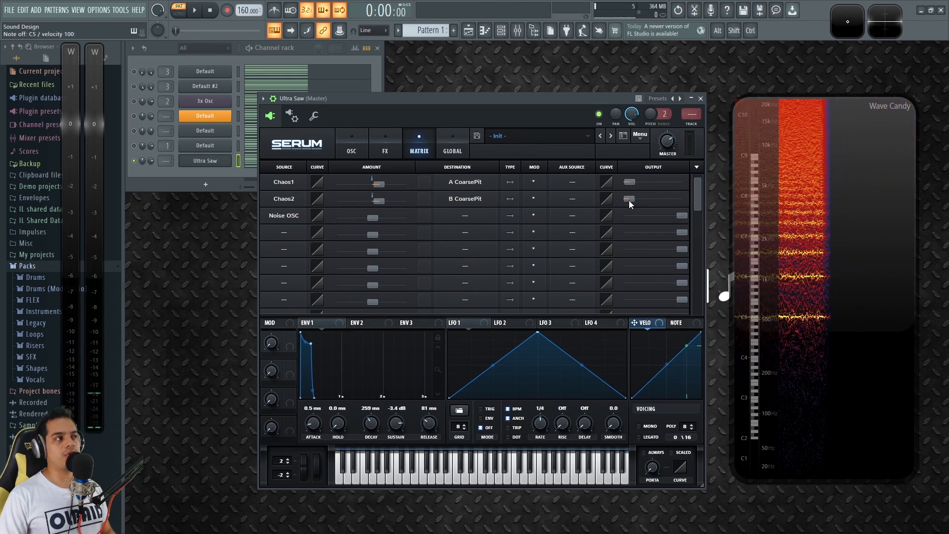
{"action": "left_click_drag", "start_coordinate": [628, 200], "coordinate": [631, 200]}
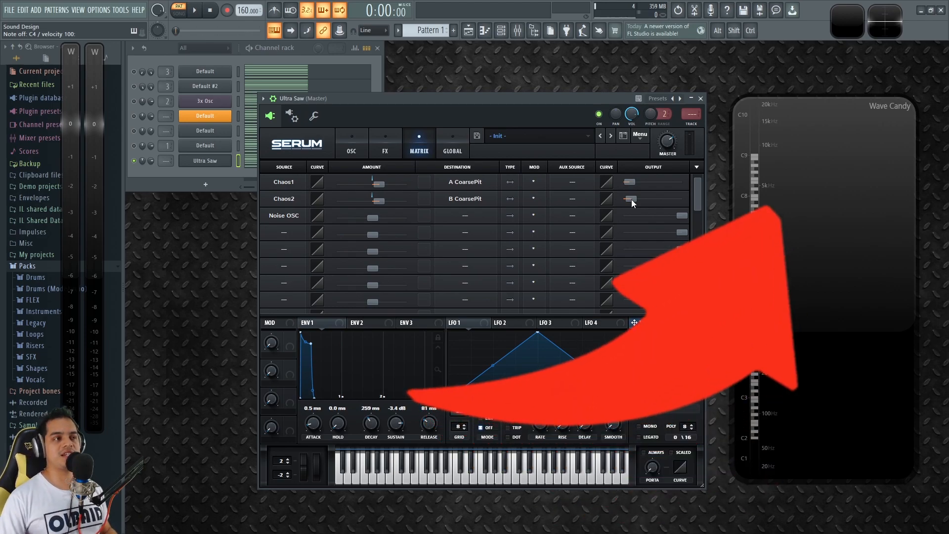
Return to the oscillator view and audition the dry two-saw sound with single notes and the chord pattern
{"action": "mouse_move", "coordinate": [472, 103]}
{"action": "left_mouse_down"}
{"action": "mouse_move", "coordinate": [479, 107]}
{"action": "mouse_move", "coordinate": [457, 106]}
{"action": "left_mouse_up"}
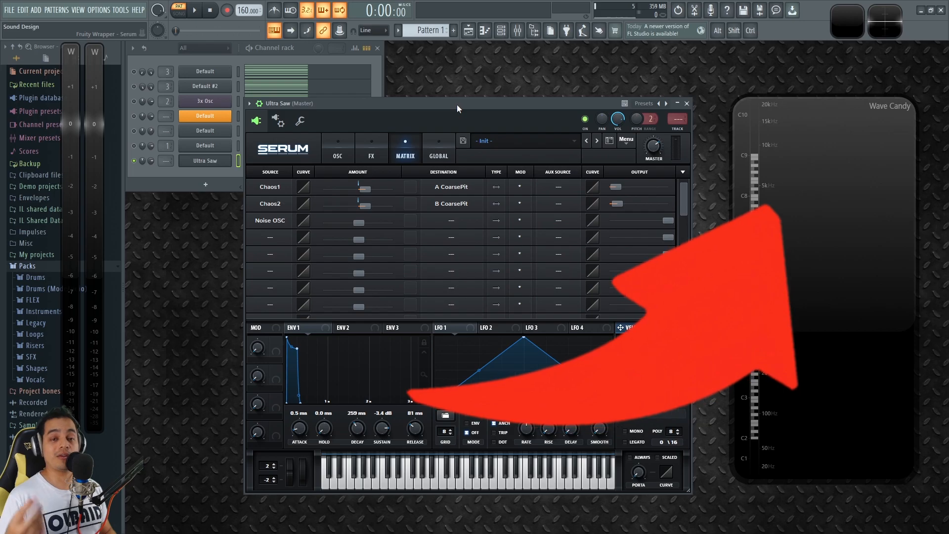
{"action": "left_click_drag", "start_coordinate": [378, 104], "coordinate": [378, 100]}
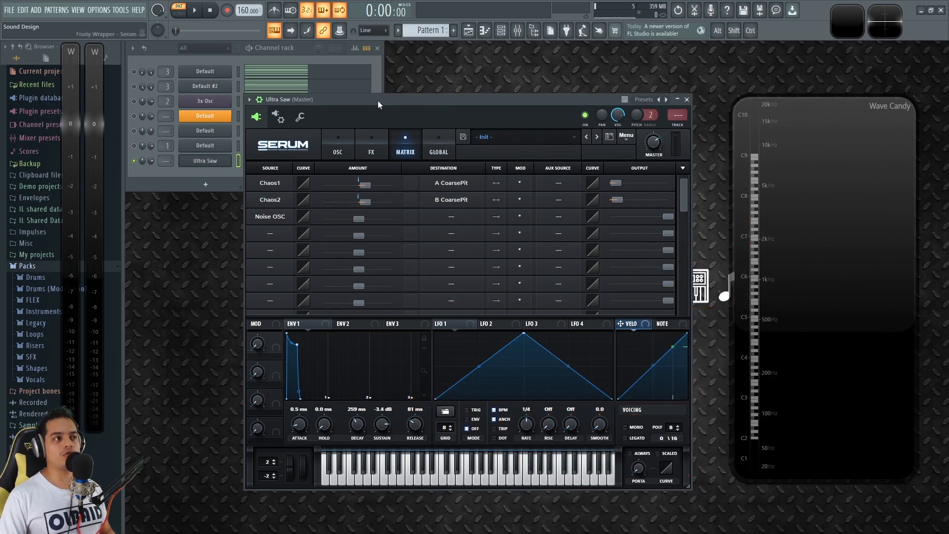
{"action": "left_click", "coordinate": [345, 135]}
{"action": "key", "text": "q"}
{"action": "key", "text": "z"}
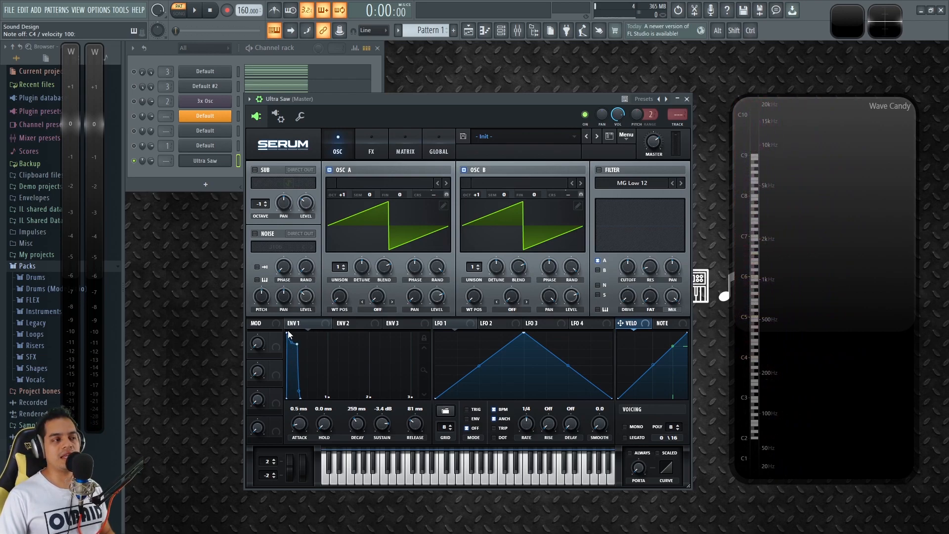
{"action": "key", "text": "space"}
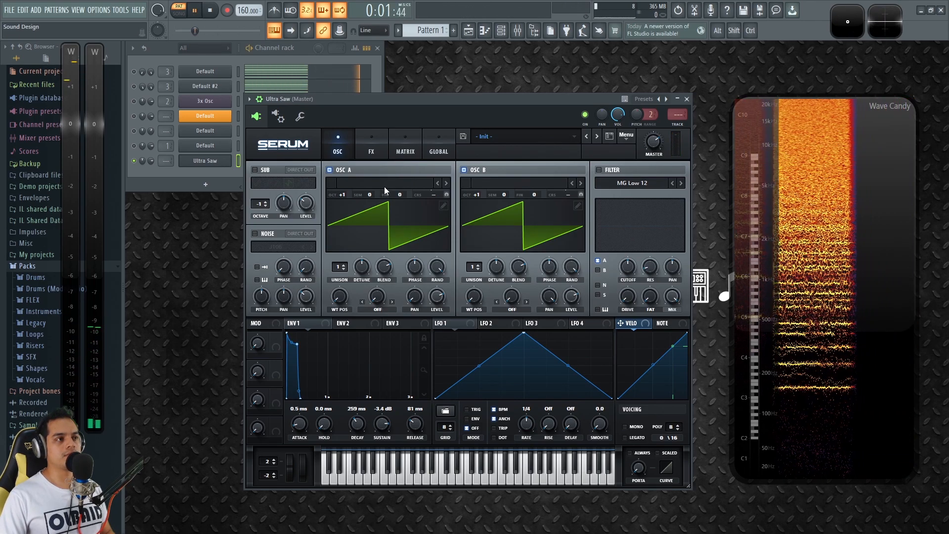
{"action": "key", "text": "space"}
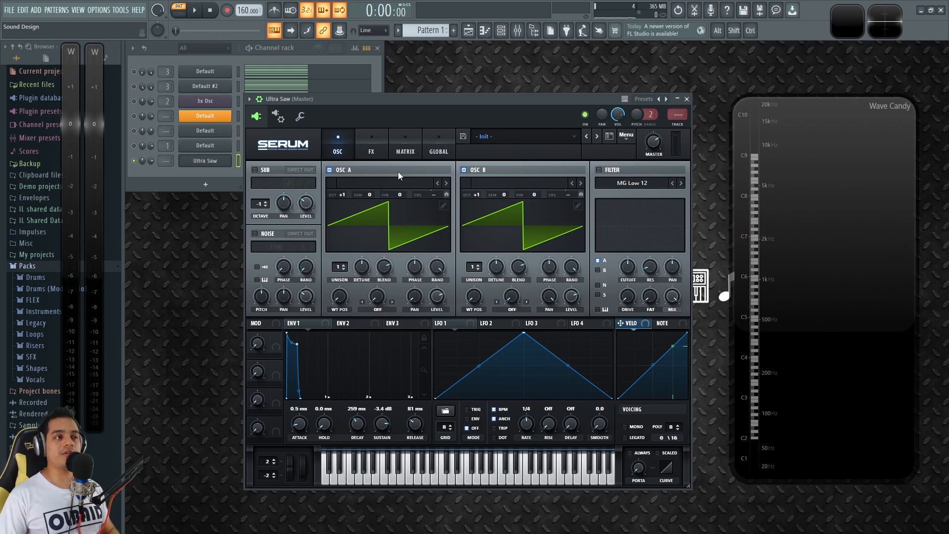
{"action": "key", "text": "space"}
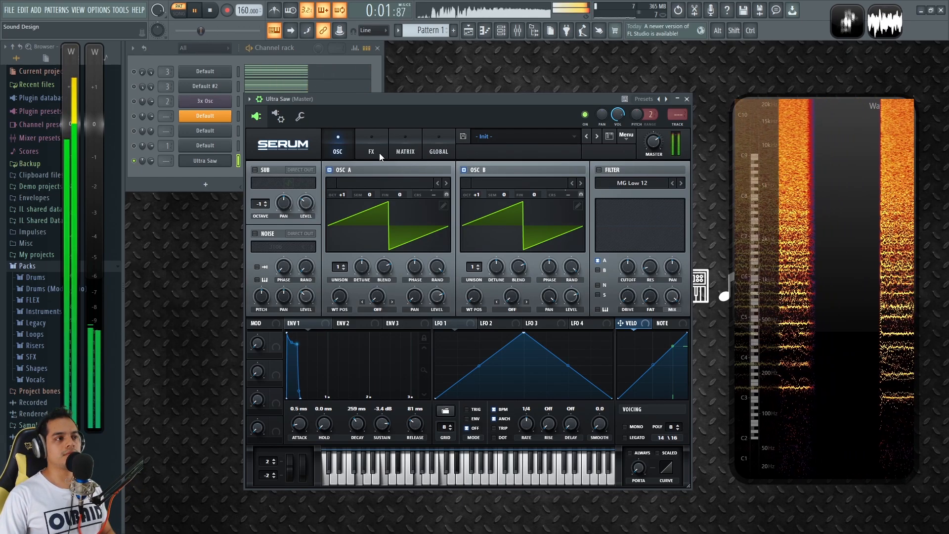
{"action": "key", "text": "space"}
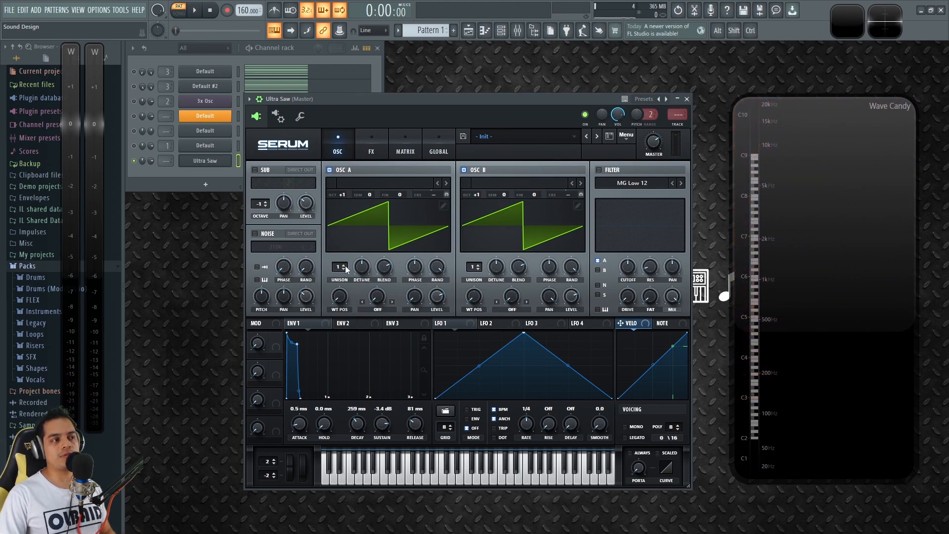
Enable the Distortion, Compressor, Reverb and EQ effects in Serum and play the chord pattern
{"action": "left_click", "coordinate": [373, 147]}
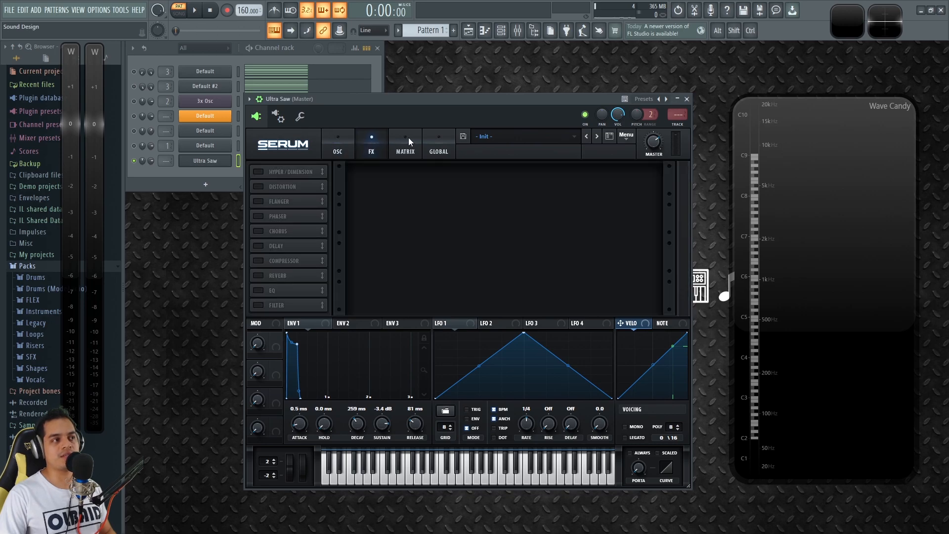
{"action": "left_click", "coordinate": [258, 186]}
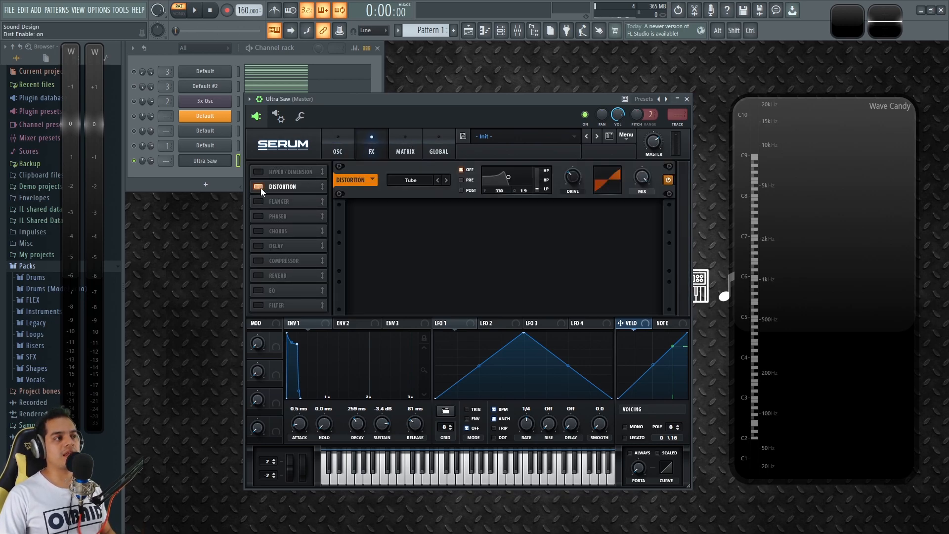
{"action": "left_click", "coordinate": [258, 260]}
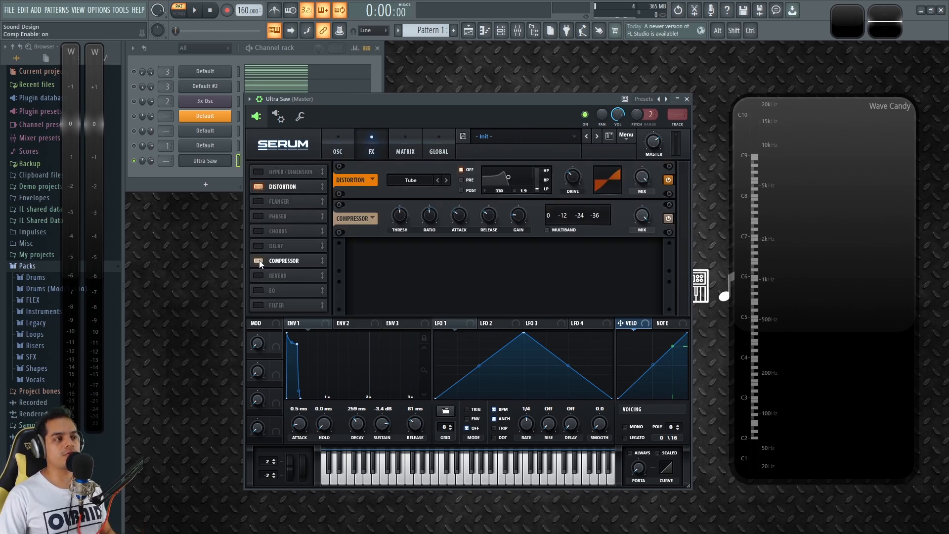
{"action": "left_click", "coordinate": [258, 275]}
{"action": "left_click", "coordinate": [258, 290]}
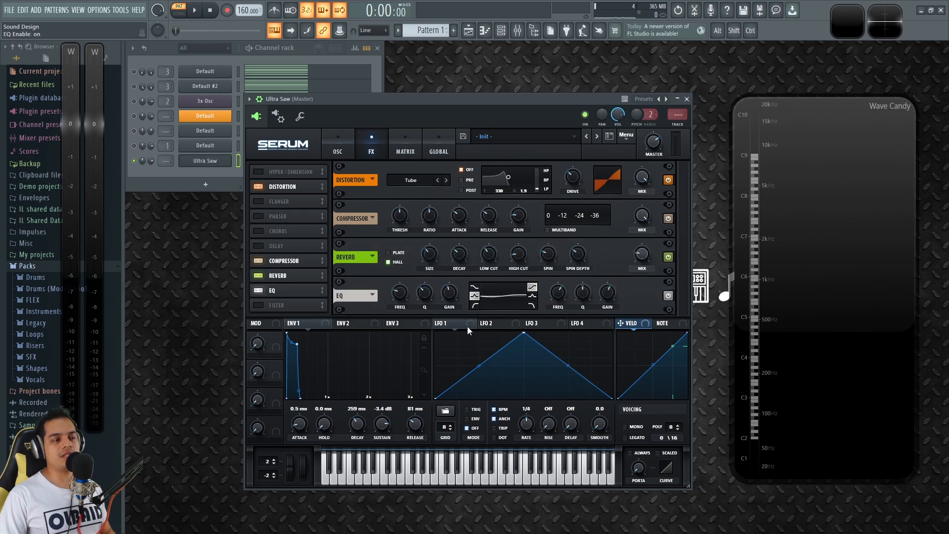
{"action": "key", "text": "space"}
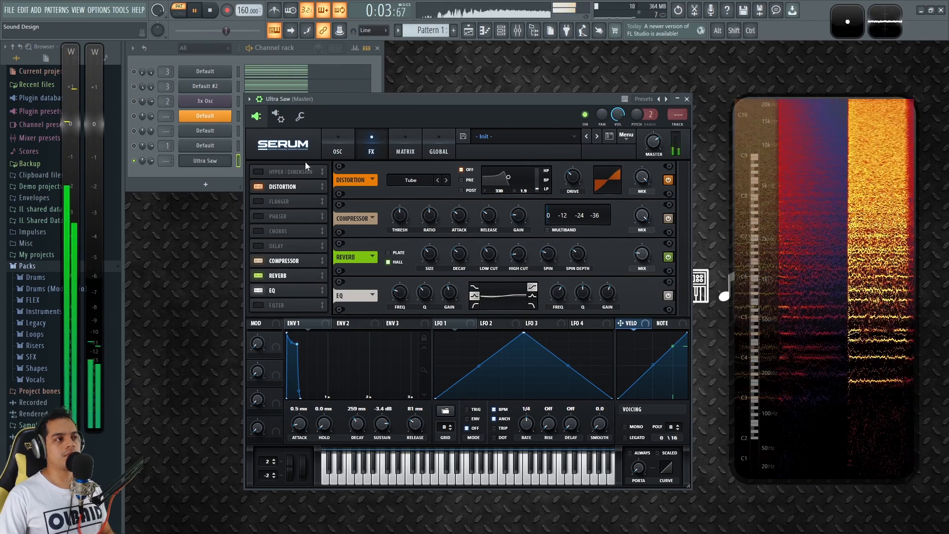
Switch on the noise oscillator at 24% level and the sub oscillator at 21% level, checking them against the chord pattern
{"action": "left_click", "coordinate": [337, 148]}
{"action": "key", "text": "space"}
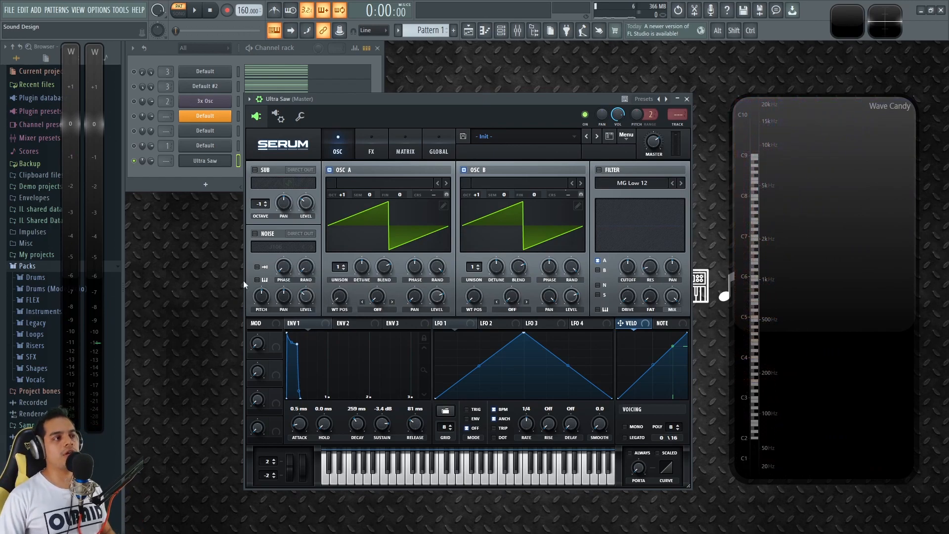
{"action": "left_click", "coordinate": [255, 234]}
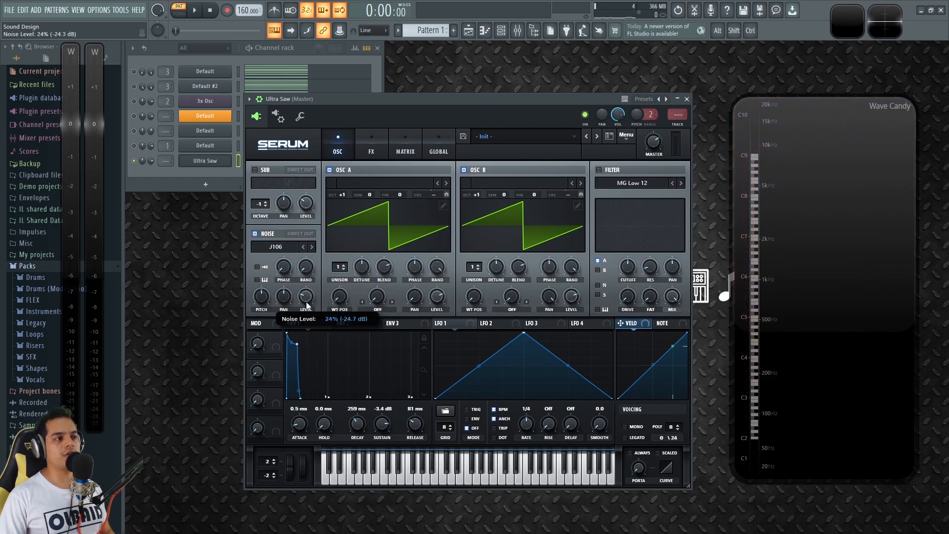
{"action": "left_click", "coordinate": [254, 170]}
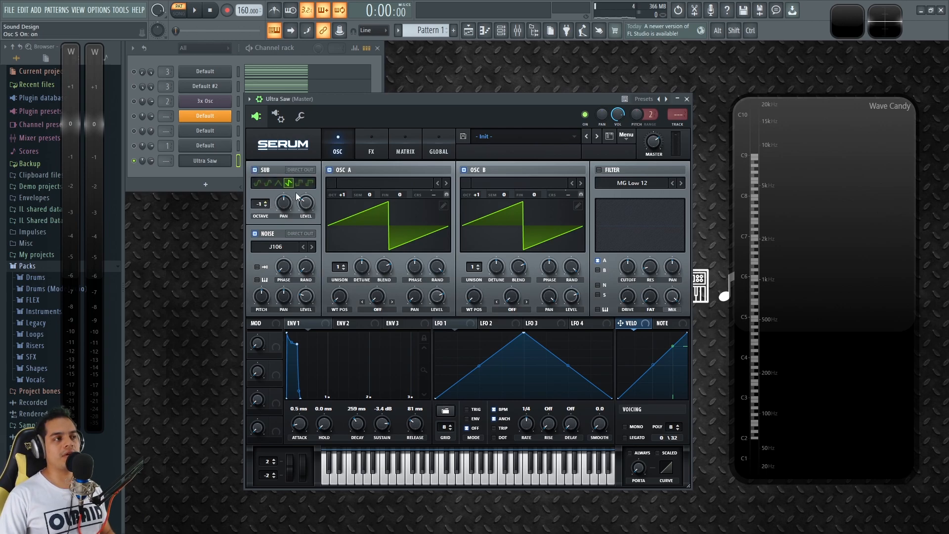
{"action": "key", "text": "space"}
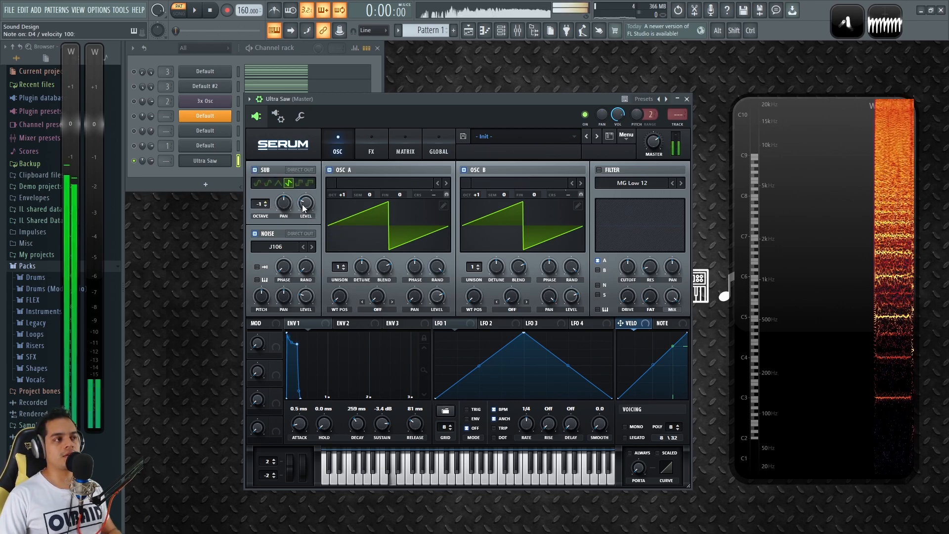
{"action": "scroll", "coordinate": [303, 207], "scroll_direction": "down", "scroll_amount": 2}
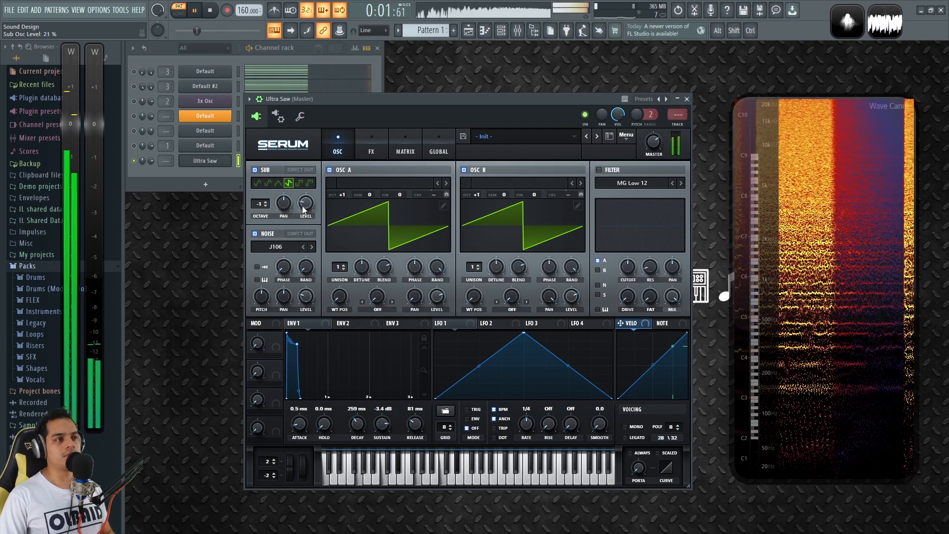
{"action": "key", "text": "space"}
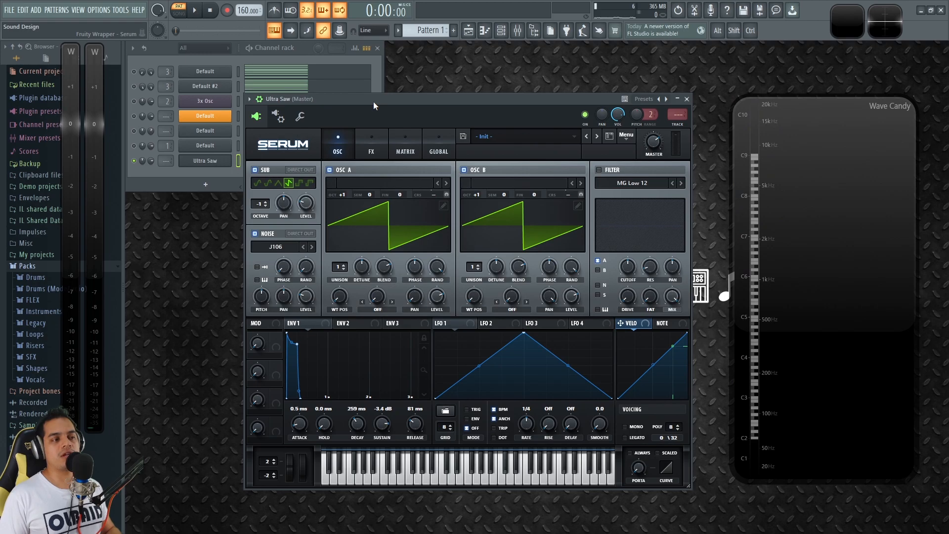
Audition the layered saw sound with several low and high single notes
{"action": "key", "text": "z"}
{"action": "key", "text": "q"}
{"action": "key", "text": "e"}
{"action": "key", "text": "w"}
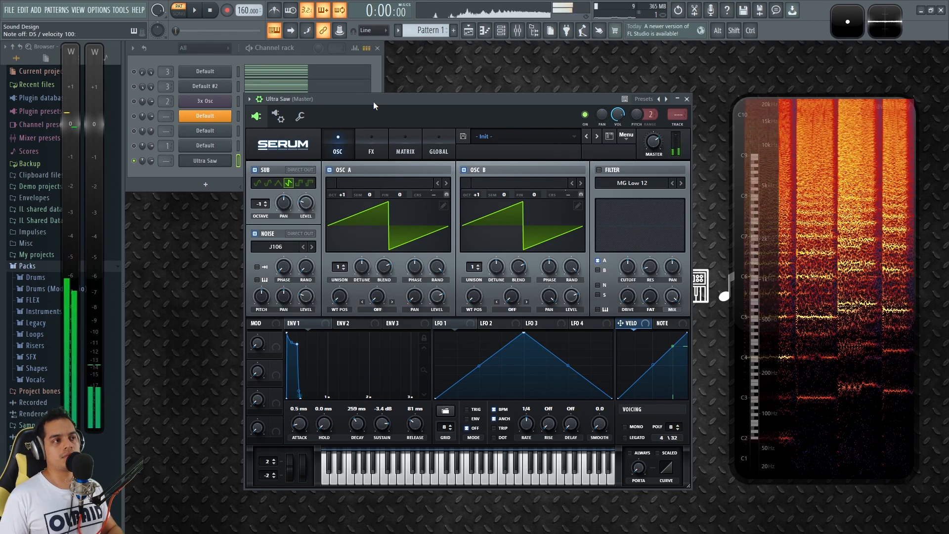
Examine the stacked chord notes of the Ultra Saw channel in the piano roll, from the lowest to the highest octave
{"action": "left_click", "coordinate": [319, 51]}
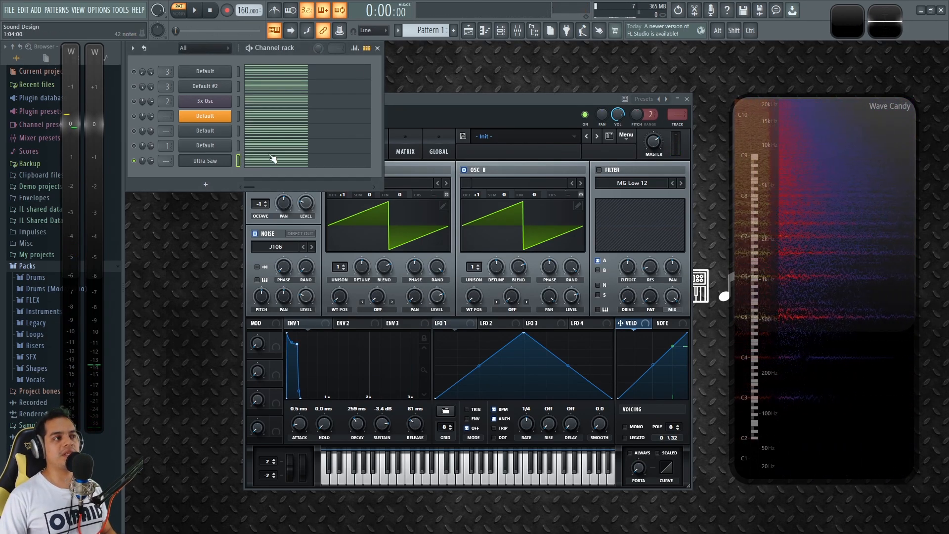
{"action": "left_click", "coordinate": [272, 158]}
{"action": "scroll", "coordinate": [240, 264], "scroll_direction": "up", "scroll_amount": 1}
{"action": "scroll", "coordinate": [233, 256], "scroll_direction": "down", "scroll_amount": 5}
{"action": "scroll", "coordinate": [231, 254], "scroll_direction": "up", "scroll_amount": 6}
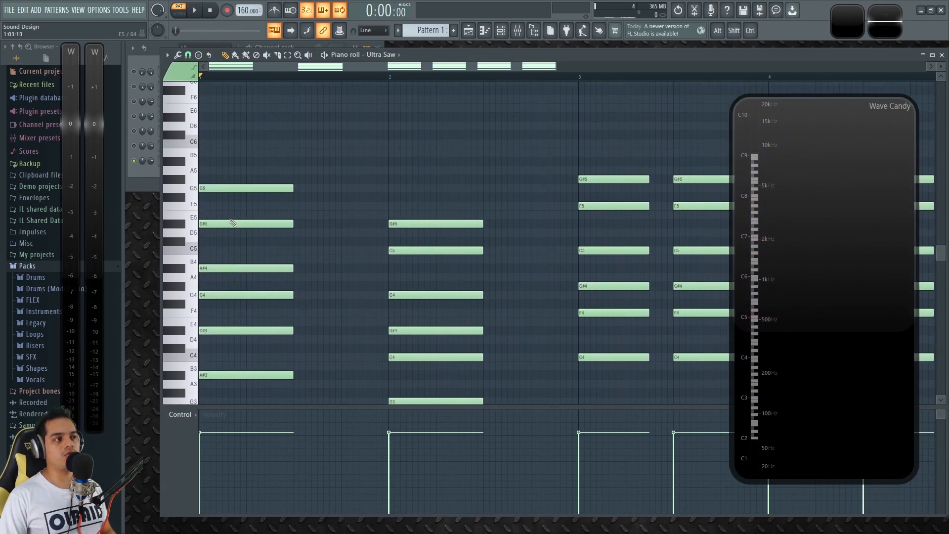
{"action": "scroll", "coordinate": [225, 346], "scroll_direction": "down", "scroll_amount": 10}
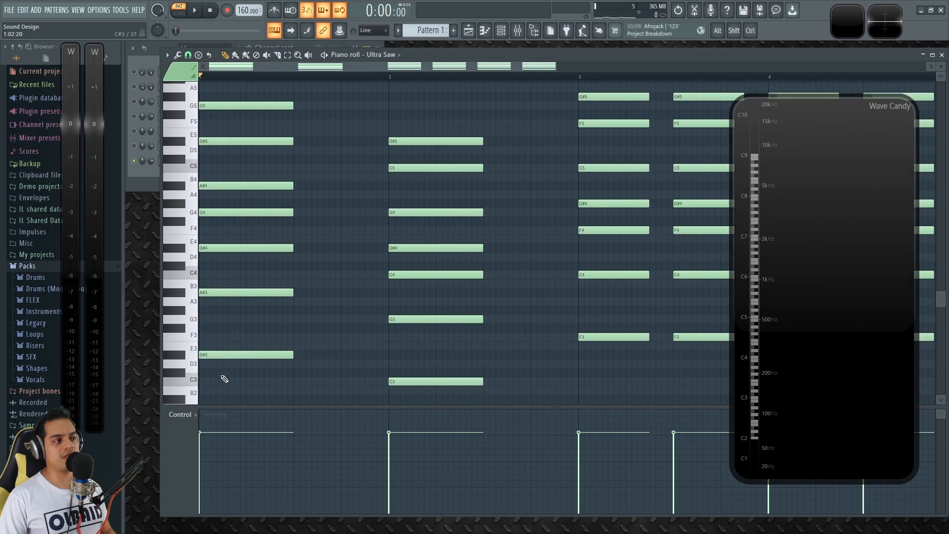
{"action": "scroll", "coordinate": [239, 275], "scroll_direction": "up", "scroll_amount": 7}
{"action": "double_click", "coordinate": [780, 181]}
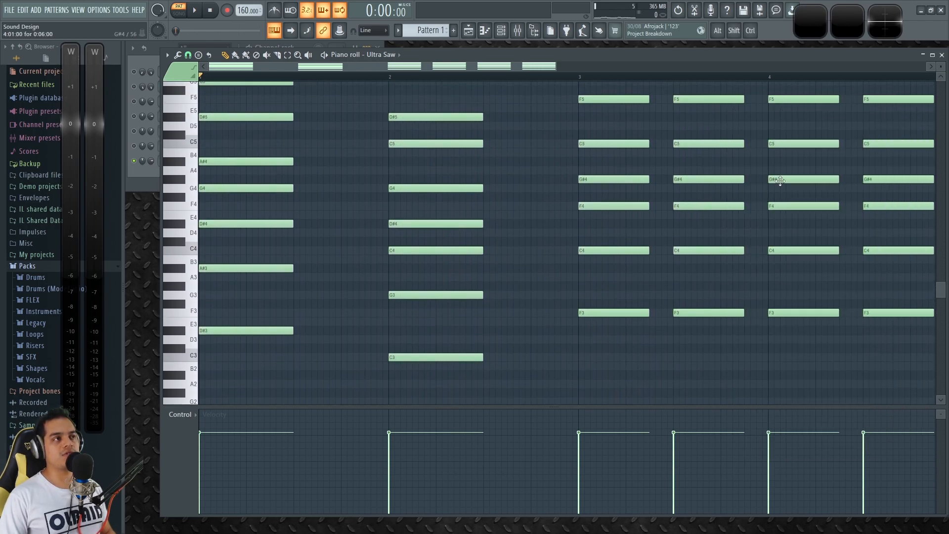
{"action": "scroll", "coordinate": [257, 198], "scroll_direction": "up", "scroll_amount": 3}
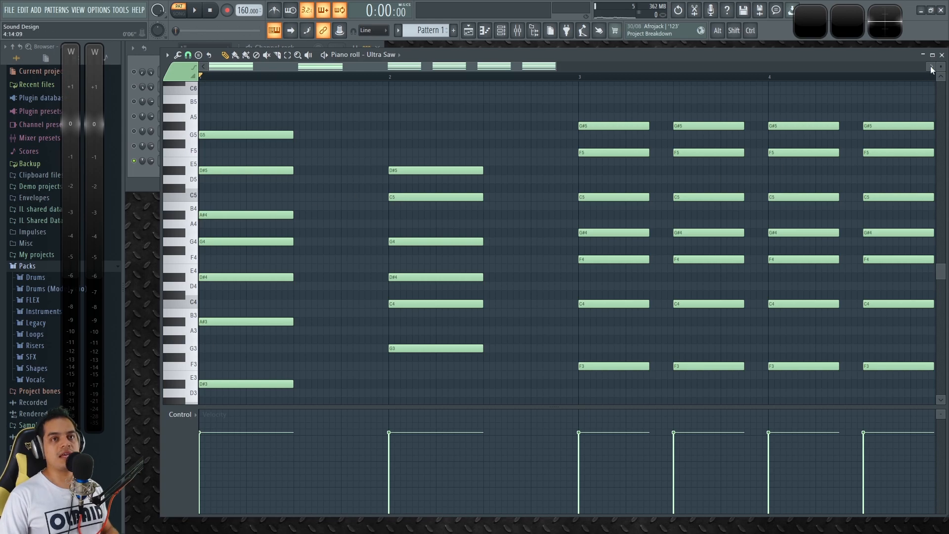
{"action": "left_click", "coordinate": [942, 55]}
Raise Serum's polyphony to 12 voices and play the chord pattern
{"action": "left_click_drag", "start_coordinate": [453, 111], "coordinate": [525, 97]}
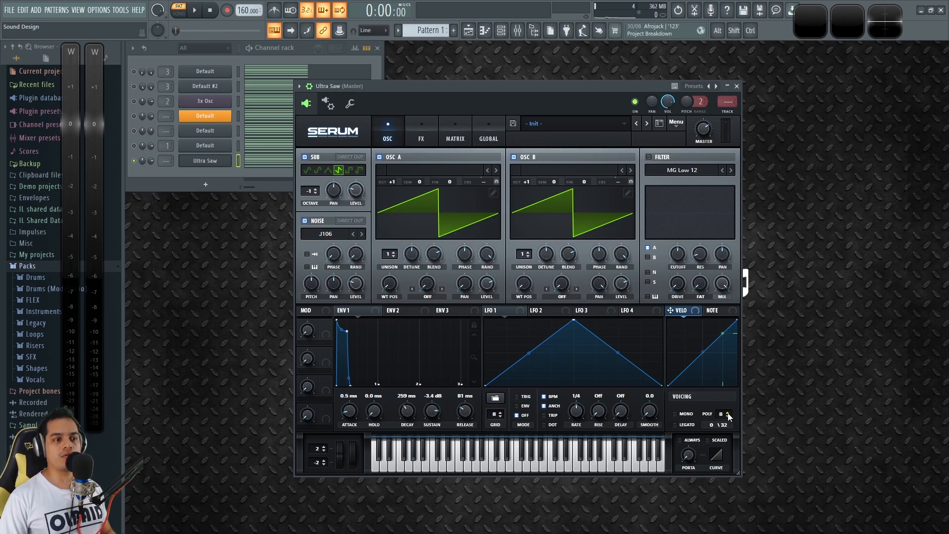
{"action": "scroll", "coordinate": [728, 414], "scroll_direction": "up", "scroll_amount": 3}
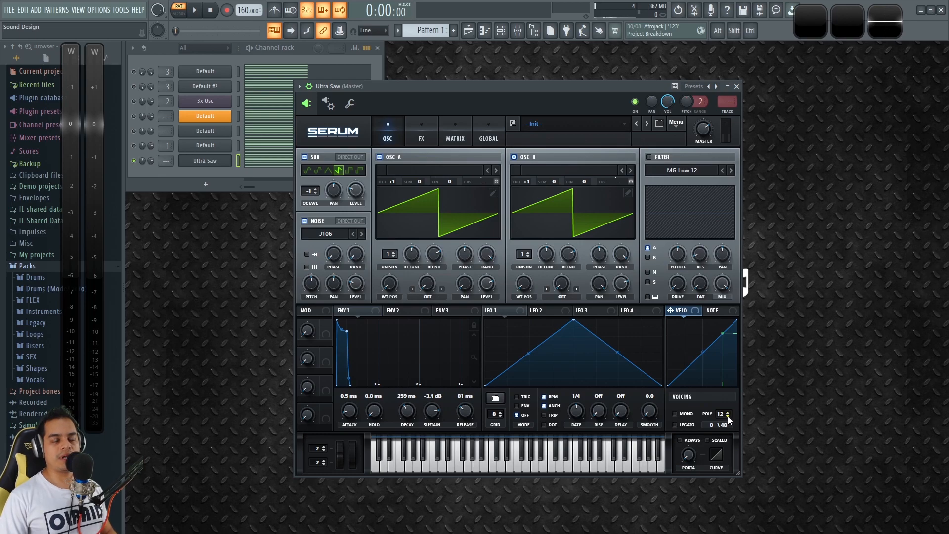
{"action": "key", "text": "space"}
{"action": "left_click_drag", "start_coordinate": [486, 99], "coordinate": [526, 103]}
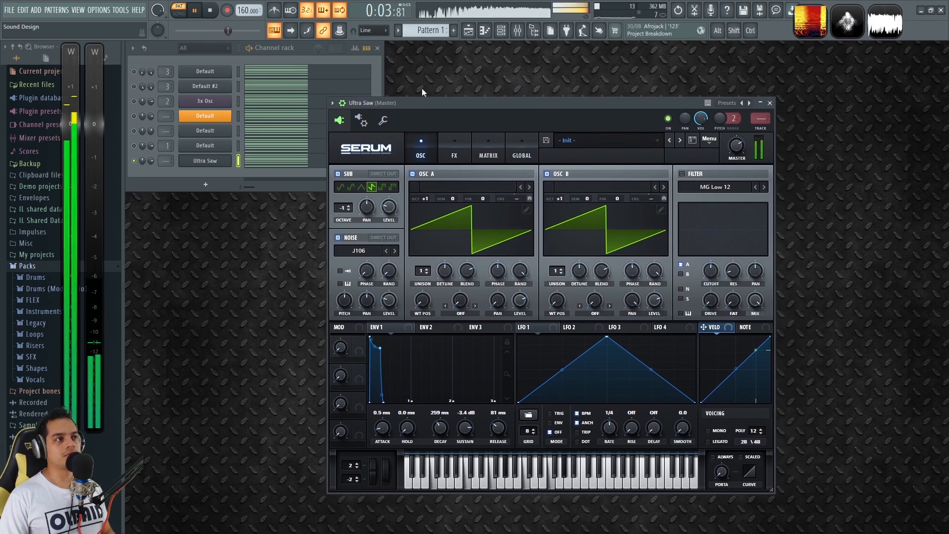
Lower the outputs of the Chaos1 and Chaos2 coarse pitch modulations in the matrix and briefly replay the pattern
{"action": "left_click", "coordinate": [488, 150]}
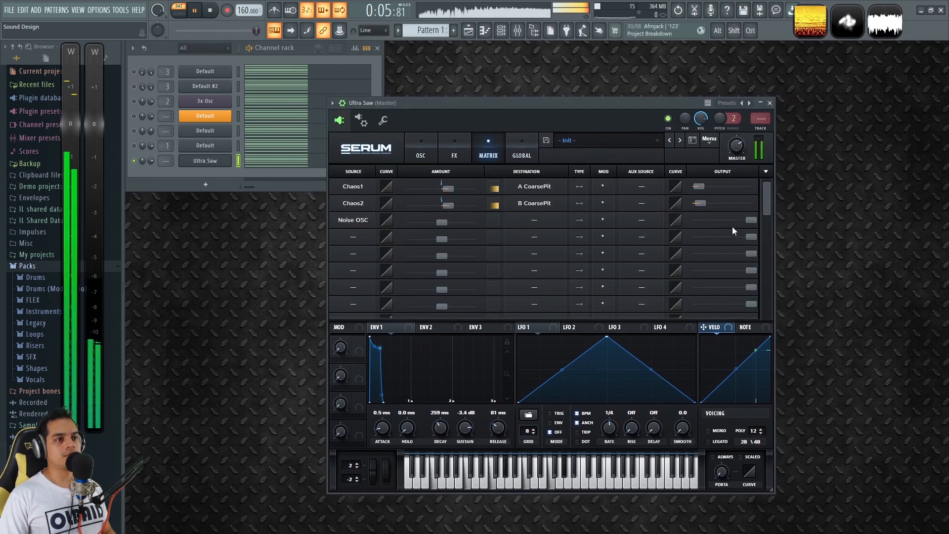
{"action": "key", "text": "space"}
{"action": "mouse_move", "coordinate": [698, 206]}
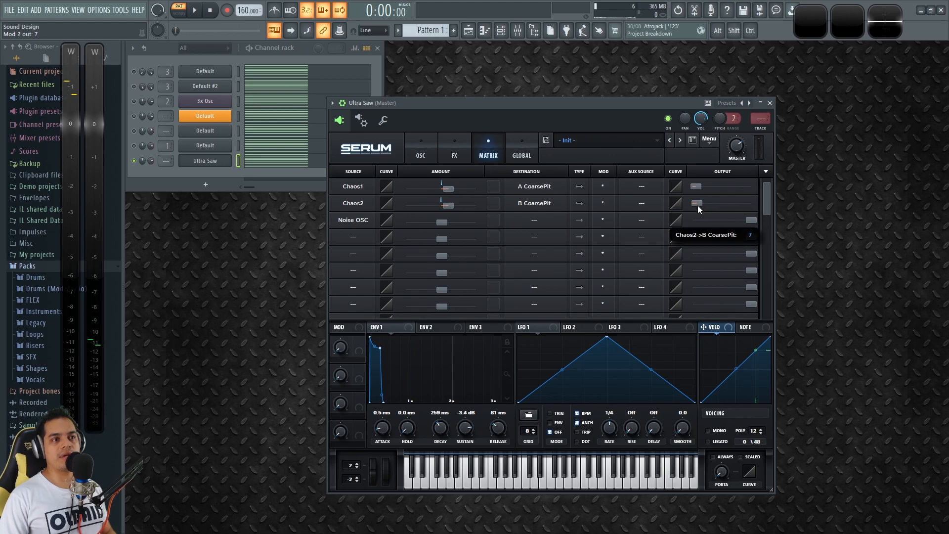
{"action": "left_click_drag", "start_coordinate": [696, 206], "coordinate": [698, 204]}
{"action": "key", "text": "space"}
{"action": "key", "text": "space"}
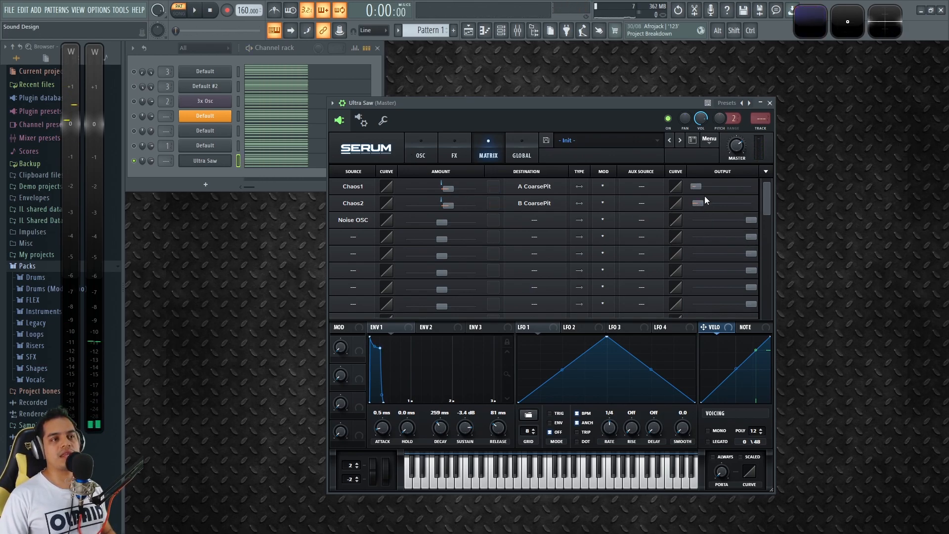
Set the output of the Chaos1 to A CoarsePit modulation to 10 while the pattern plays, and return to the oscillator view
{"action": "key", "text": "space"}
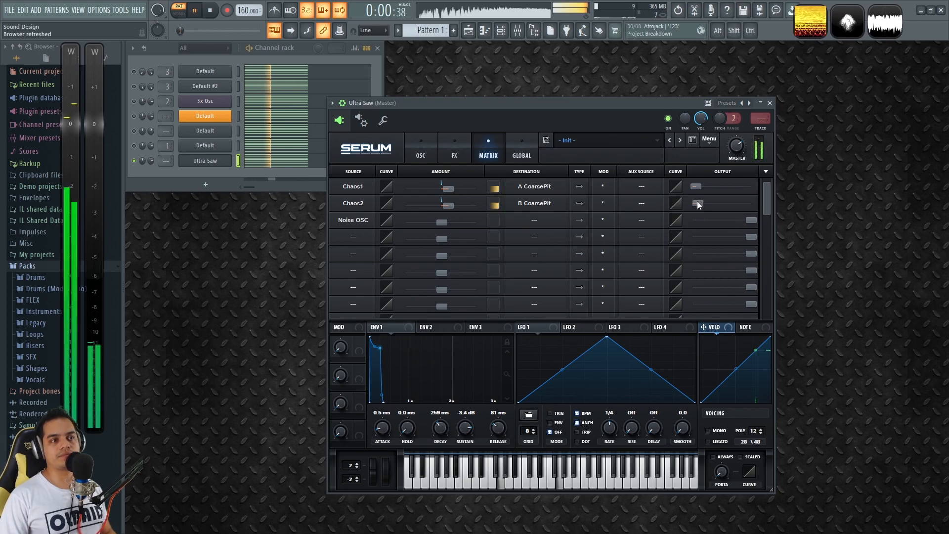
{"action": "mouse_move", "coordinate": [698, 201]}
{"action": "mouse_move", "coordinate": [698, 188]}
{"action": "left_mouse_down"}
{"action": "mouse_move", "coordinate": [764, 185]}
{"action": "mouse_move", "coordinate": [703, 190]}
{"action": "left_mouse_up"}
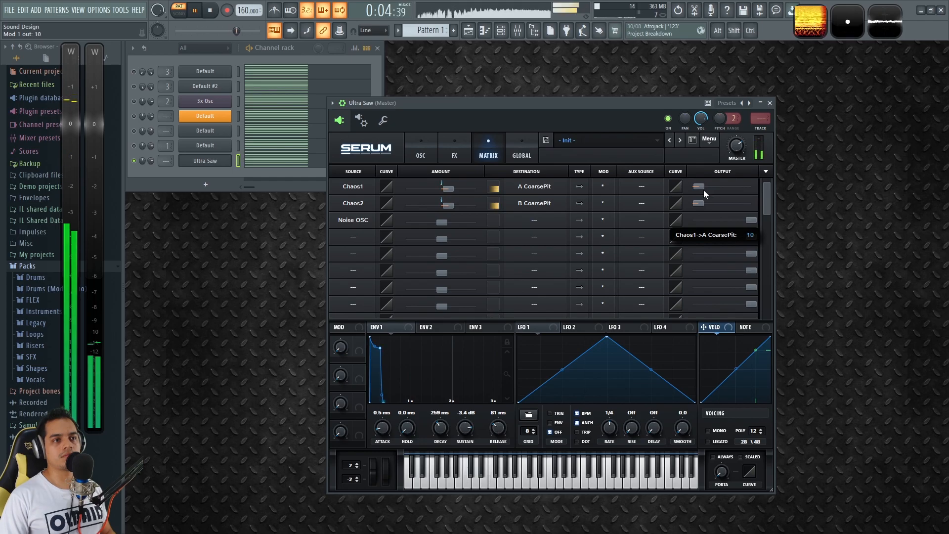
{"action": "key", "text": "space"}
{"action": "left_click", "coordinate": [421, 143]}
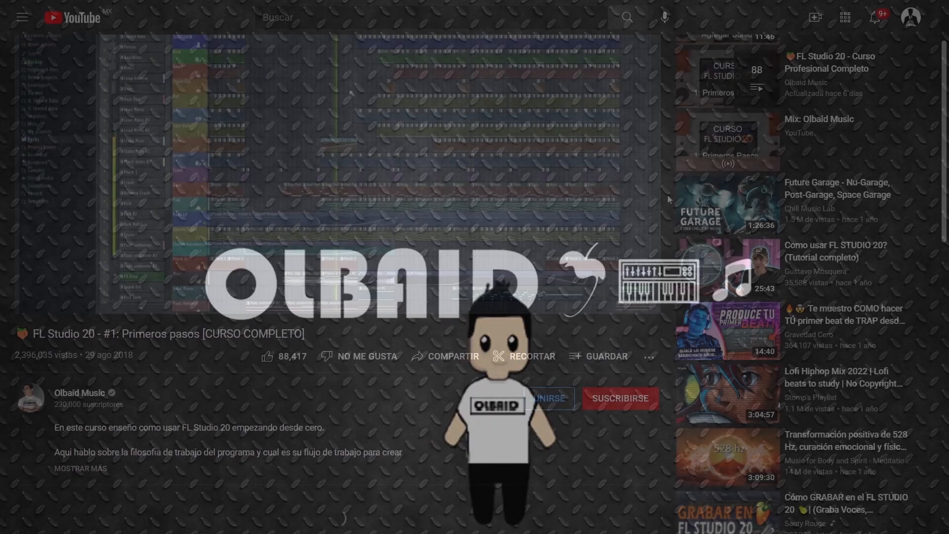
Switch to YouTube, like the FL Studio 20 course video and subscribe to its channel with notifications turned on
{"action": "left_click", "coordinate": [266, 355]}
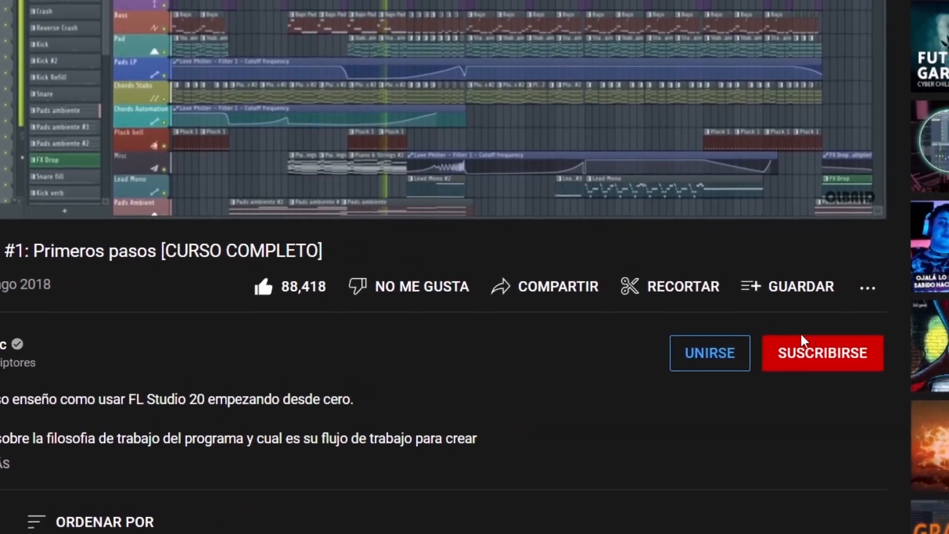
{"action": "left_click", "coordinate": [851, 345]}
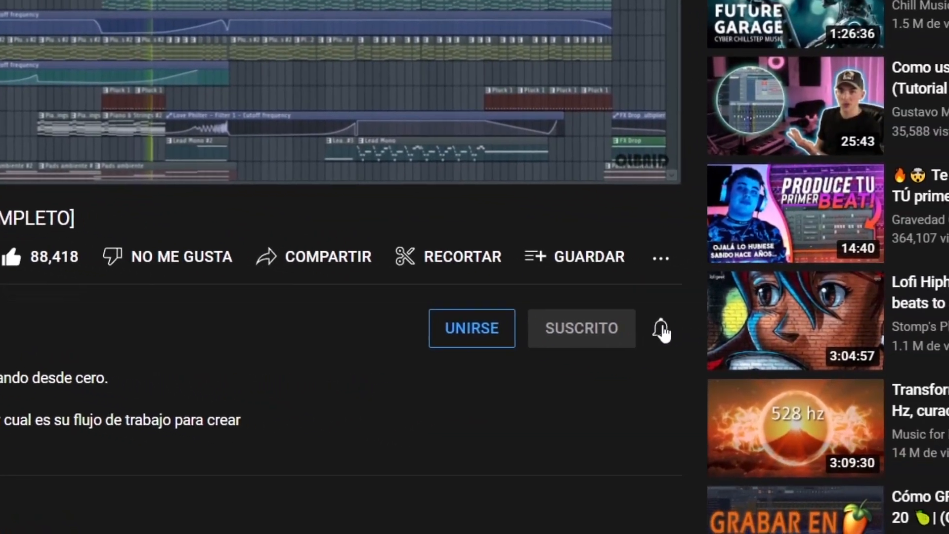
{"action": "left_click", "coordinate": [665, 332]}
{"action": "left_click", "coordinate": [711, 376]}
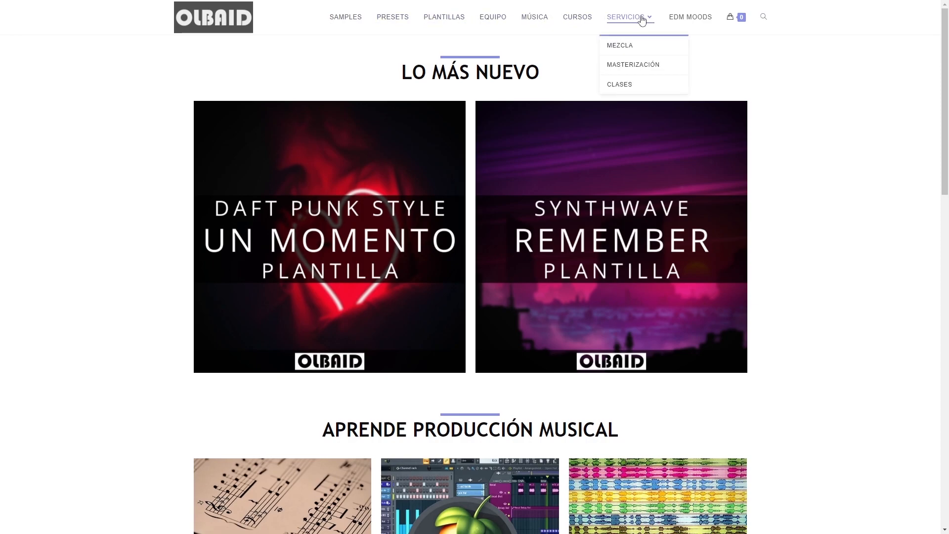
{"action": "scroll", "coordinate": [837, 322], "scroll_direction": "down", "scroll_amount": 8}
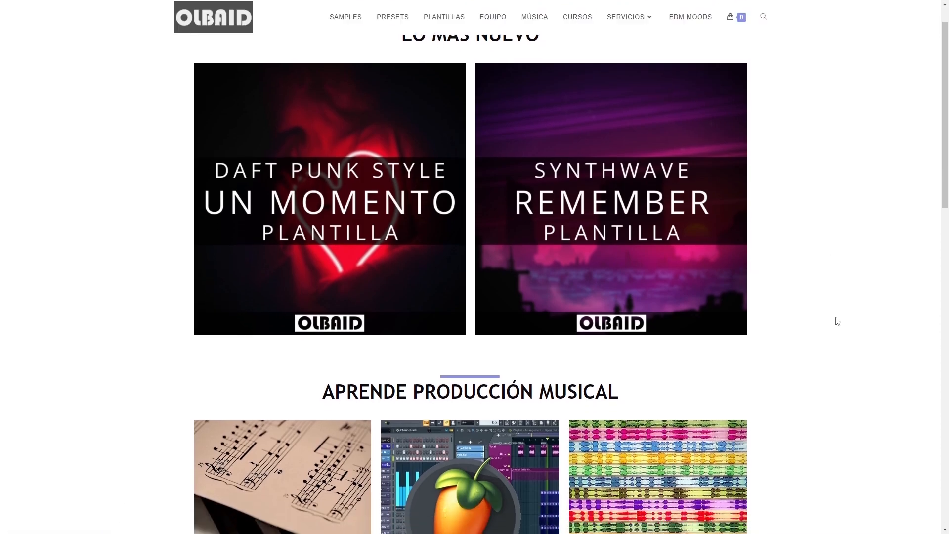
{"action": "scroll", "coordinate": [842, 362], "scroll_direction": "down", "scroll_amount": 8}
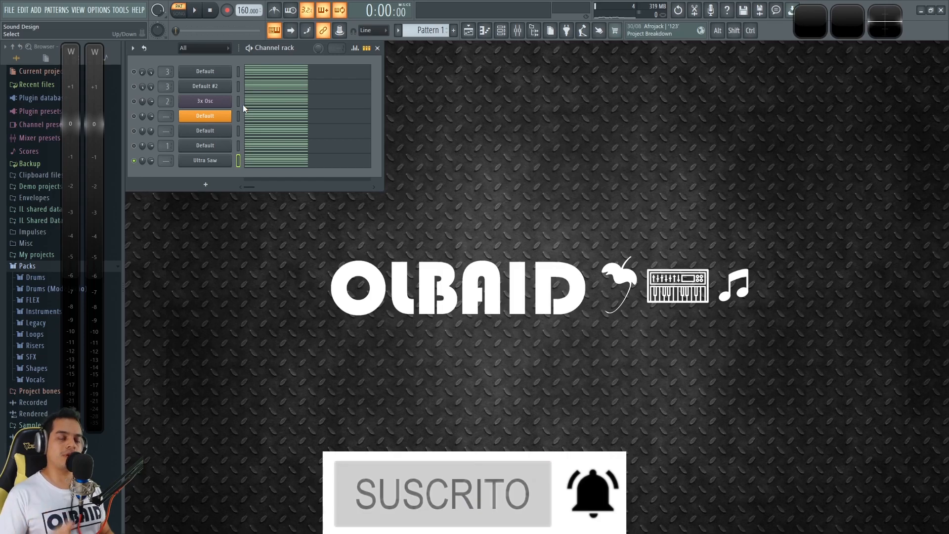
Switch to FL Studio, open the 3x Osc channel and examine the mix, panning and fine pitch of oscillators 2 and 3 with test notes
{"action": "left_click", "coordinate": [214, 103]}
{"action": "left_click", "coordinate": [650, 164]}
{"action": "left_click_drag", "start_coordinate": [550, 163], "coordinate": [467, 147]}
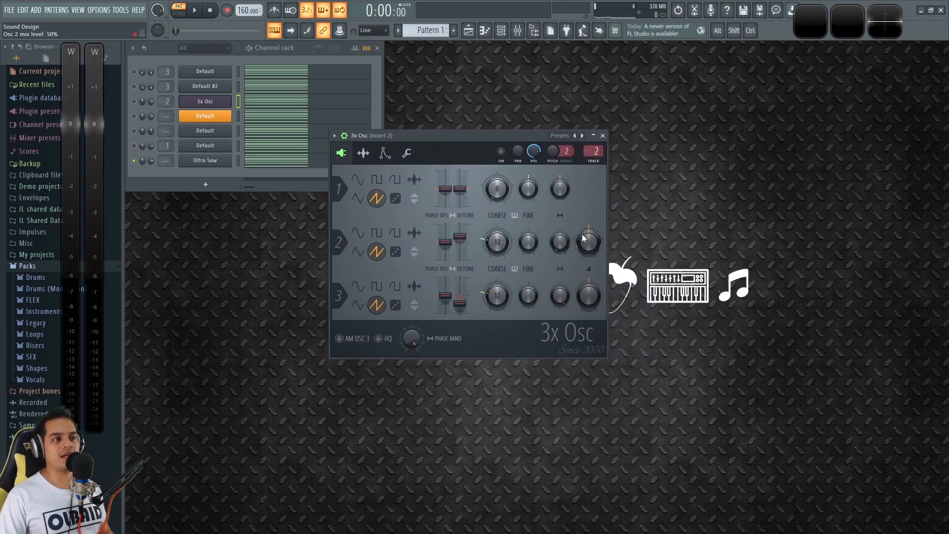
{"action": "left_click_drag", "start_coordinate": [584, 292], "coordinate": [585, 297]}
{"action": "key", "text": "z"}
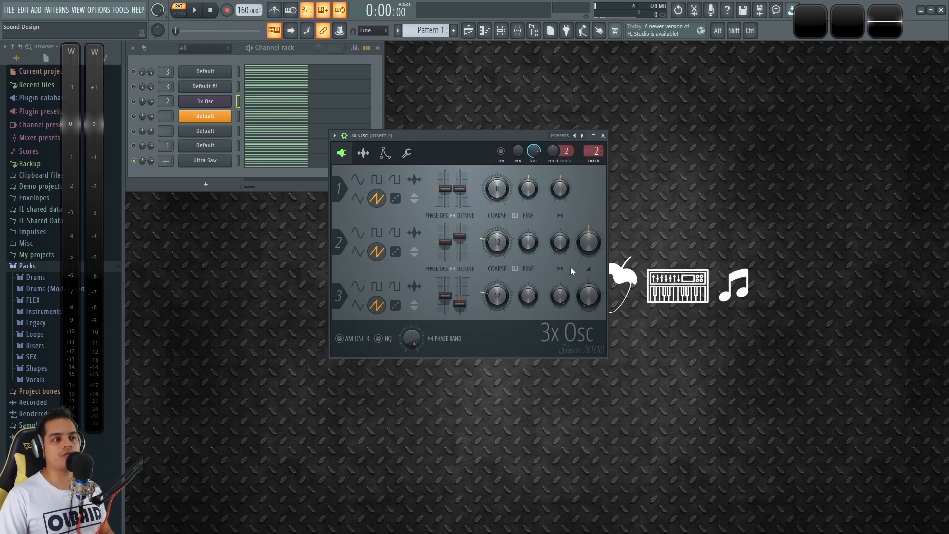
{"action": "key", "text": "z"}
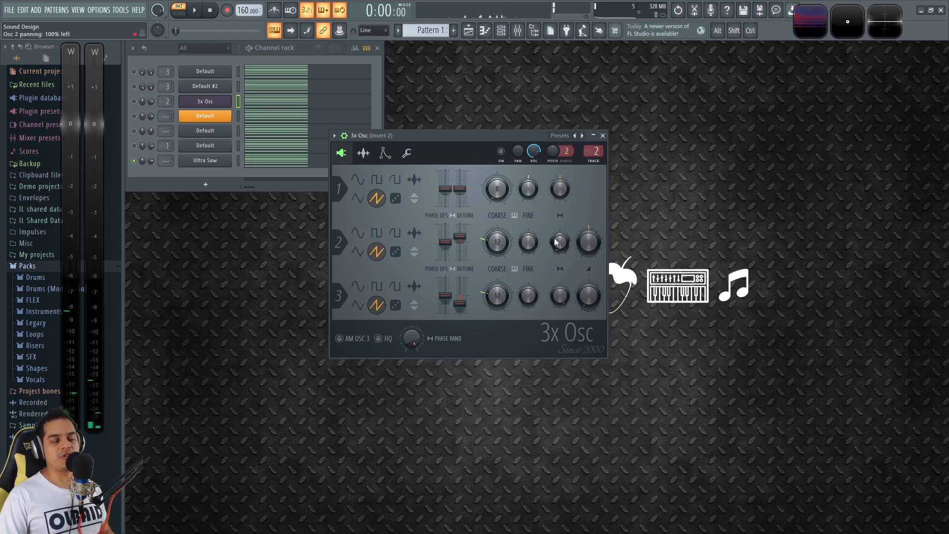
{"action": "left_click_drag", "start_coordinate": [588, 296], "coordinate": [588, 309]}
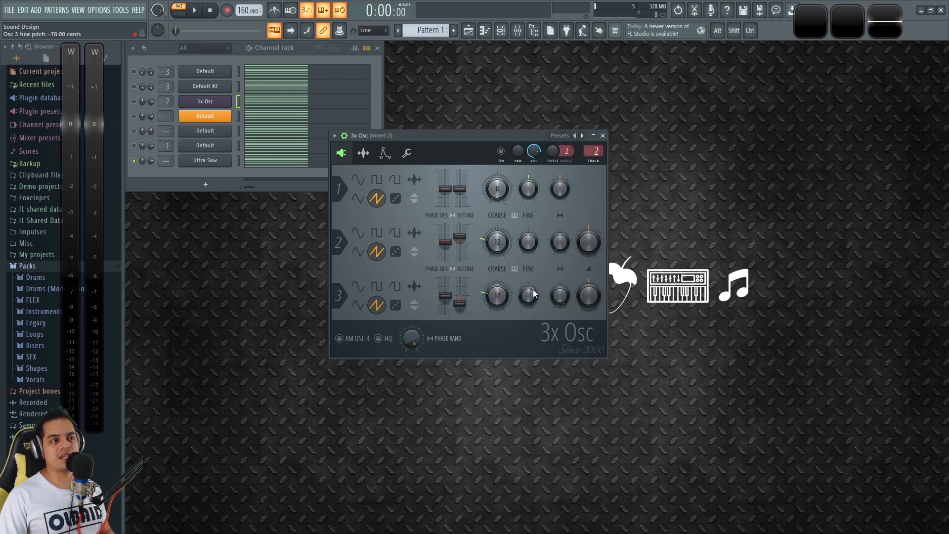
{"action": "key", "text": "z"}
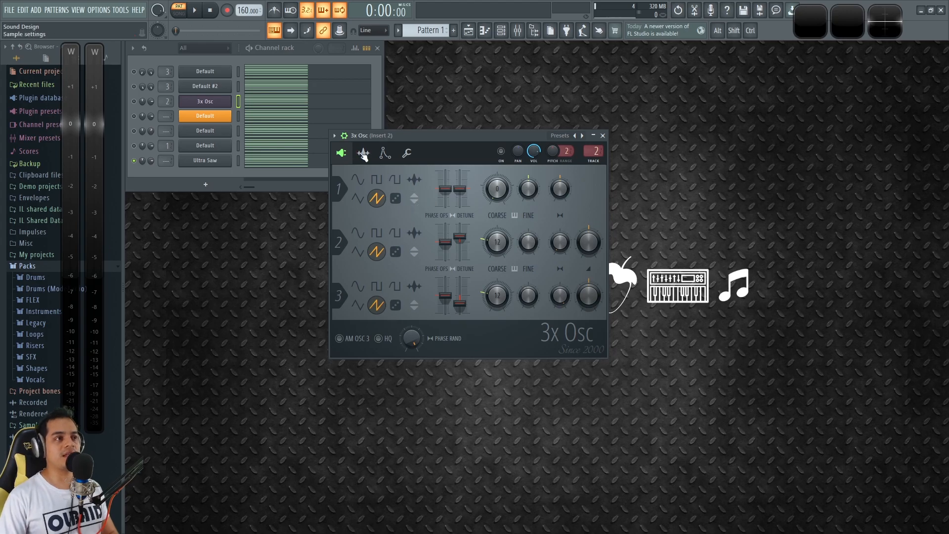
Open both Fruity peak controllers on mixer Insert 1 and arrange their windows beside the 3x Osc window
{"action": "left_click_drag", "start_coordinate": [509, 141], "coordinate": [521, 100]}
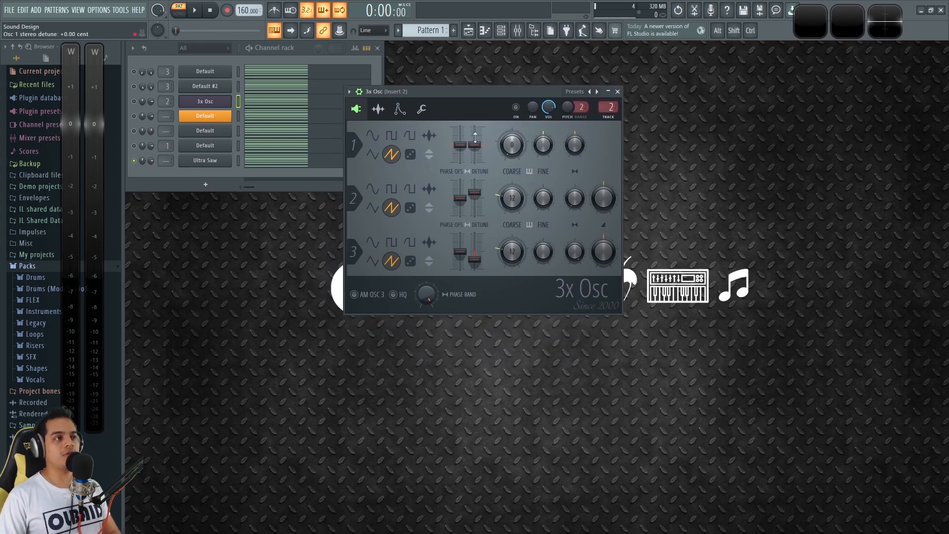
{"action": "key", "text": "F9"}
{"action": "left_click", "coordinate": [161, 163]}
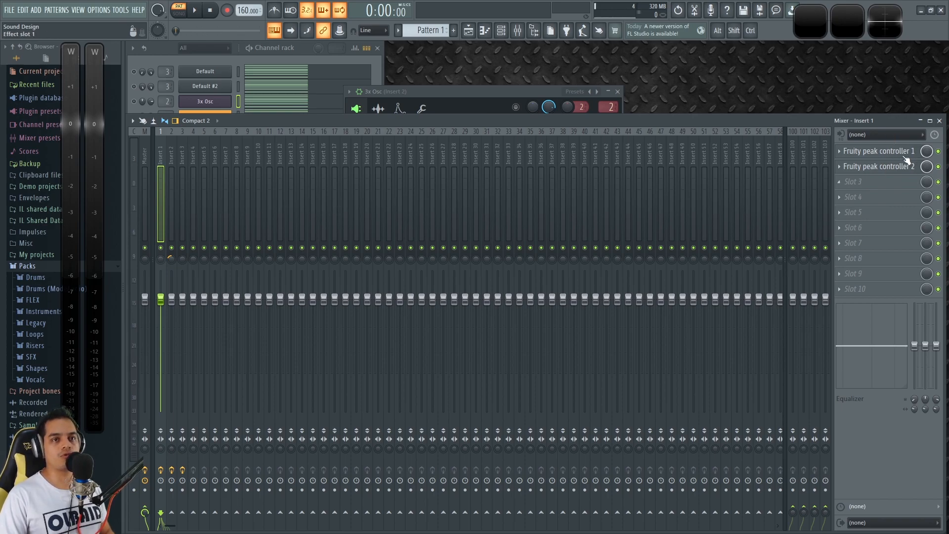
{"action": "left_click", "coordinate": [900, 158]}
{"action": "left_click_drag", "start_coordinate": [707, 224], "coordinate": [560, 212]}
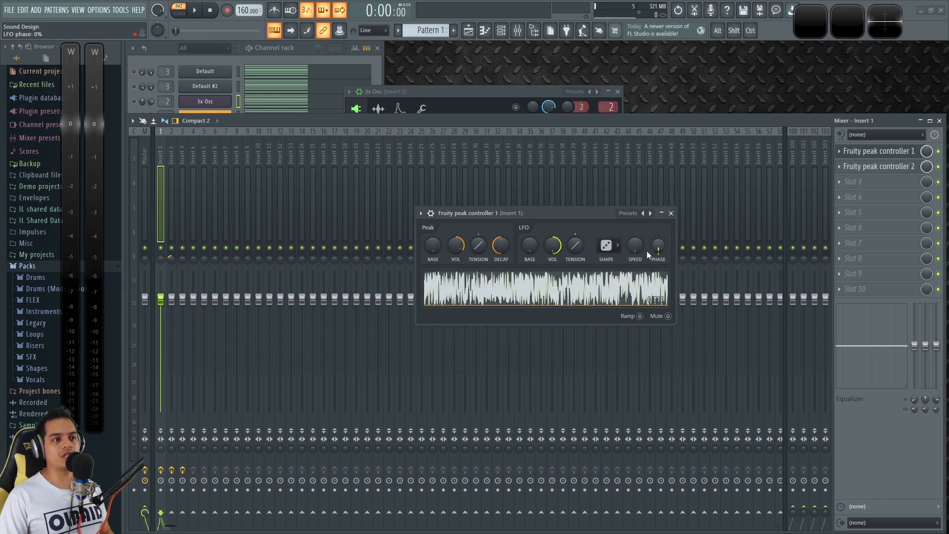
{"action": "left_click_drag", "start_coordinate": [545, 213], "coordinate": [585, 157]}
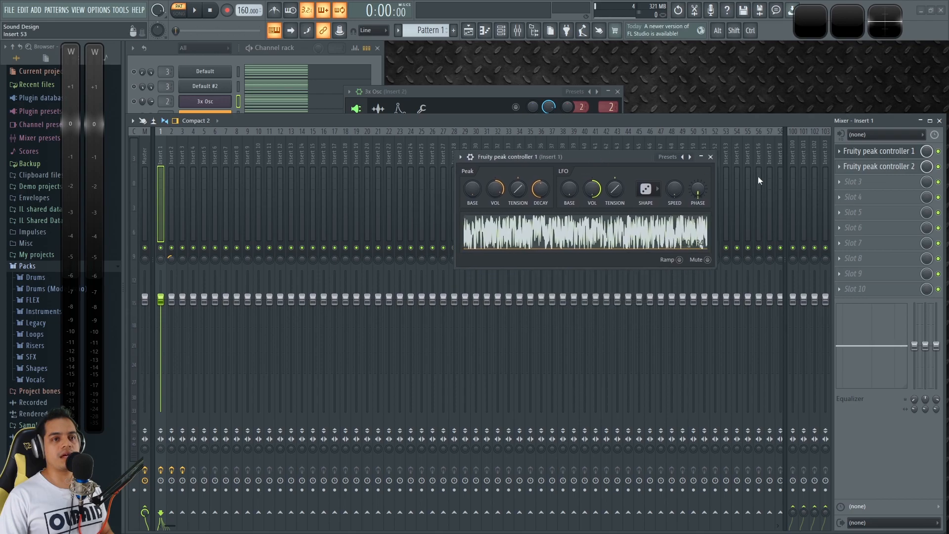
{"action": "left_click", "coordinate": [878, 166]}
{"action": "left_click_drag", "start_coordinate": [649, 346], "coordinate": [542, 278]}
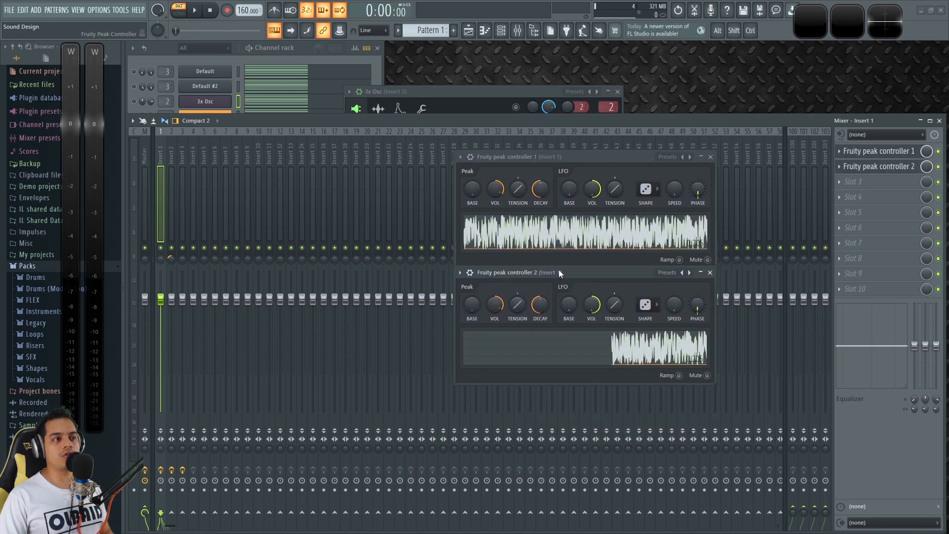
{"action": "left_click_drag", "start_coordinate": [441, 91], "coordinate": [260, 157]}
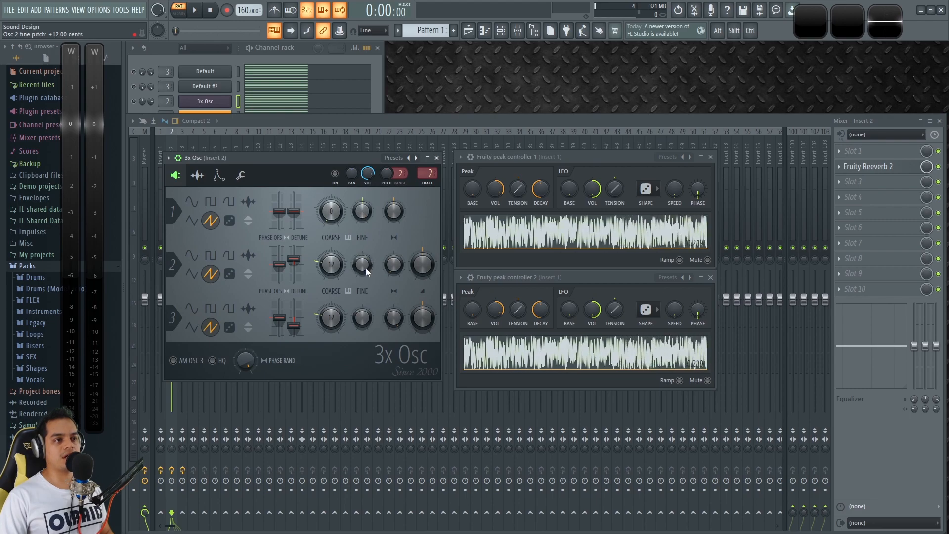
Try slower LFO speeds on Fruity peak controller 1 and return it to the fast random modulation
{"action": "left_click_drag", "start_coordinate": [674, 189], "coordinate": [674, 193]}
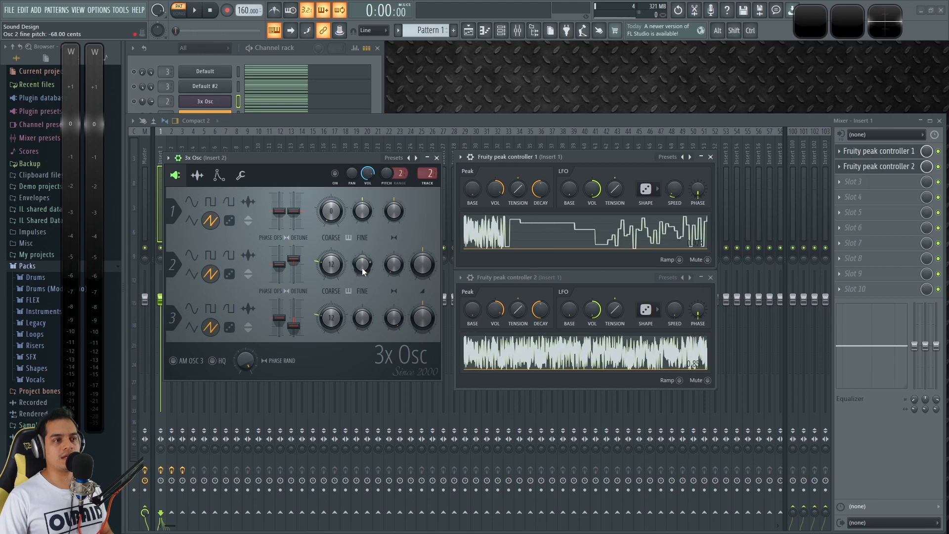
{"action": "left_click_drag", "start_coordinate": [674, 190], "coordinate": [675, 198]}
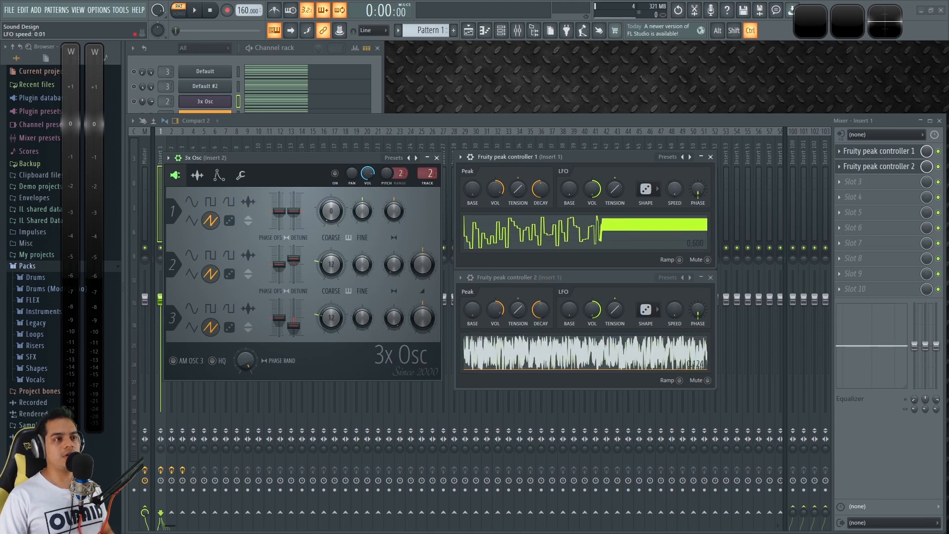
{"action": "left_click_drag", "start_coordinate": [675, 198], "coordinate": [683, 189]}
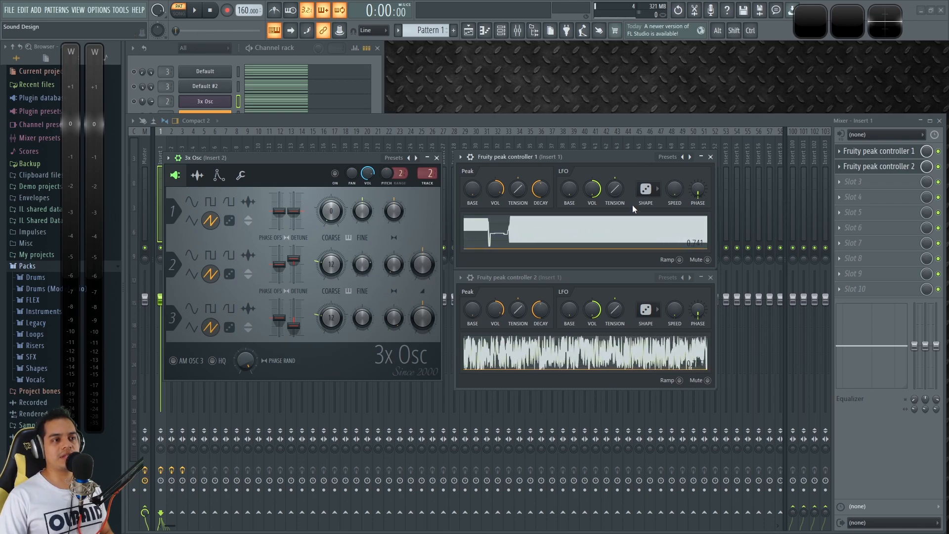
{"action": "left_click_drag", "start_coordinate": [674, 188], "coordinate": [674, 192]}
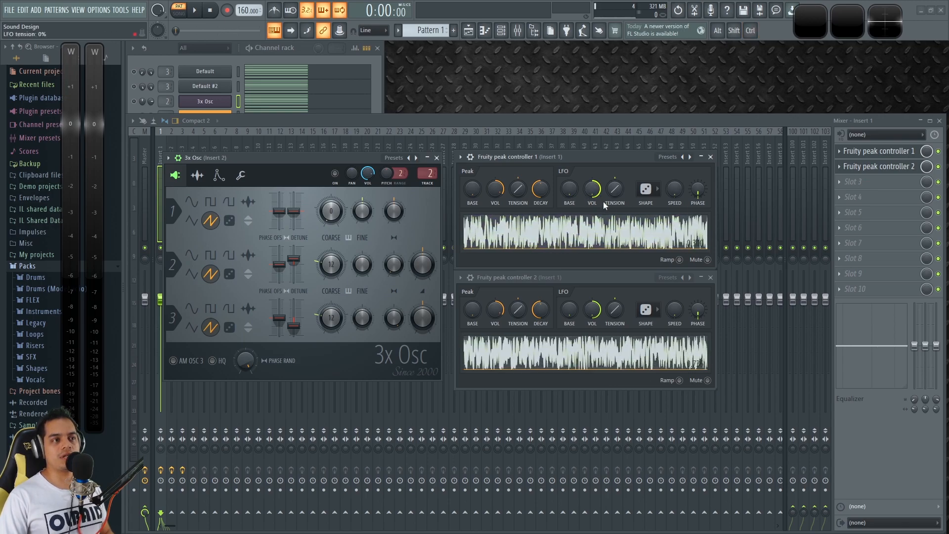
Move the two peak controller windows aside and unmute the 3x Osc channel in the channel rack
{"action": "left_click_drag", "start_coordinate": [604, 157], "coordinate": [621, 136]}
{"action": "left_click_drag", "start_coordinate": [590, 273], "coordinate": [607, 256]}
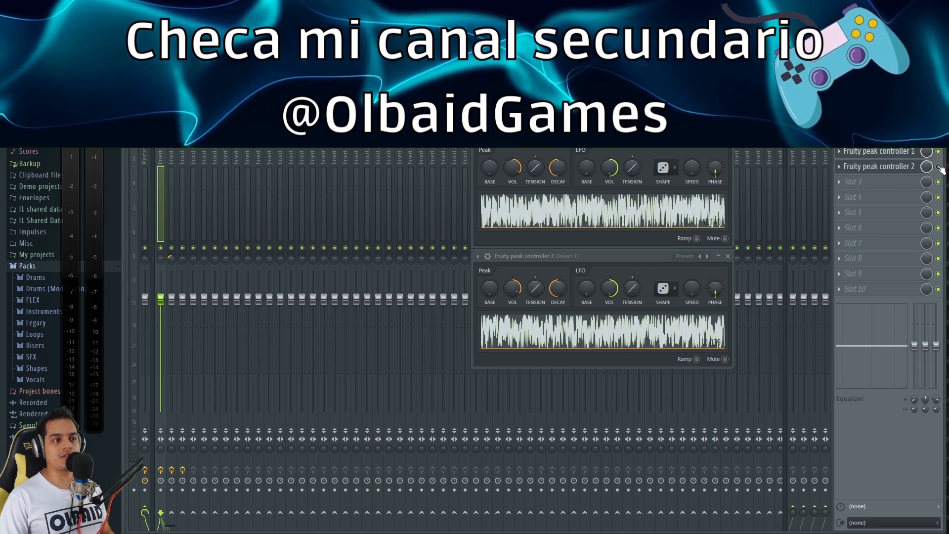
{"action": "left_click", "coordinate": [500, 30]}
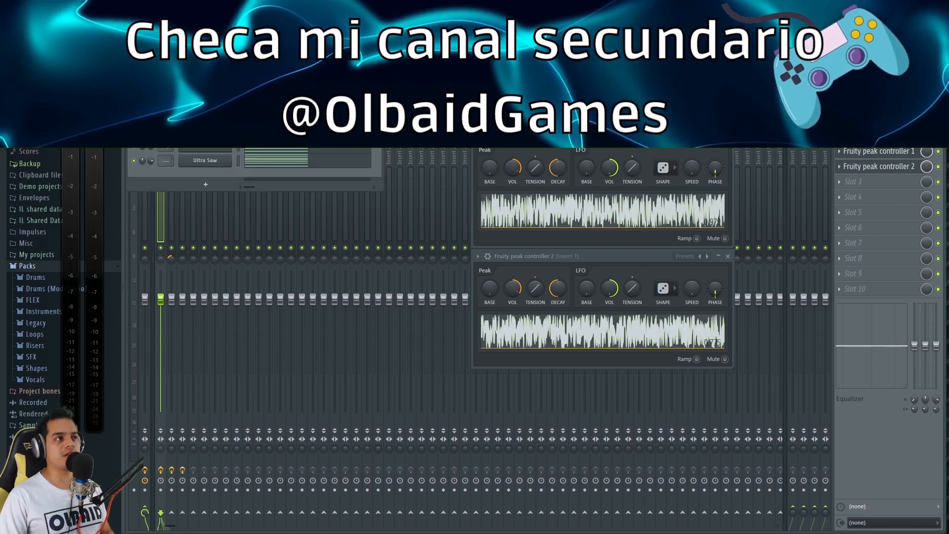
{"action": "left_click", "coordinate": [133, 101]}
{"action": "left_click", "coordinate": [213, 104]}
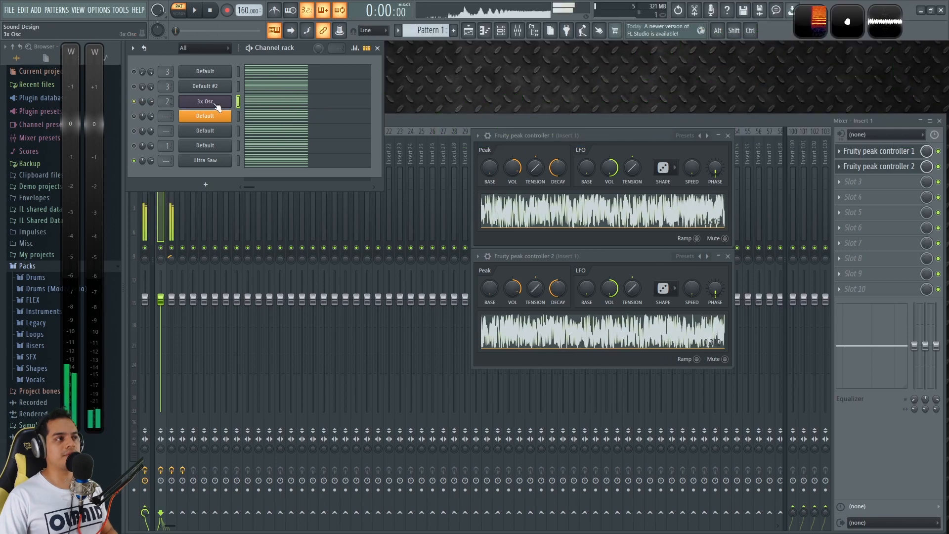
Show the effects of mixer Insert 2, play the pattern and leave only the 3x Osc channel unmuted
{"action": "left_click", "coordinate": [536, 121]}
{"action": "left_click", "coordinate": [168, 150]}
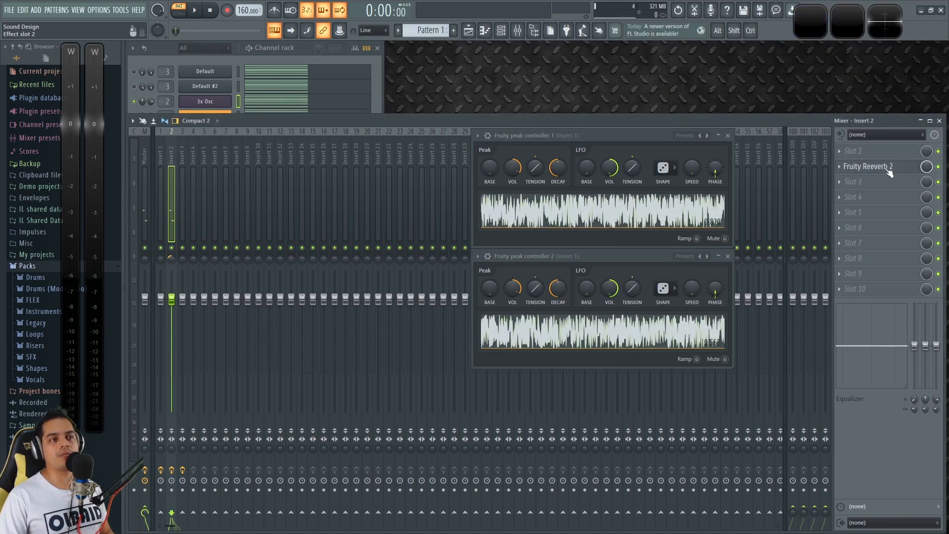
{"action": "key", "text": "space"}
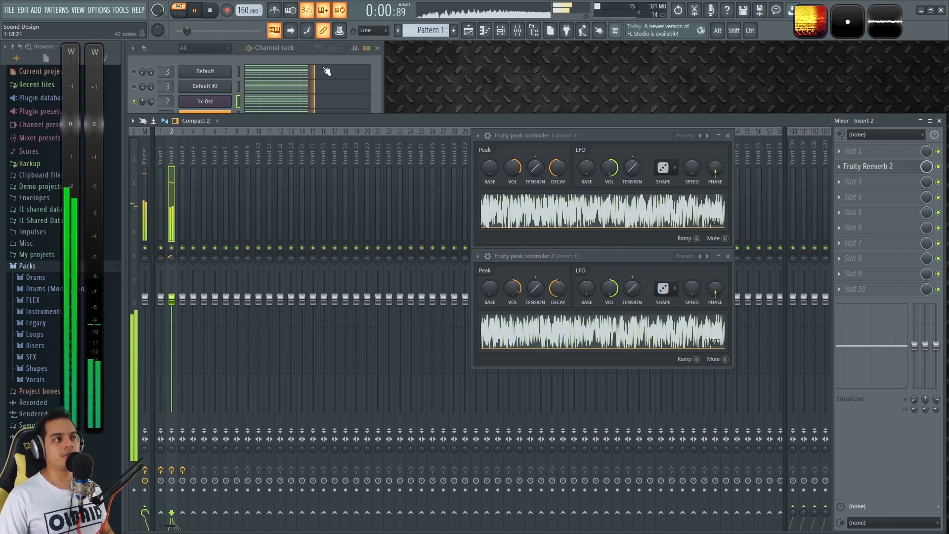
{"action": "left_click", "coordinate": [291, 76]}
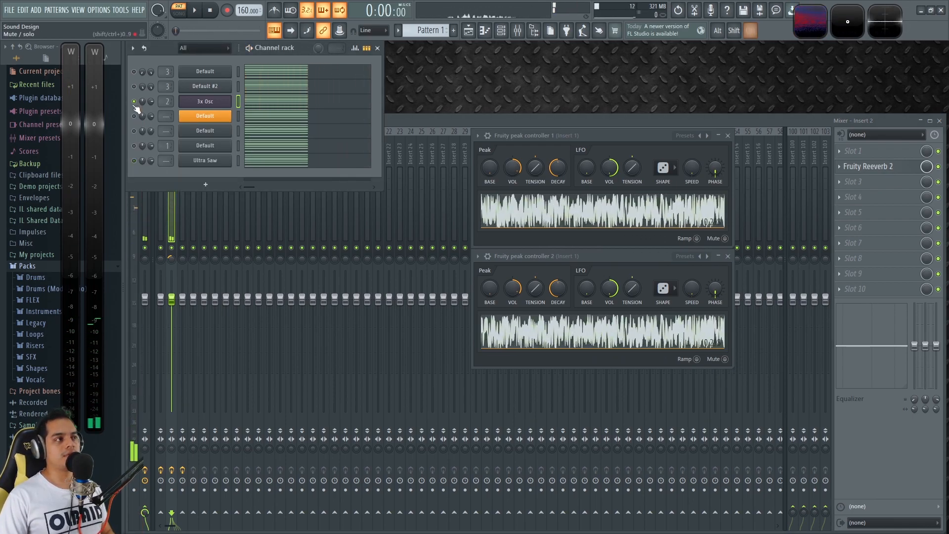
Play a test note with the 3x Osc settings open, and play the pattern with them closed
{"action": "left_click", "coordinate": [210, 101]}
{"action": "key", "text": "space"}
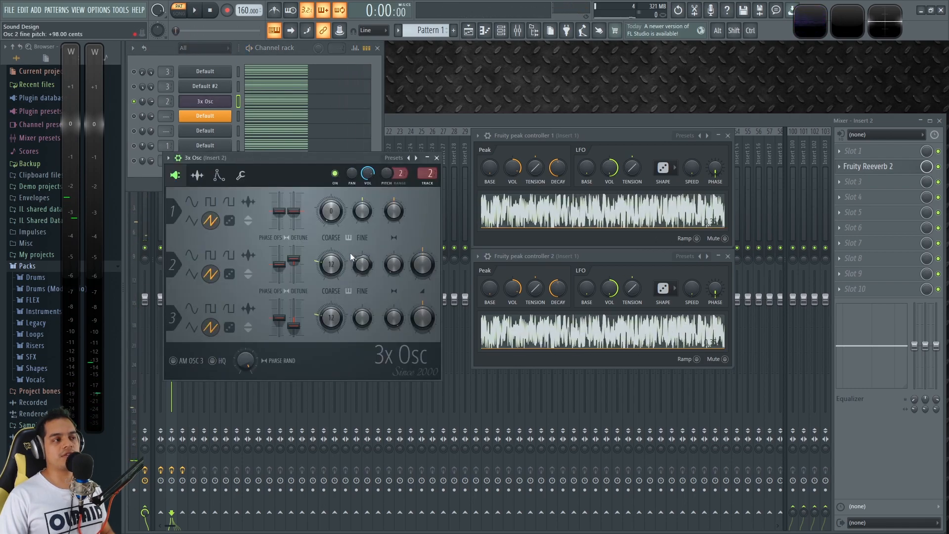
{"action": "key", "text": "e"}
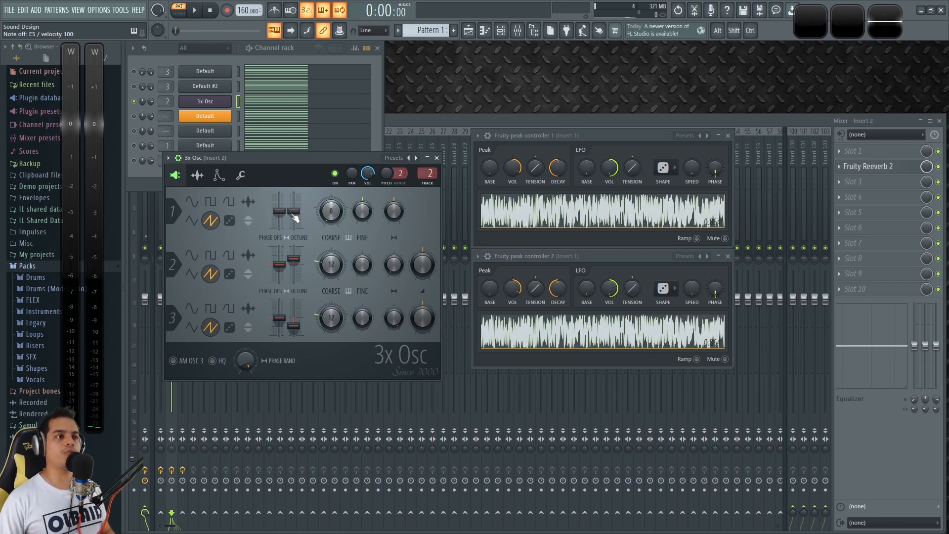
{"action": "left_click", "coordinate": [436, 157]}
{"action": "key", "text": "space"}
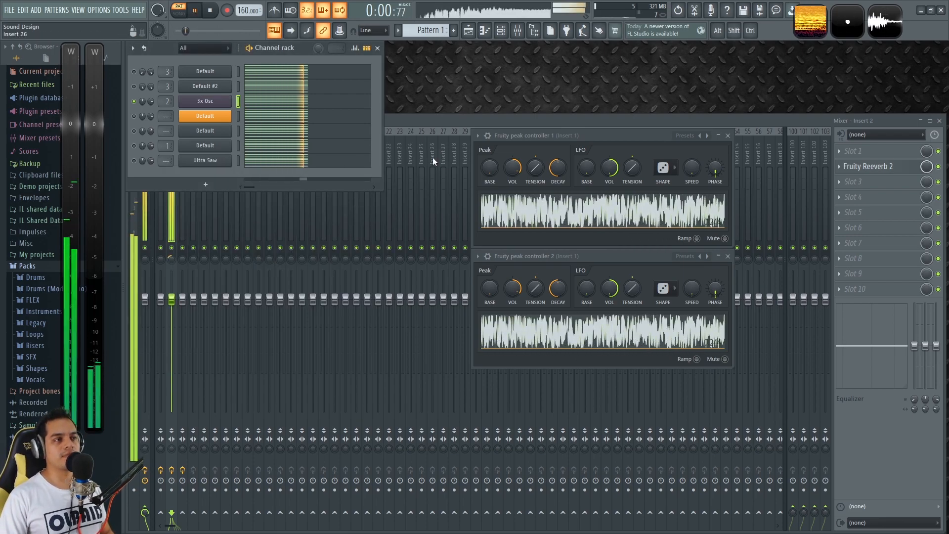
{"action": "key", "text": "space"}
Reduce the stereo detune of 3x Osc's oscillators 2 and 3 and audition the result with a note and the pattern
{"action": "left_click", "coordinate": [212, 101]}
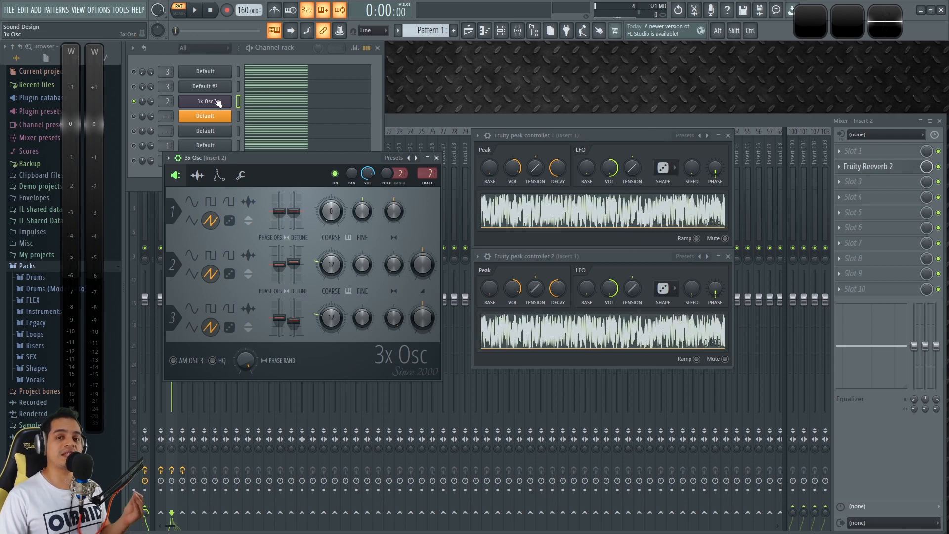
{"action": "key", "text": "e"}
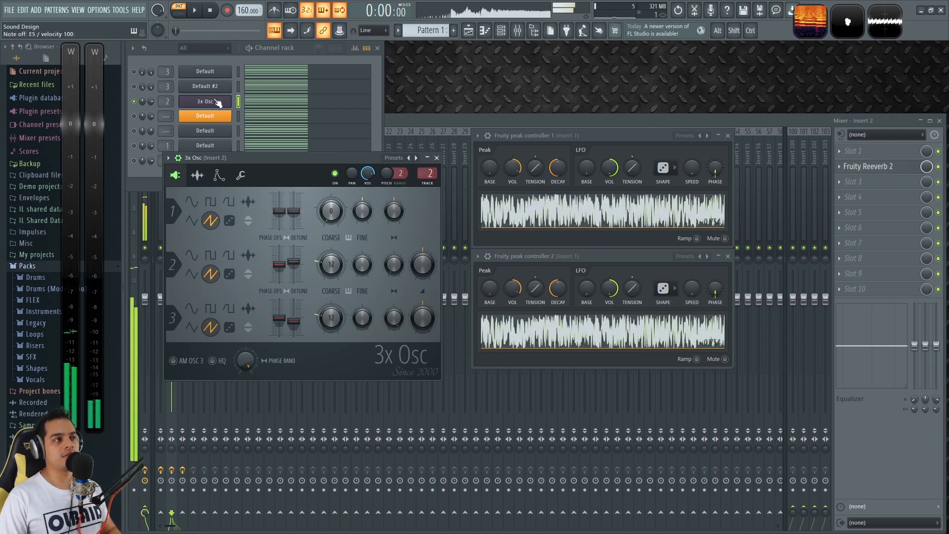
{"action": "key", "text": "space"}
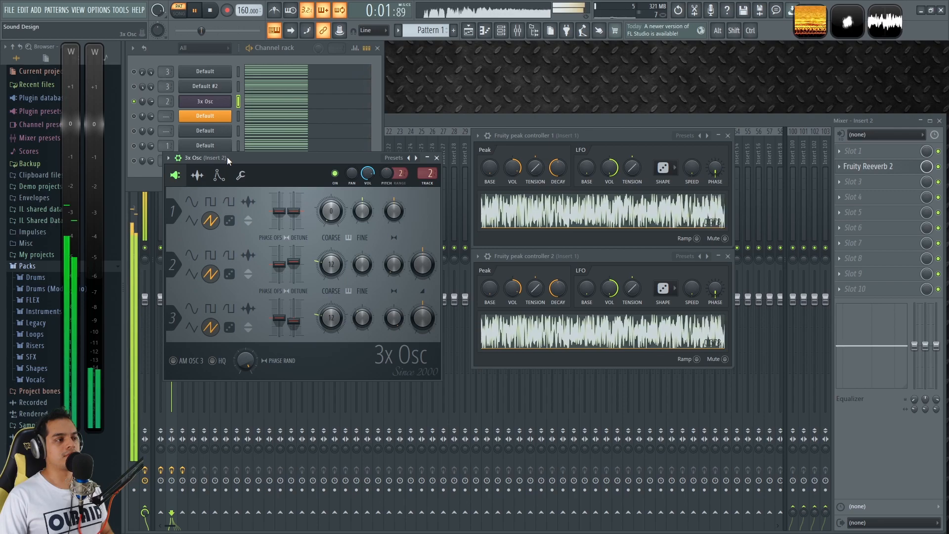
{"action": "left_click_drag", "start_coordinate": [236, 156], "coordinate": [249, 178]}
{"action": "key", "text": "space"}
{"action": "left_click", "coordinate": [441, 177]}
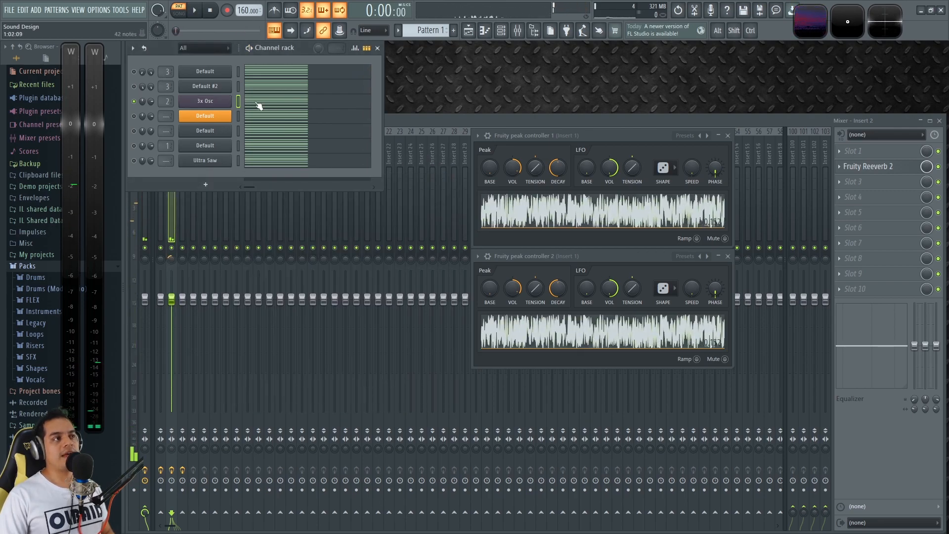
Open the Default #2 SimSynth channel and arrange its window next to the two peak controller windows
{"action": "left_click", "coordinate": [208, 86]}
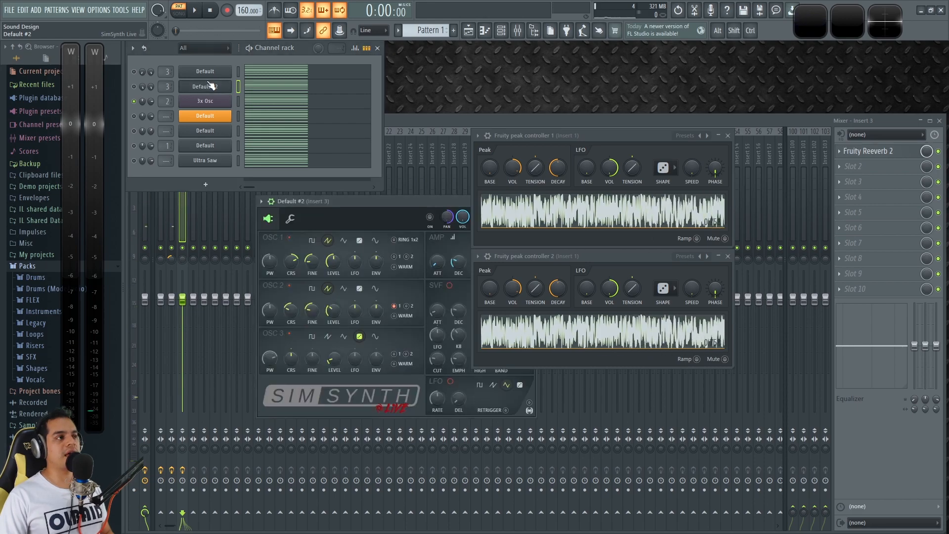
{"action": "left_click_drag", "start_coordinate": [555, 135], "coordinate": [614, 130]}
{"action": "left_click_drag", "start_coordinate": [545, 257], "coordinate": [609, 250]}
{"action": "left_click_drag", "start_coordinate": [398, 197], "coordinate": [302, 221]}
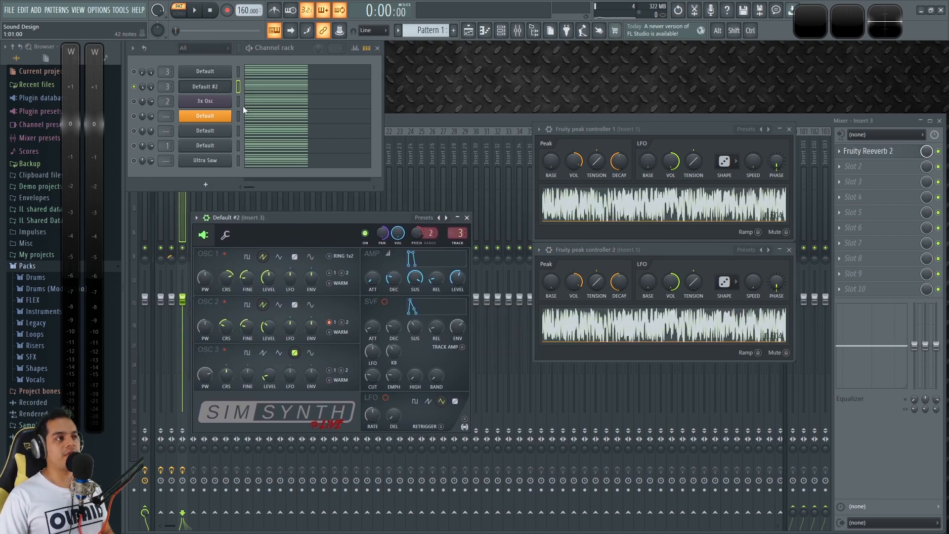
Audition the first Default channel alone with a test note, and unmute Default #2 alongside it
{"action": "right_click", "coordinate": [133, 71]}
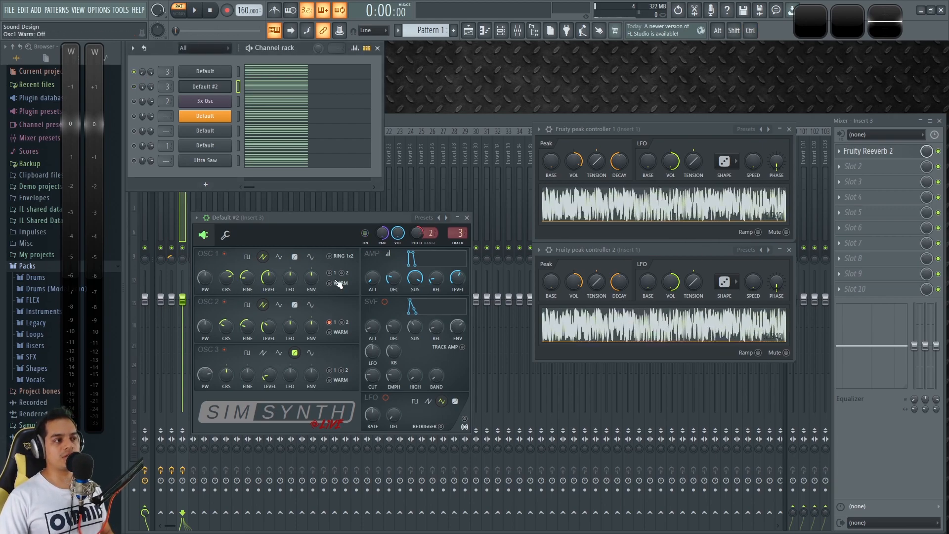
{"action": "key", "text": "z"}
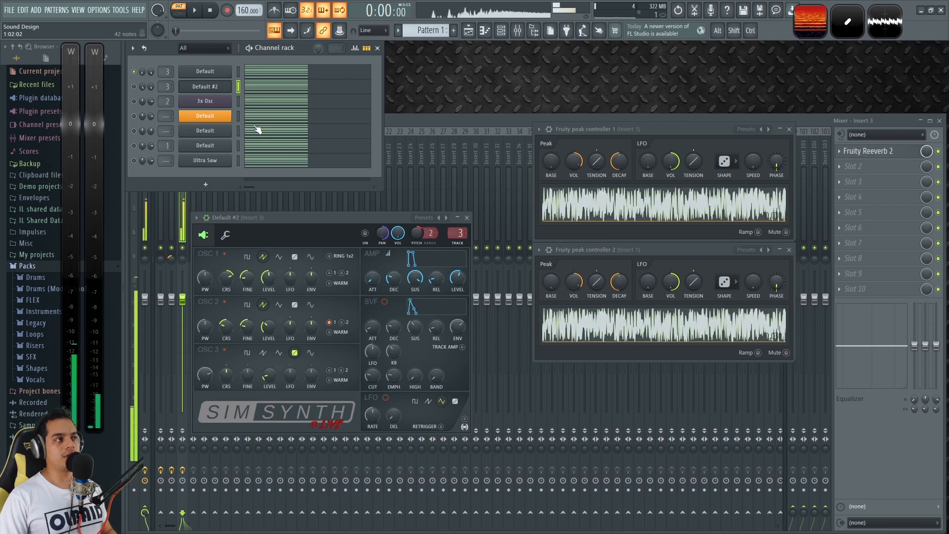
{"action": "left_click", "coordinate": [133, 86]}
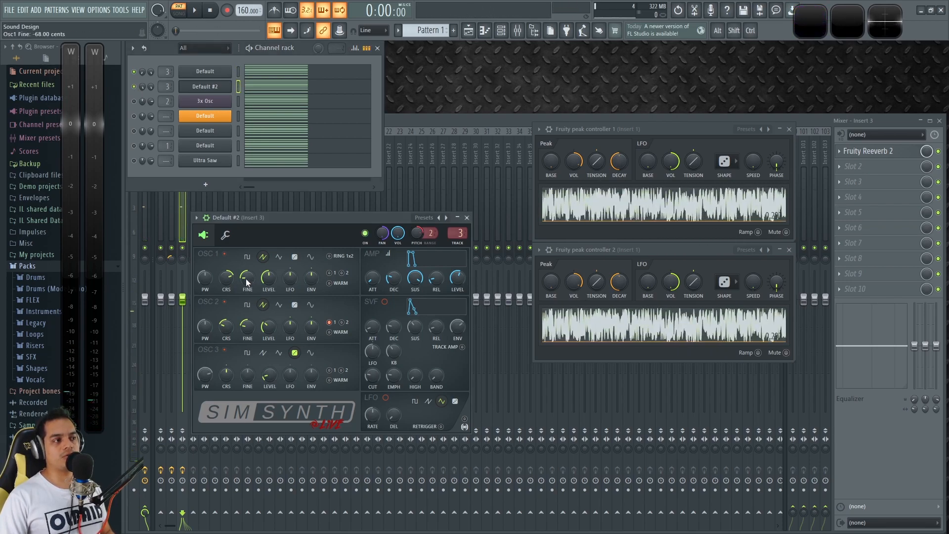
Review the link settings and mapping formula of Default #2's channel pitch, and play the pattern with both SimSynth channels
{"action": "left_click_drag", "start_coordinate": [297, 230], "coordinate": [301, 228]}
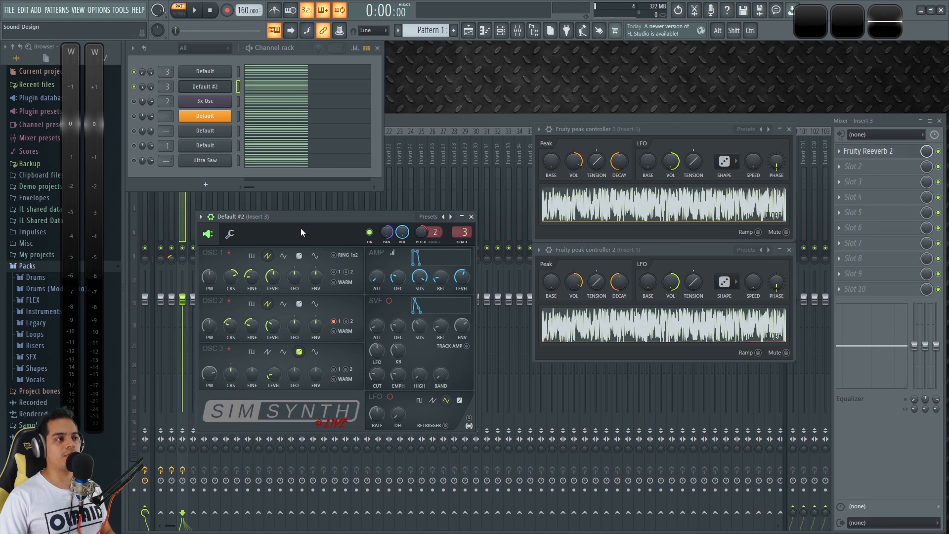
{"action": "right_click", "coordinate": [423, 234]}
{"action": "left_click", "coordinate": [447, 335]}
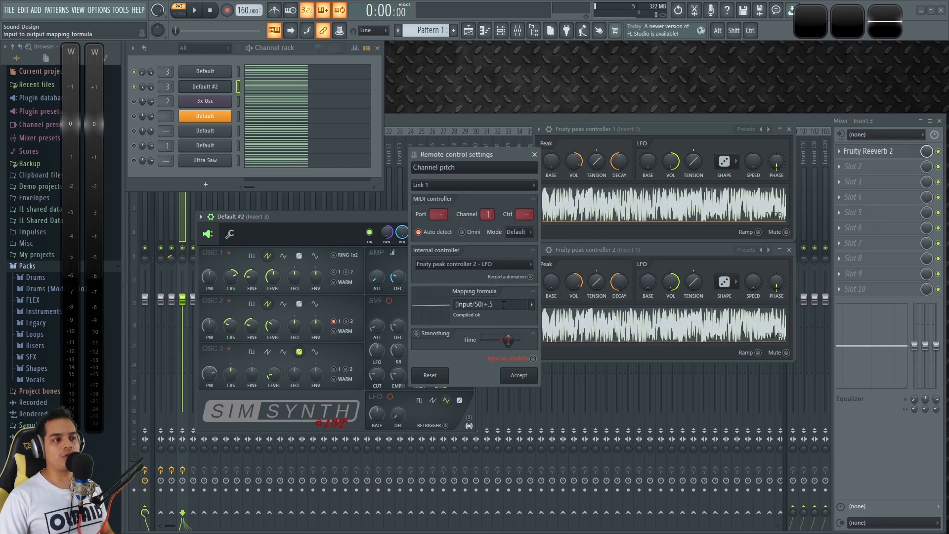
{"action": "left_click", "coordinate": [534, 155]}
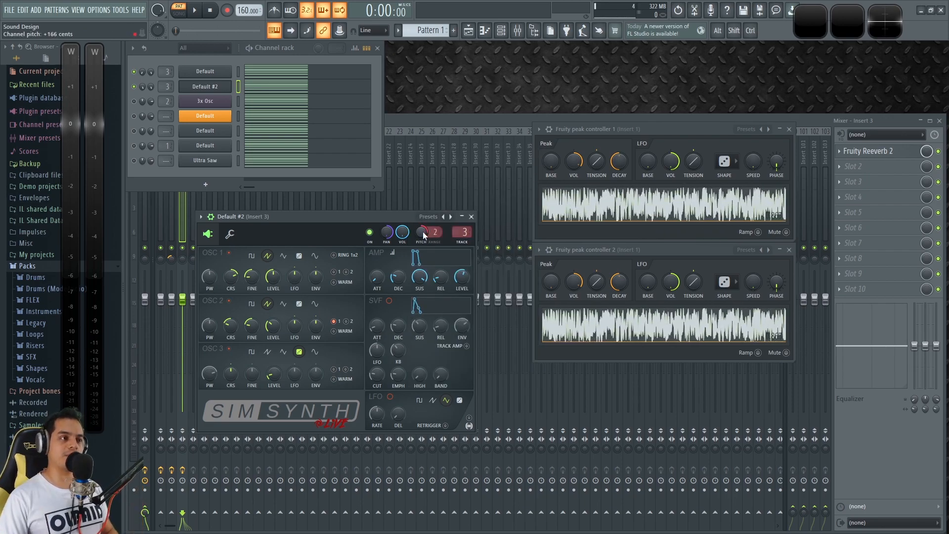
{"action": "key", "text": "space"}
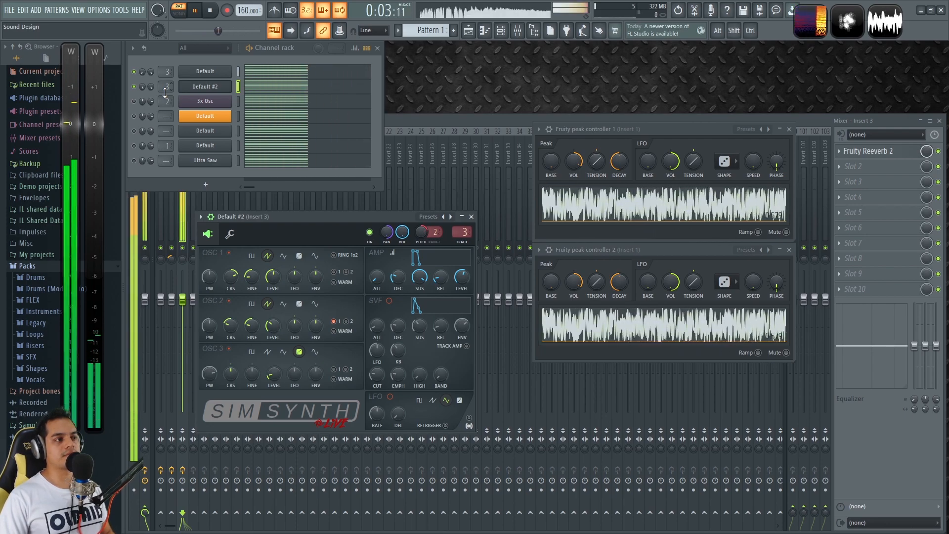
{"action": "key", "text": "space"}
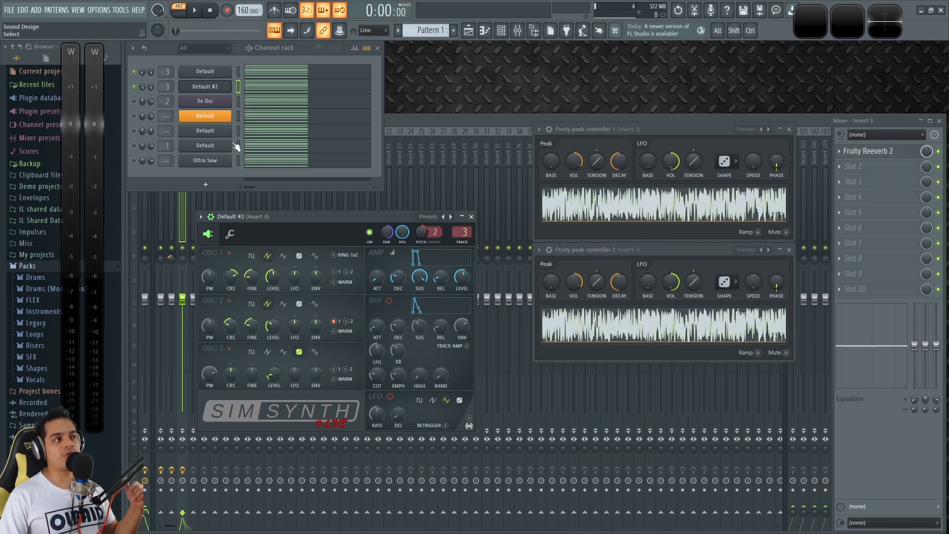
Open the Default Sytrus channel routed to the master beside the peak controllers, and audition its operator 1 with test notes
{"action": "left_click", "coordinate": [205, 121]}
{"action": "left_click_drag", "start_coordinate": [420, 119], "coordinate": [240, 139]}
{"action": "left_click_drag", "start_coordinate": [625, 134], "coordinate": [663, 129]}
{"action": "left_click_drag", "start_coordinate": [630, 244], "coordinate": [667, 239]}
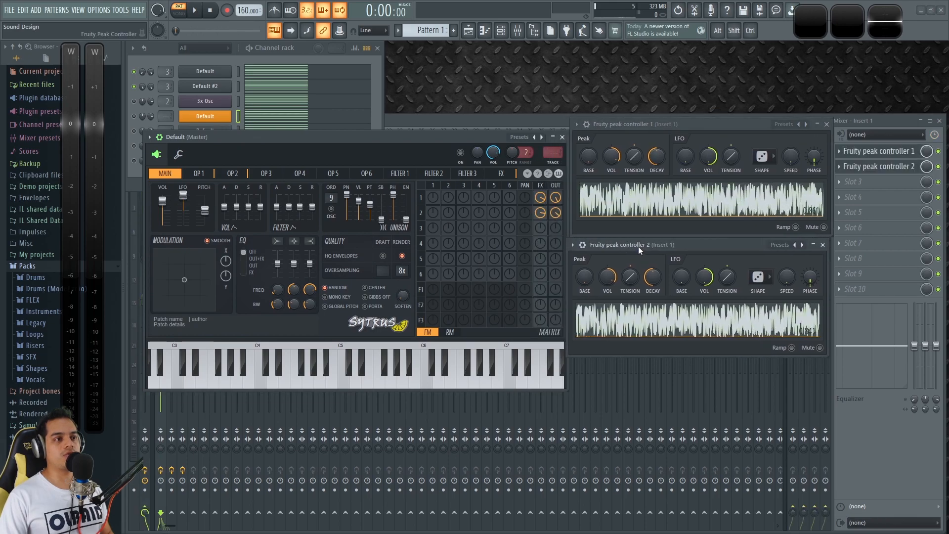
{"action": "left_click_drag", "start_coordinate": [645, 128], "coordinate": [658, 126]}
{"action": "mouse_move", "coordinate": [609, 248]}
{"action": "left_mouse_down"}
{"action": "mouse_move", "coordinate": [630, 244]}
{"action": "mouse_move", "coordinate": [600, 245]}
{"action": "left_mouse_up"}
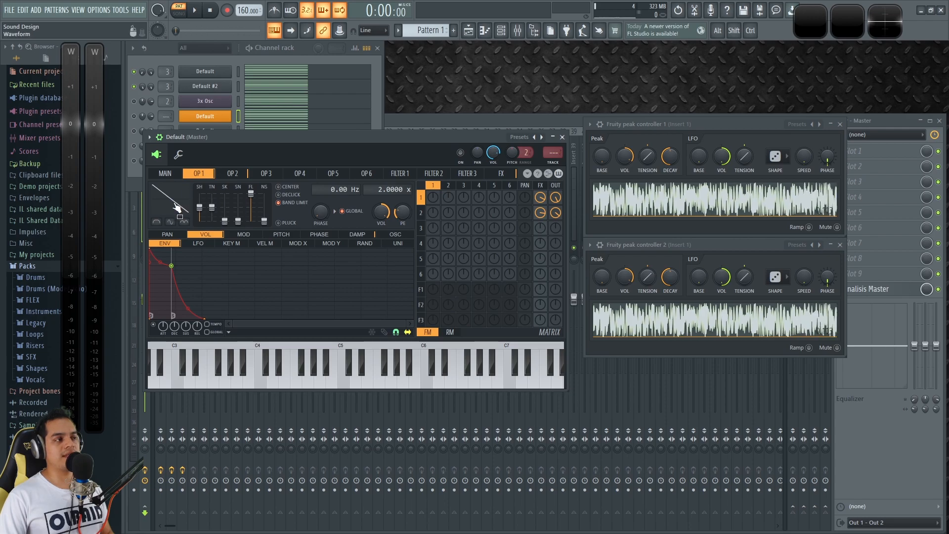
{"action": "key", "text": "q"}
{"action": "key", "text": "z"}
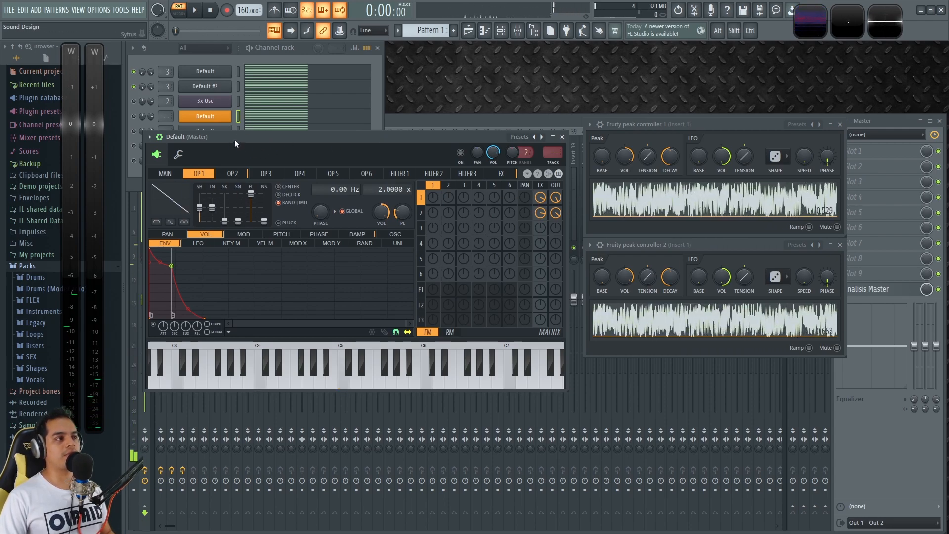
Open the Default Sytrus channel on Insert 1 beside the peak controllers and play the pattern with only that channel unmuted
{"action": "left_click_drag", "start_coordinate": [234, 138], "coordinate": [234, 173]}
{"action": "left_click", "coordinate": [214, 131]}
{"action": "left_click", "coordinate": [203, 146]}
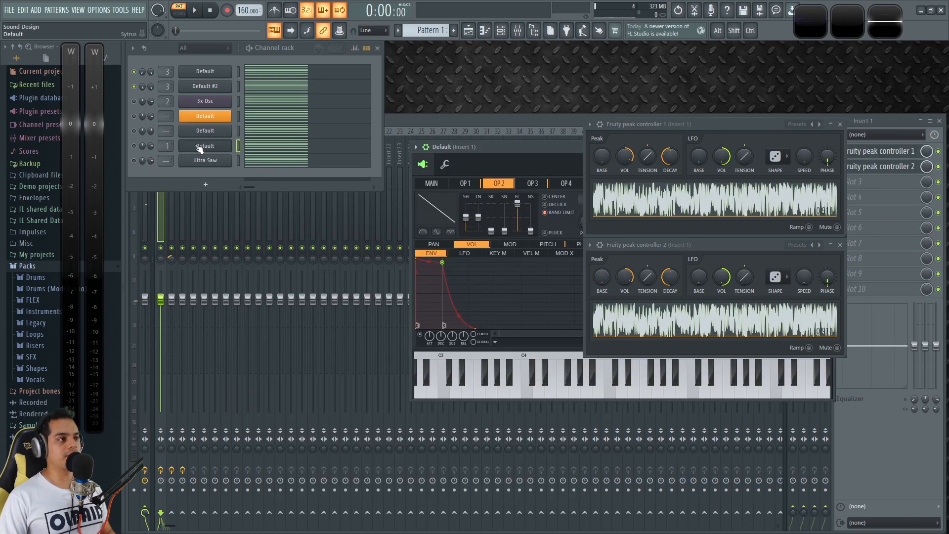
{"action": "left_click_drag", "start_coordinate": [460, 140], "coordinate": [259, 165]}
{"action": "left_click_drag", "start_coordinate": [414, 168], "coordinate": [401, 164]}
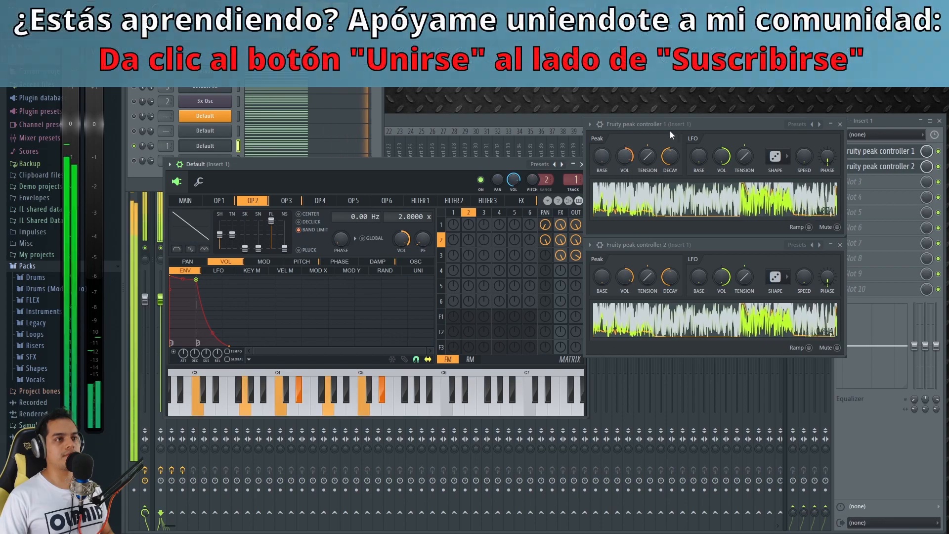
Close both peak controller windows and reopen the Insert 1 Sytrus window, moving it clear of the channel list
{"action": "left_click", "coordinate": [839, 124]}
{"action": "left_click", "coordinate": [839, 244]}
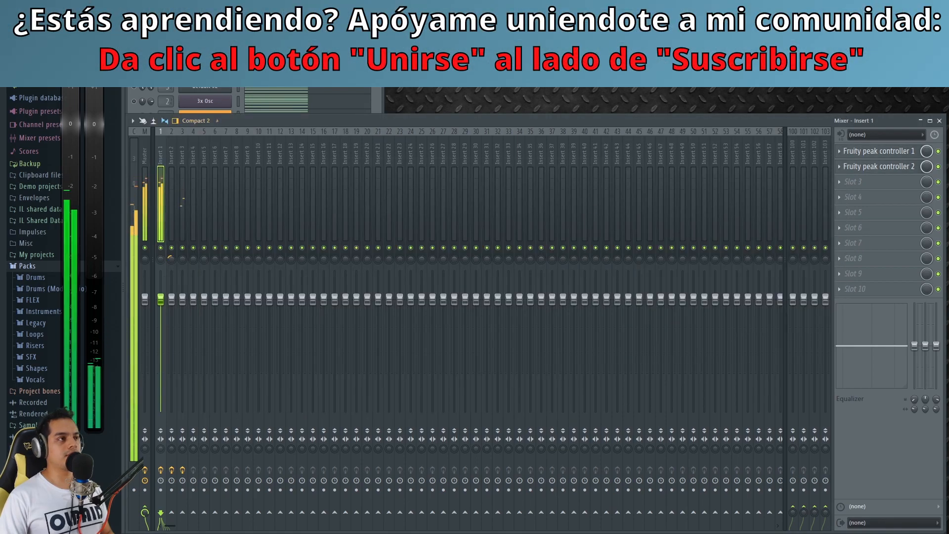
{"action": "left_click", "coordinate": [208, 146]}
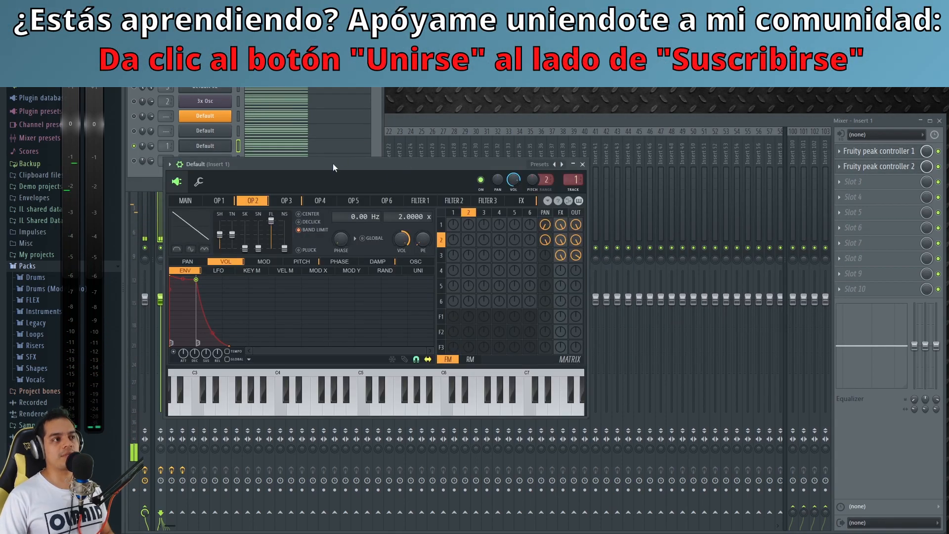
{"action": "left_click_drag", "start_coordinate": [333, 163], "coordinate": [410, 154]}
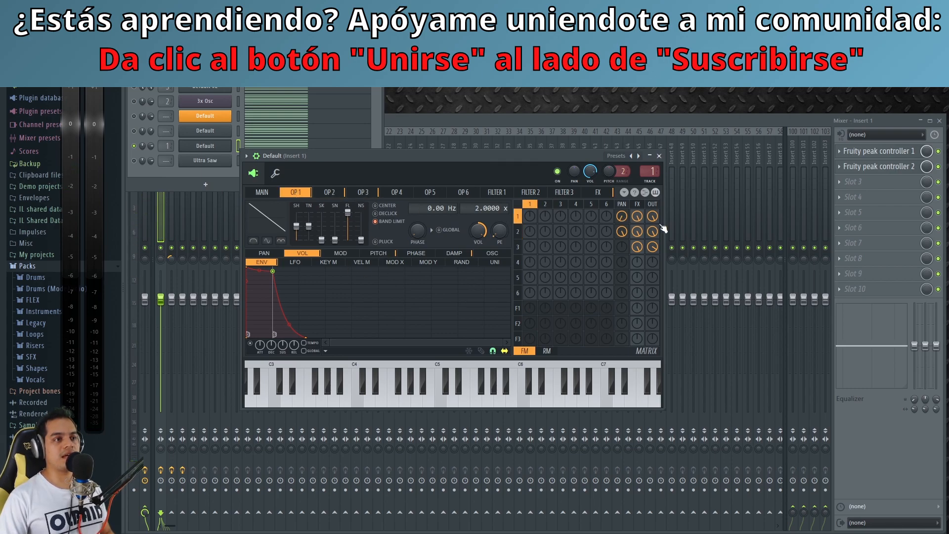
Mute Sytrus operators 2 and 3 and operator 1's pan in the matrix, and play the pattern with operator 1 alone
{"action": "right_click", "coordinate": [641, 250]}
{"action": "right_click", "coordinate": [654, 251]}
{"action": "key", "text": "space"}
{"action": "right_click", "coordinate": [626, 219]}
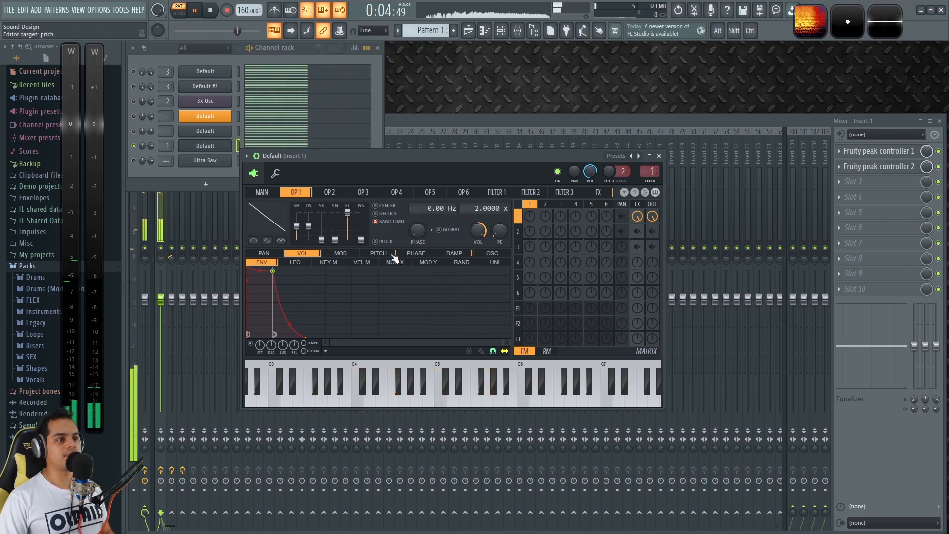
{"action": "key", "text": "space"}
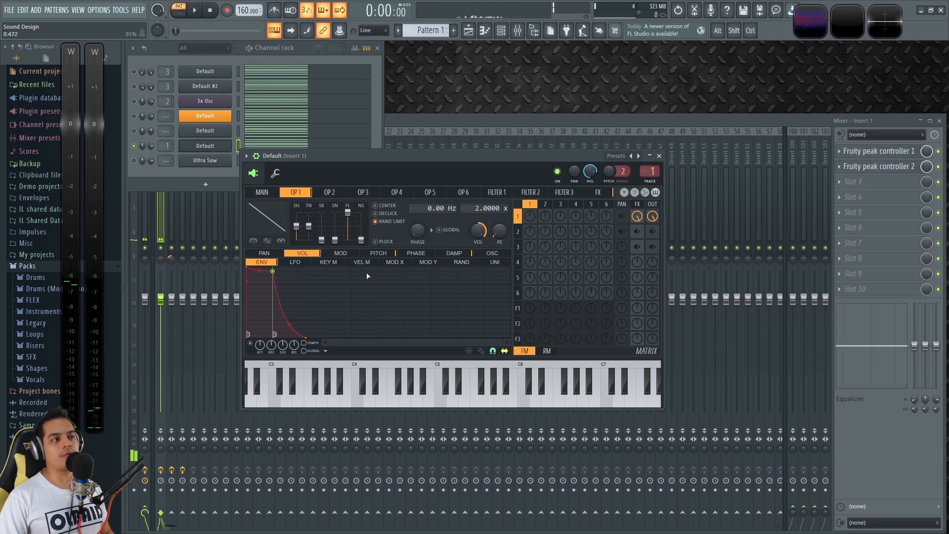
Examine the Sytrus main settings and operator 2's random pitch curve, and play the pattern with operators 1 and 2 and their panning enabled
{"action": "left_click", "coordinate": [263, 192]}
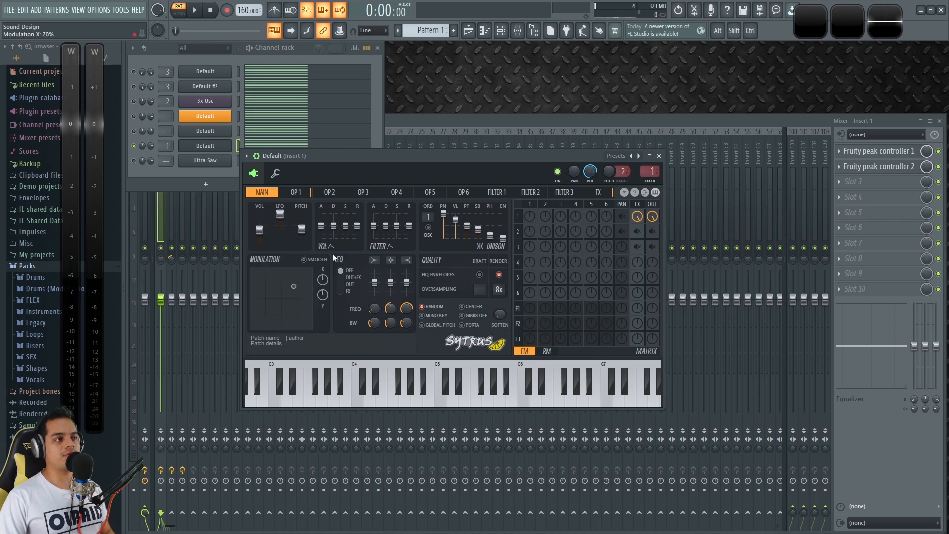
{"action": "left_click", "coordinate": [323, 222]}
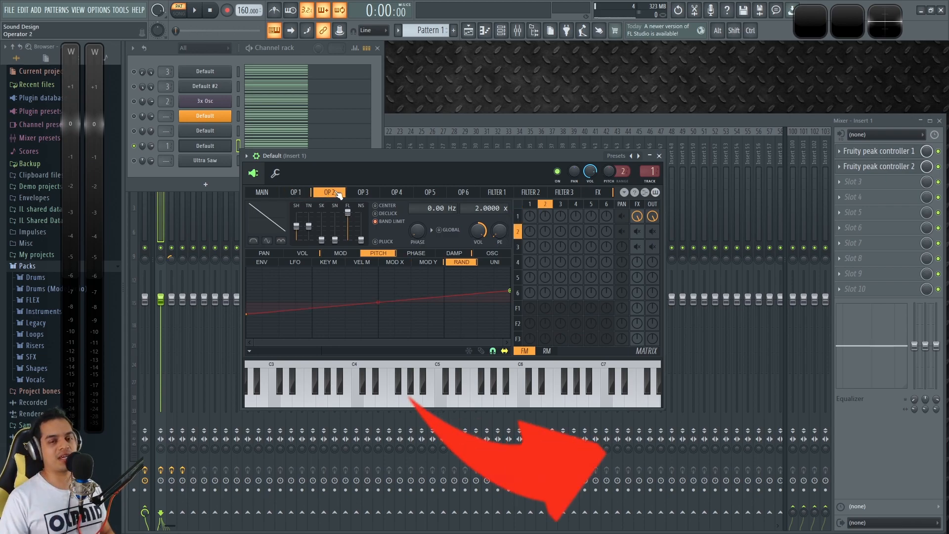
{"action": "key", "text": "space"}
{"action": "left_click_drag", "start_coordinate": [420, 158], "coordinate": [416, 166]}
{"action": "key", "text": "space"}
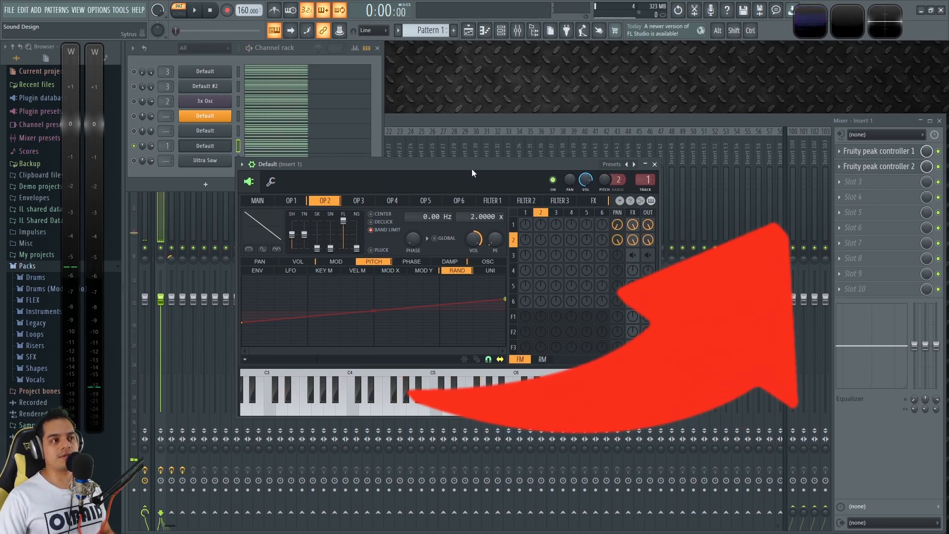
Show the Sytrus main settings and play the pattern, comparing the sound with the plugin window open and closed
{"action": "left_click_drag", "start_coordinate": [471, 168], "coordinate": [486, 179]}
{"action": "left_click", "coordinate": [272, 211]}
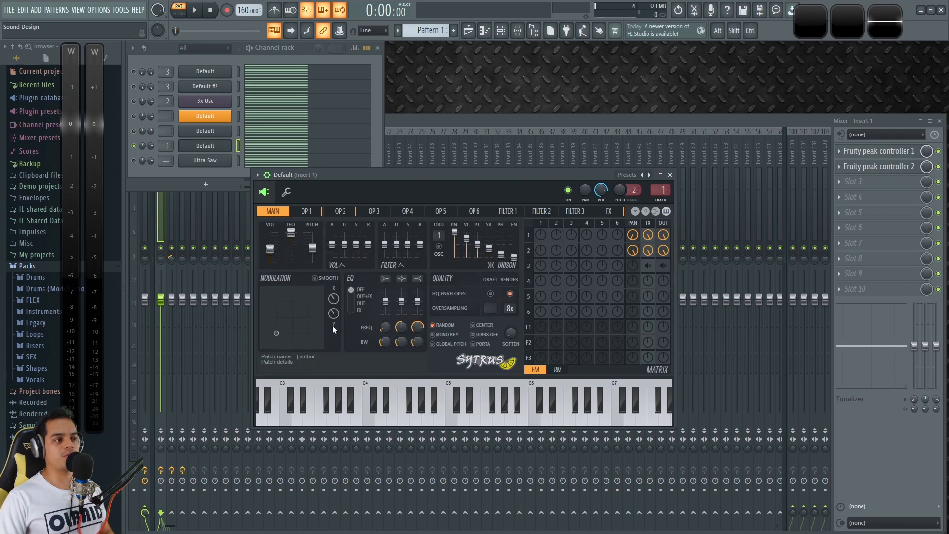
{"action": "key", "text": "space"}
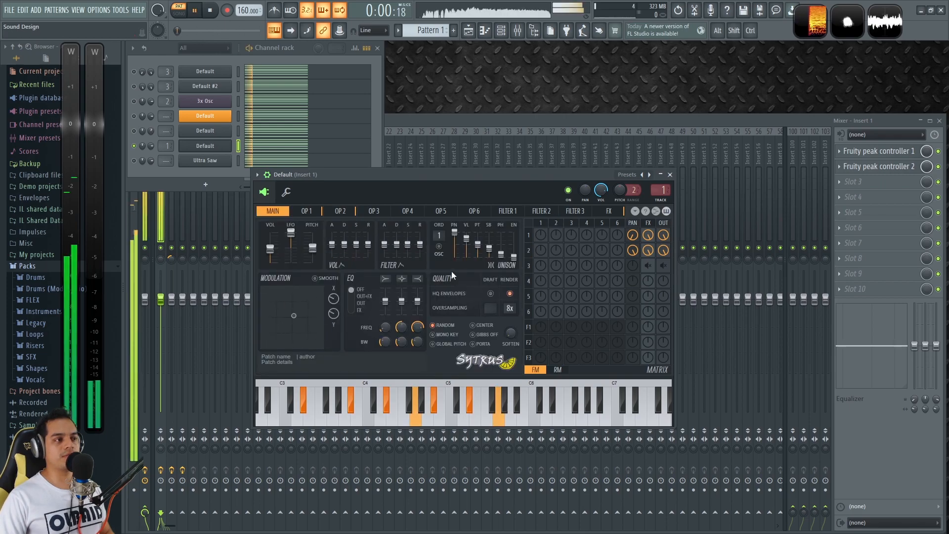
{"action": "left_click", "coordinate": [942, 173]}
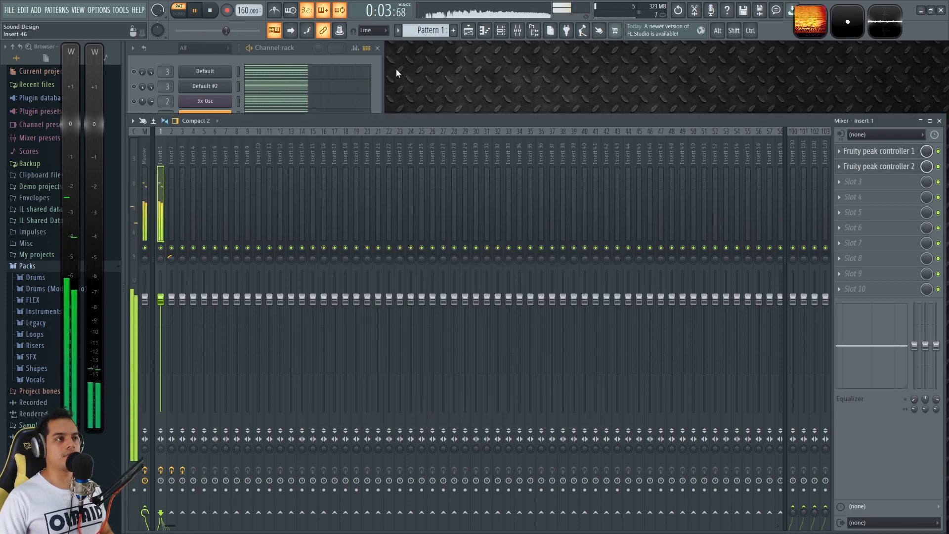
{"action": "left_click", "coordinate": [308, 51]}
{"action": "left_click", "coordinate": [205, 146]}
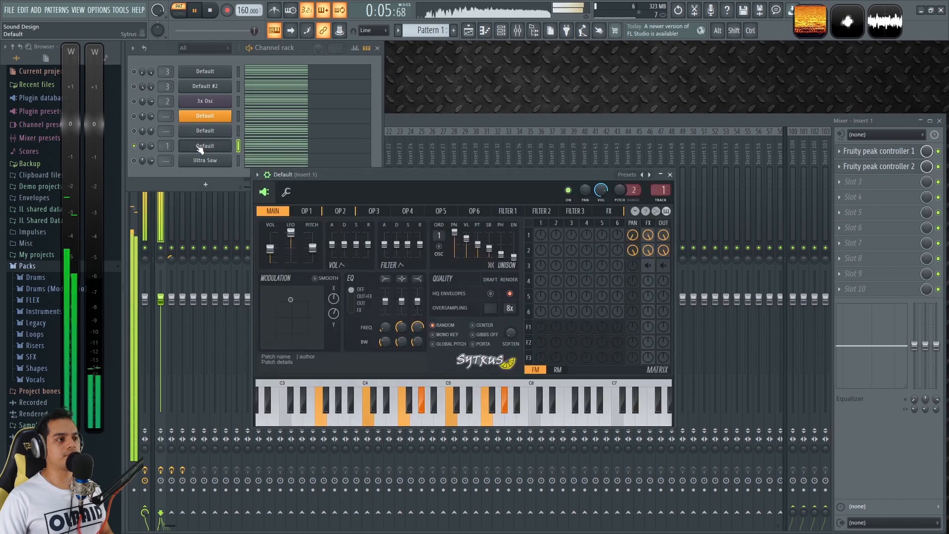
{"action": "key", "text": "space"}
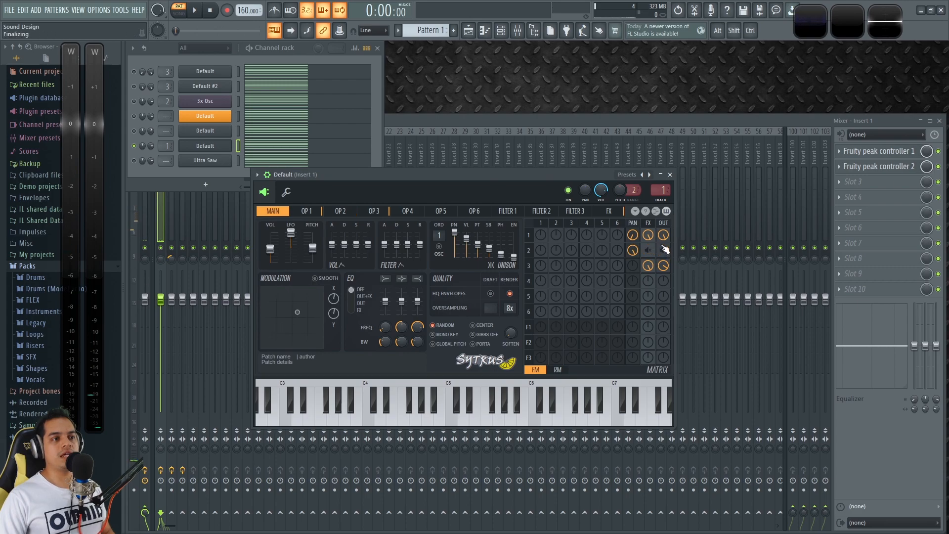
Isolate Sytrus operator 3 for a test note, and re-enable all three operators with panning to play the pattern
{"action": "left_click", "coordinate": [374, 211]}
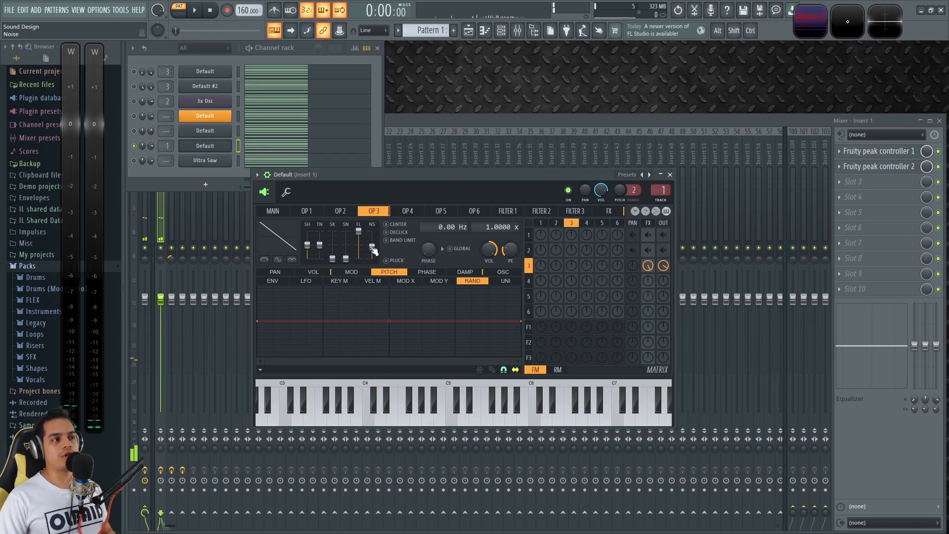
{"action": "key", "text": "x"}
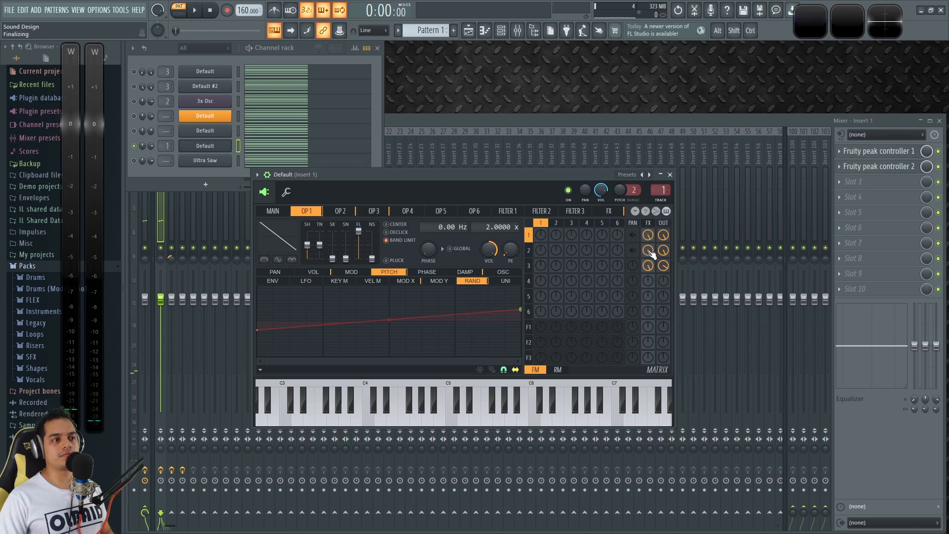
{"action": "key", "text": "space"}
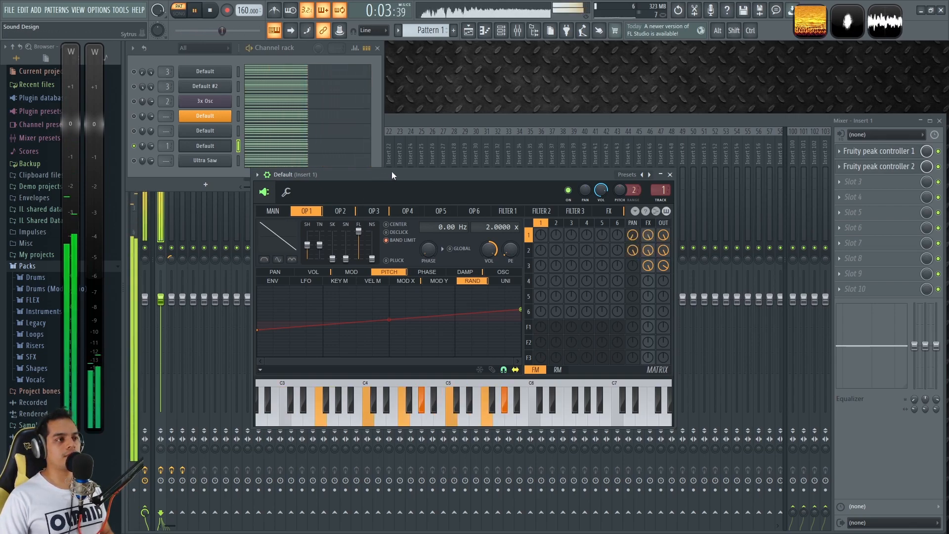
{"action": "left_click_drag", "start_coordinate": [391, 172], "coordinate": [399, 173]}
{"action": "key", "text": "space"}
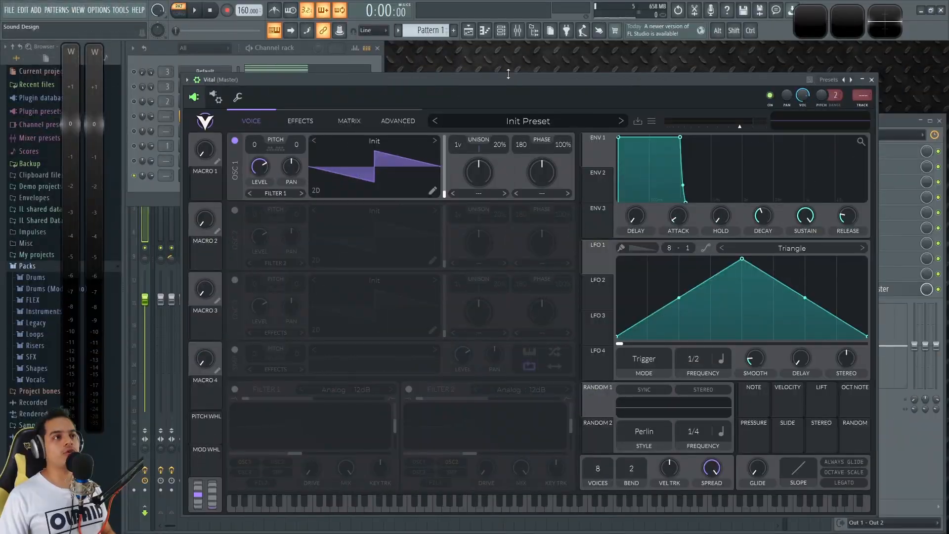
Set oscillator 1's unison to 16 voices in Vital and audition the result with test notes and the pattern
{"action": "left_click_drag", "start_coordinate": [507, 74], "coordinate": [508, 63]}
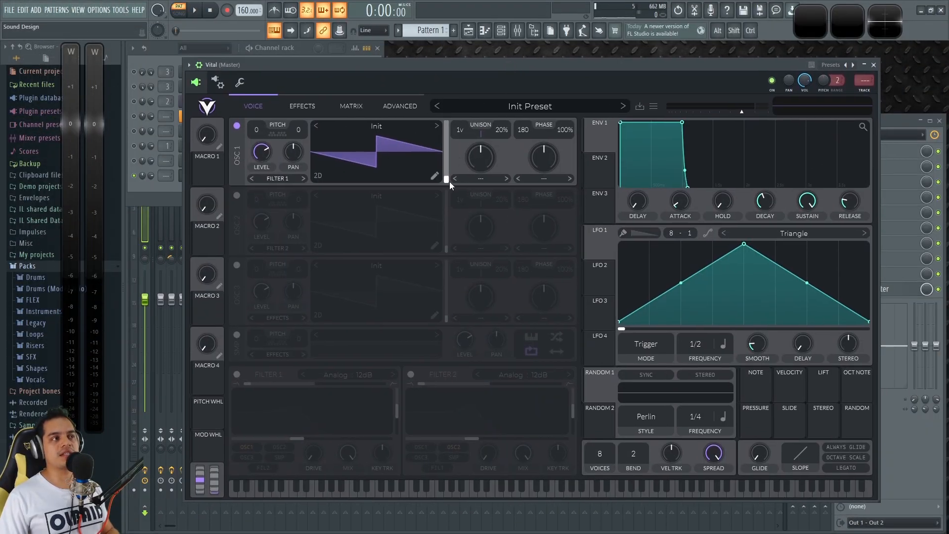
{"action": "key", "text": "x"}
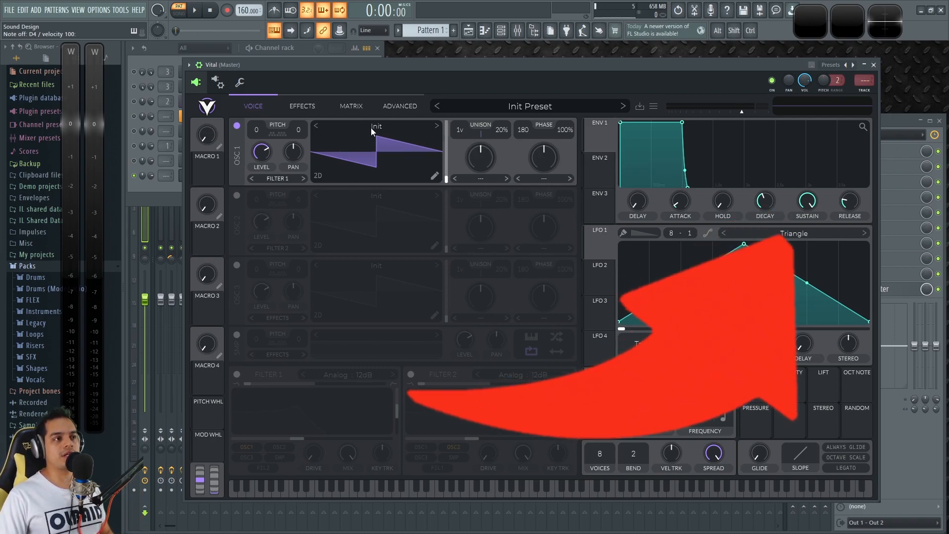
{"action": "left_click_drag", "start_coordinate": [458, 131], "coordinate": [464, 4]}
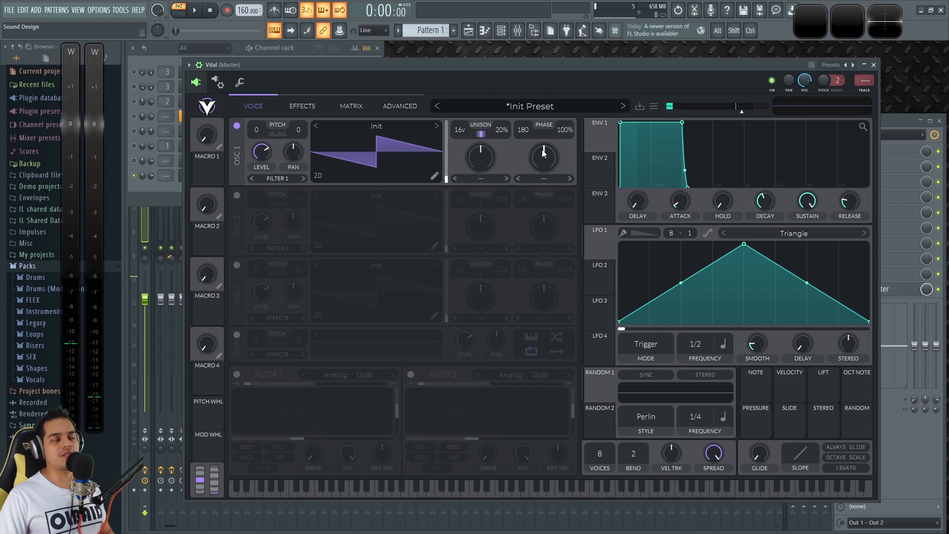
{"action": "key", "text": "c"}
{"action": "mouse_move", "coordinate": [472, 81]}
{"action": "left_mouse_down"}
{"action": "mouse_move", "coordinate": [491, 94]}
{"action": "mouse_move", "coordinate": [485, 79]}
{"action": "left_mouse_up"}
{"action": "key", "text": "space"}
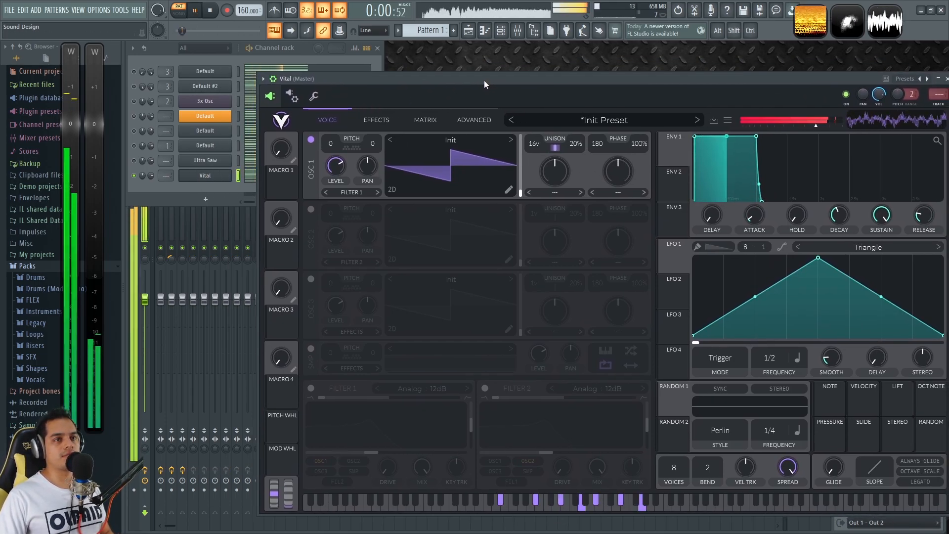
{"action": "key", "text": "space"}
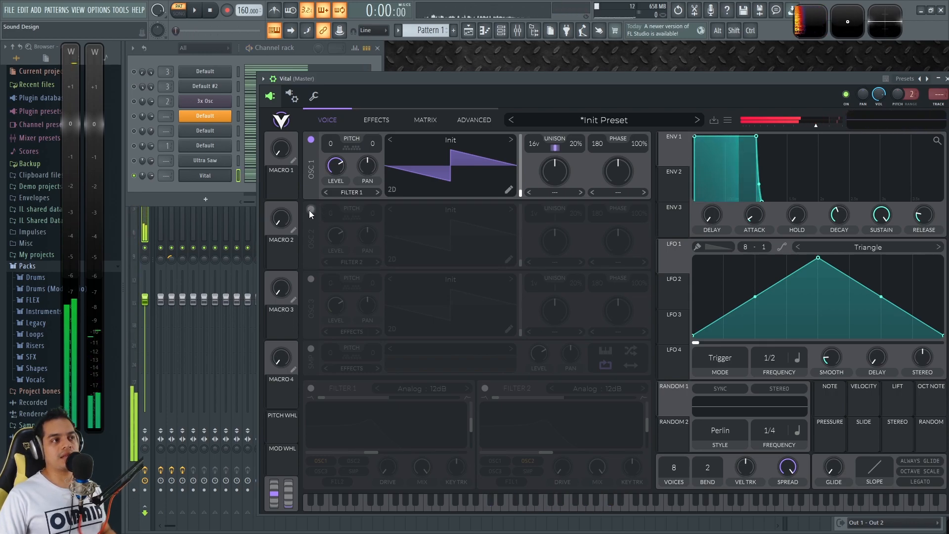
Enable oscillator 2 in Vital with 16 unison voices and 14% detune, and play the pattern while checking the CPU load
{"action": "left_click", "coordinate": [310, 209]}
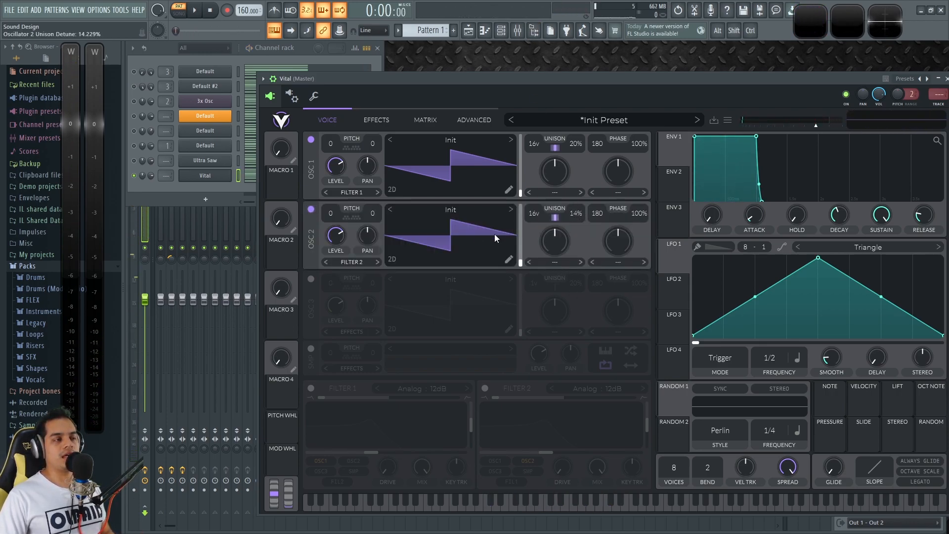
{"action": "key", "text": "space"}
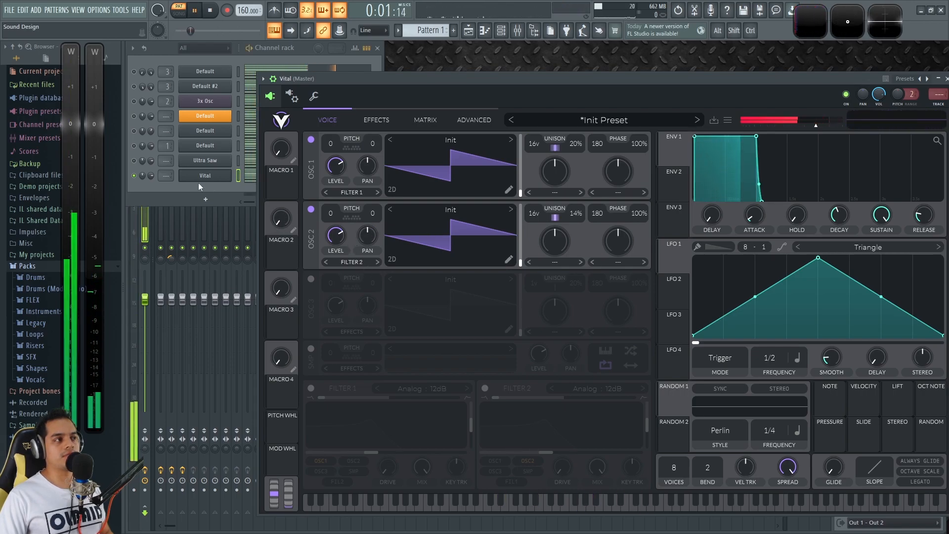
{"action": "left_click", "coordinate": [142, 175]}
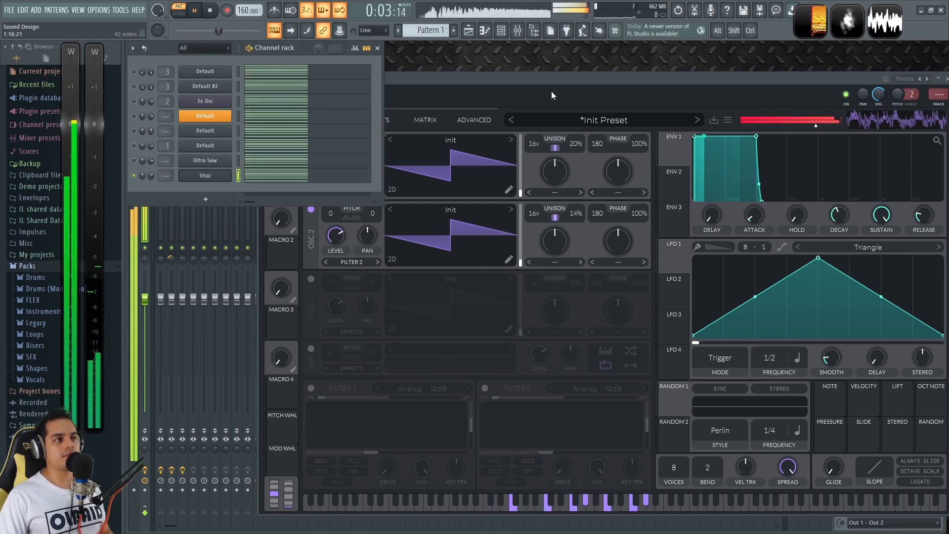
{"action": "left_click_drag", "start_coordinate": [541, 80], "coordinate": [534, 80]}
{"action": "key", "text": "space"}
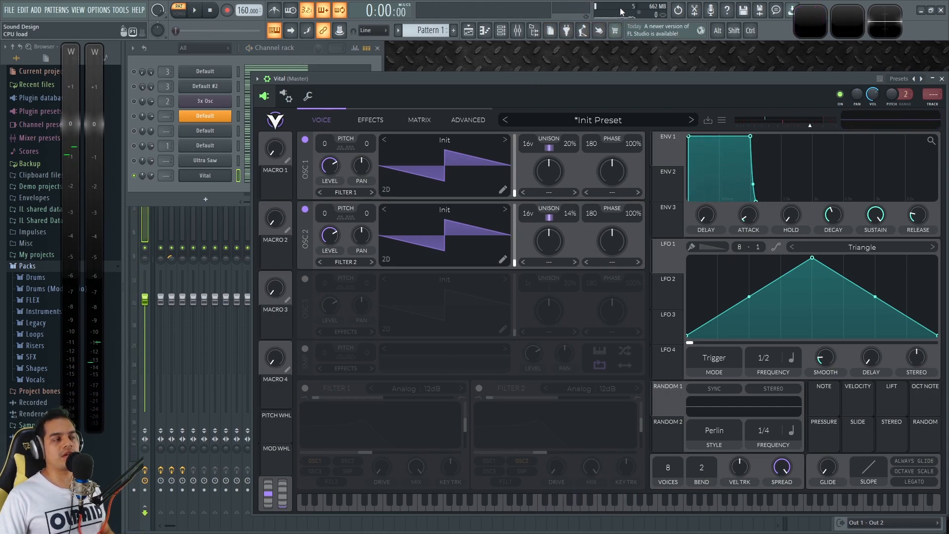
{"action": "key", "text": "space"}
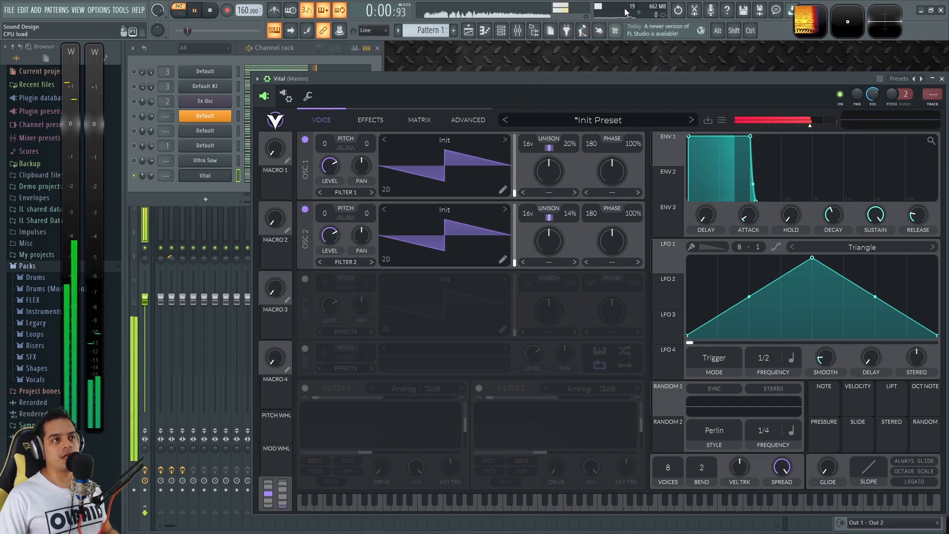
{"action": "key", "text": "space"}
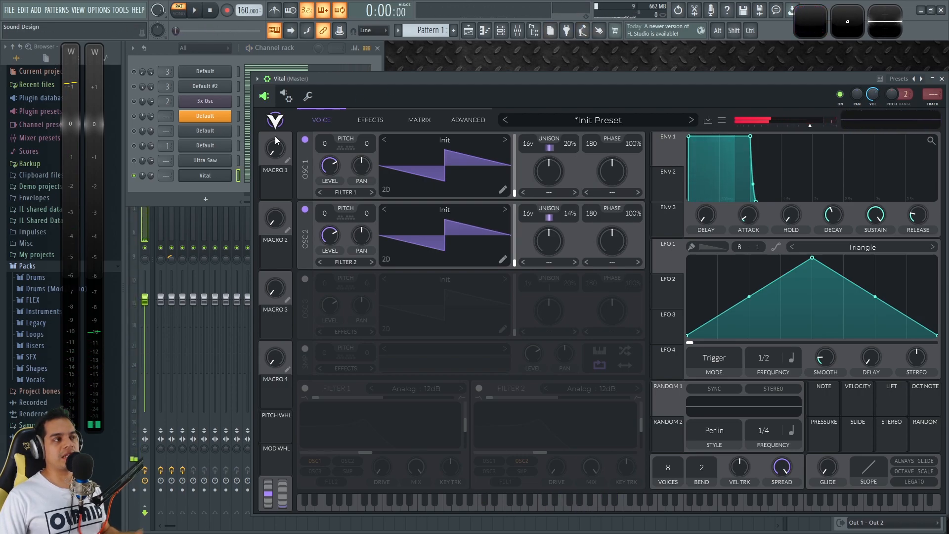
Clone the Vital channel and open the clone's plugin window, moving it so that all its controls fit on screen
{"action": "right_click", "coordinate": [207, 176]}
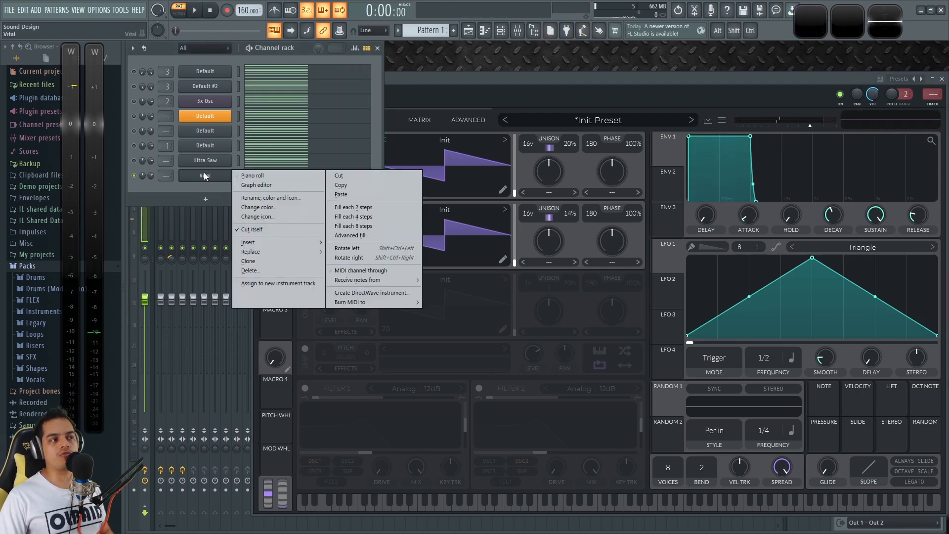
{"action": "left_click", "coordinate": [253, 260]}
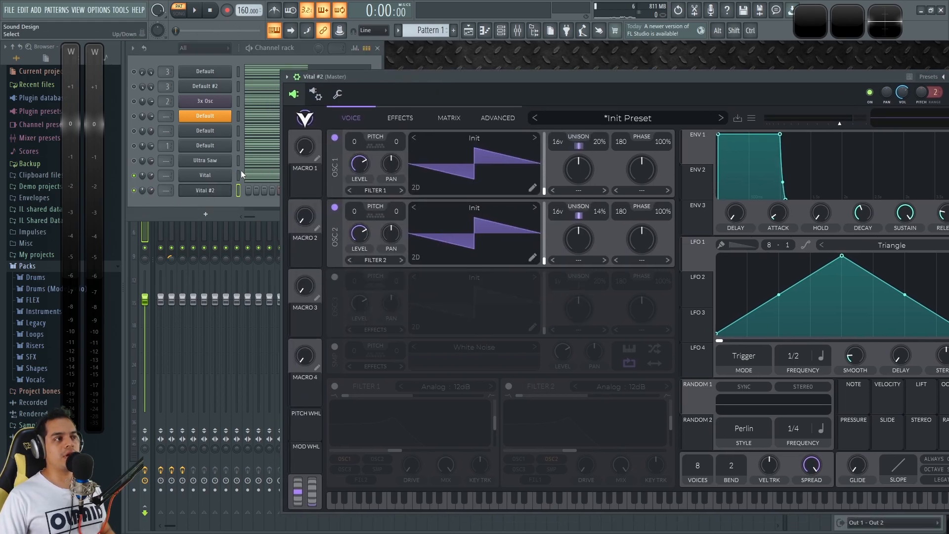
{"action": "left_click", "coordinate": [238, 171]}
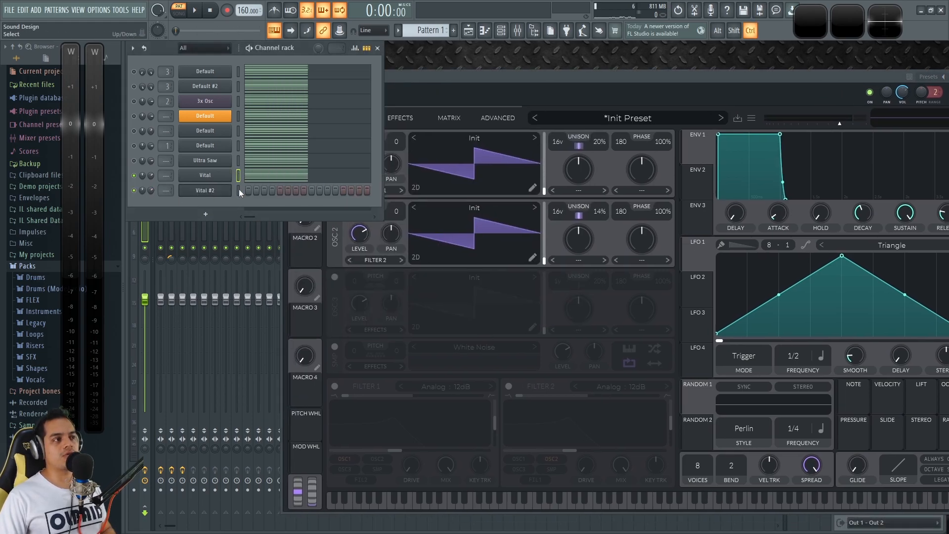
{"action": "left_click", "coordinate": [202, 192]}
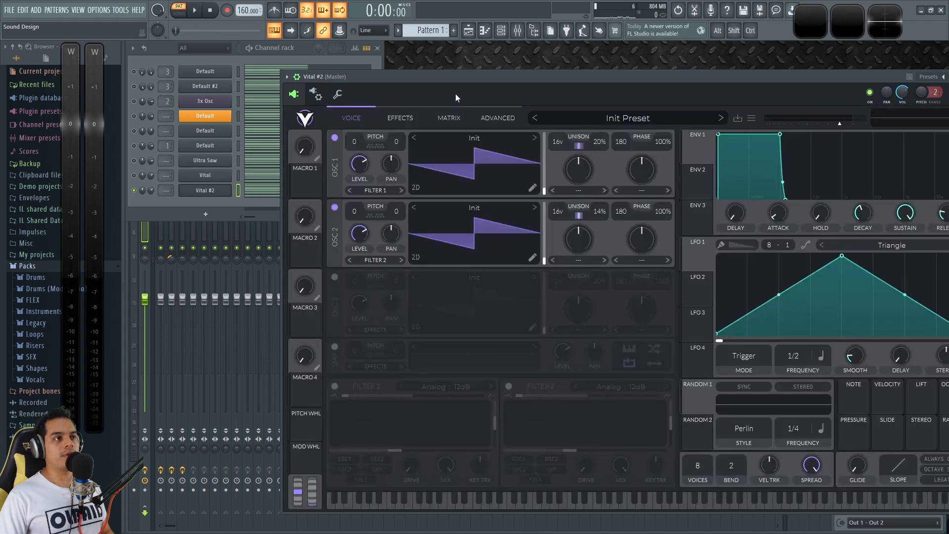
{"action": "left_click_drag", "start_coordinate": [455, 73], "coordinate": [378, 58]}
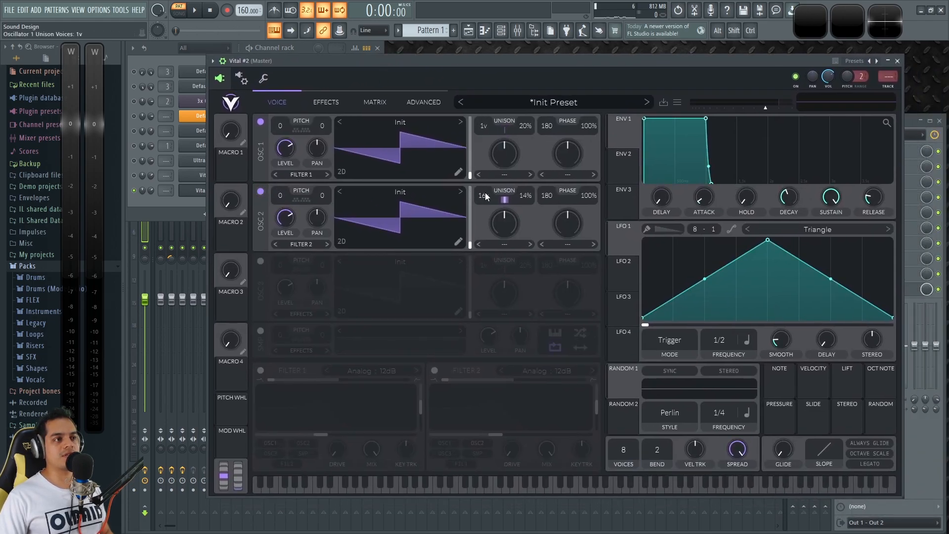
Reduce both oscillators' unison to 1 voice in the Vital clone, disable oscillator 2 and play test notes
{"action": "left_click", "coordinate": [260, 191]}
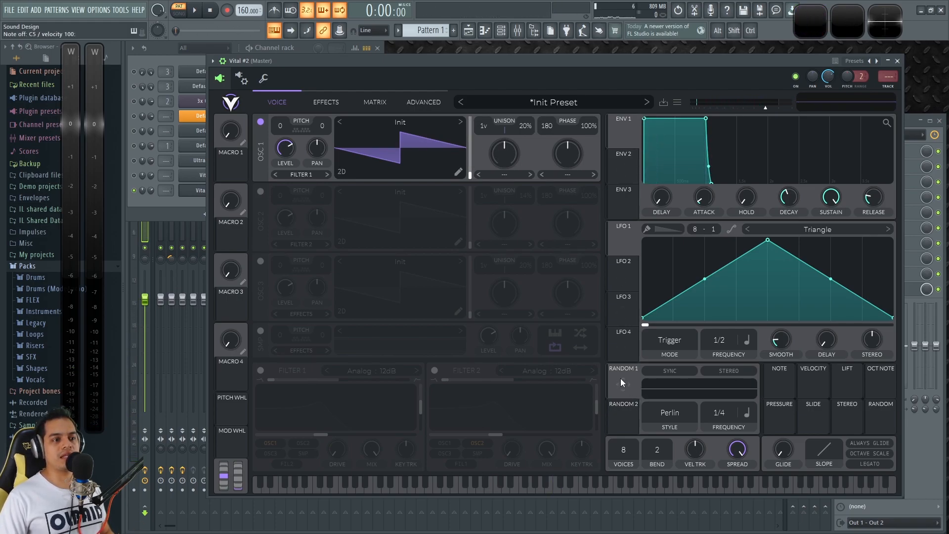
{"action": "key", "text": "q"}
{"action": "key", "text": "z"}
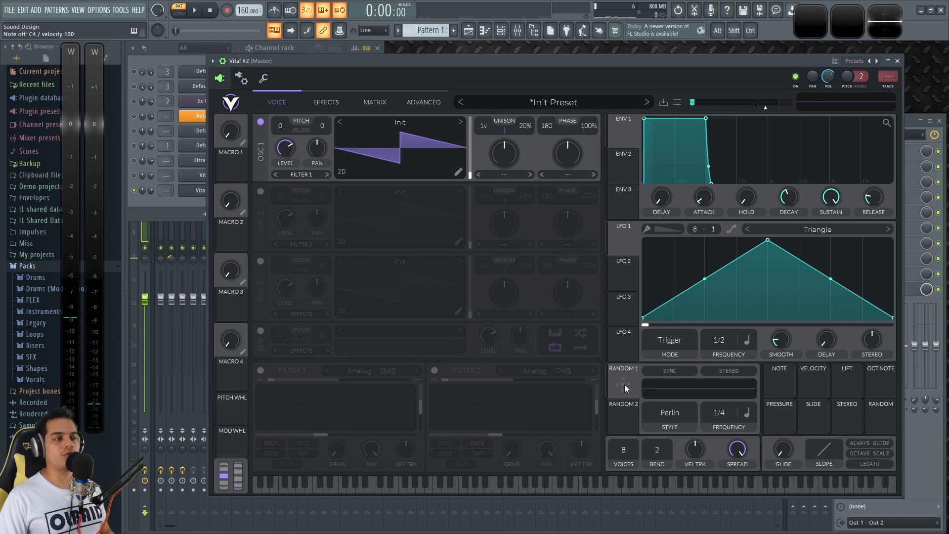
Assign Random 1 to oscillator 1's fine pitch as a bipolar modulation and play a test note
{"action": "left_click_drag", "start_coordinate": [627, 384], "coordinate": [327, 140]}
{"action": "right_click", "coordinate": [324, 143]}
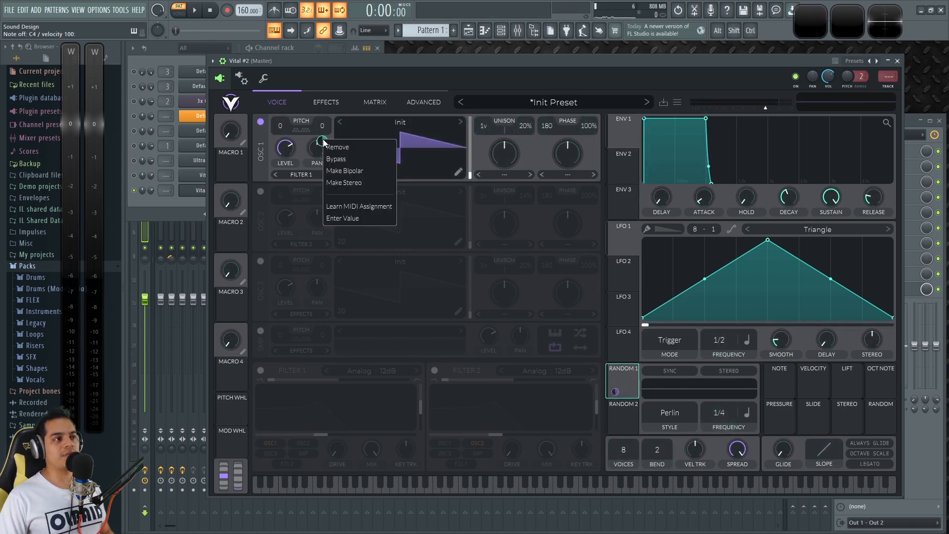
{"action": "left_click", "coordinate": [359, 166]}
{"action": "key", "text": "q"}
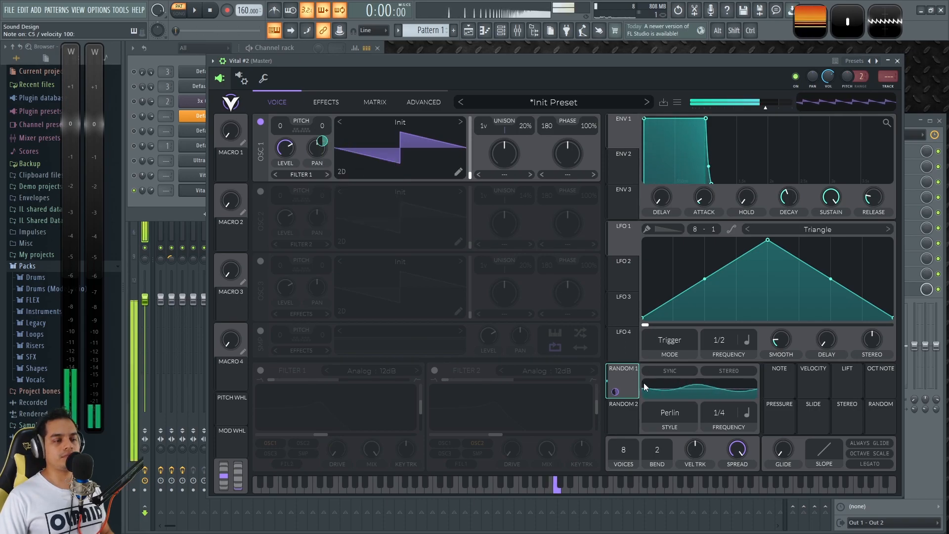
Switch Random 1's frequency to seconds at 0.017 secs and adjust its modulation amount on oscillator 1's fine pitch
{"action": "left_click", "coordinate": [746, 411]}
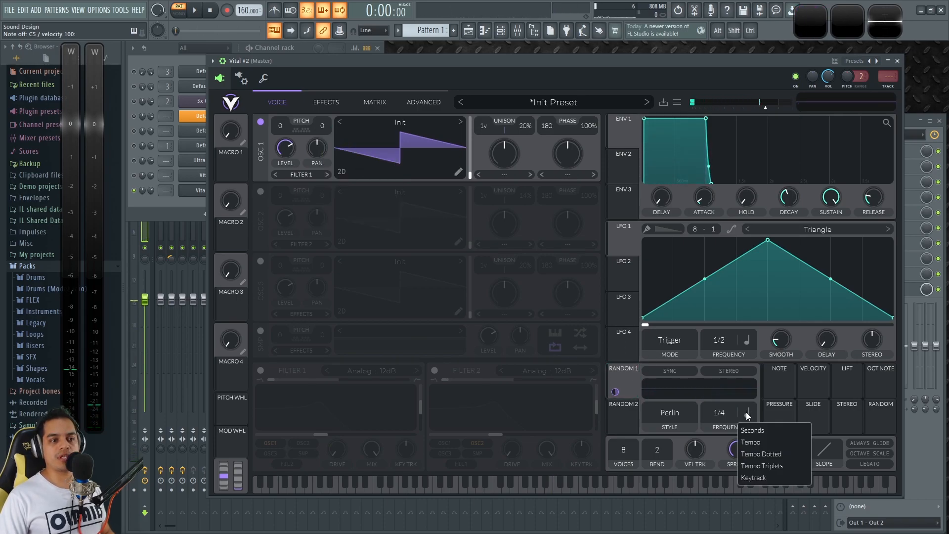
{"action": "left_click", "coordinate": [765, 430]}
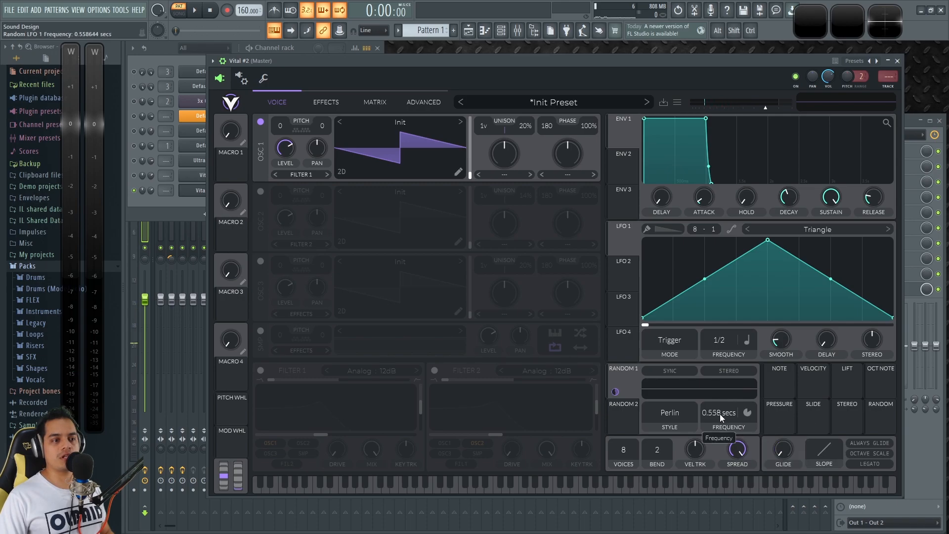
{"action": "left_click_drag", "start_coordinate": [715, 412], "coordinate": [717, 364]}
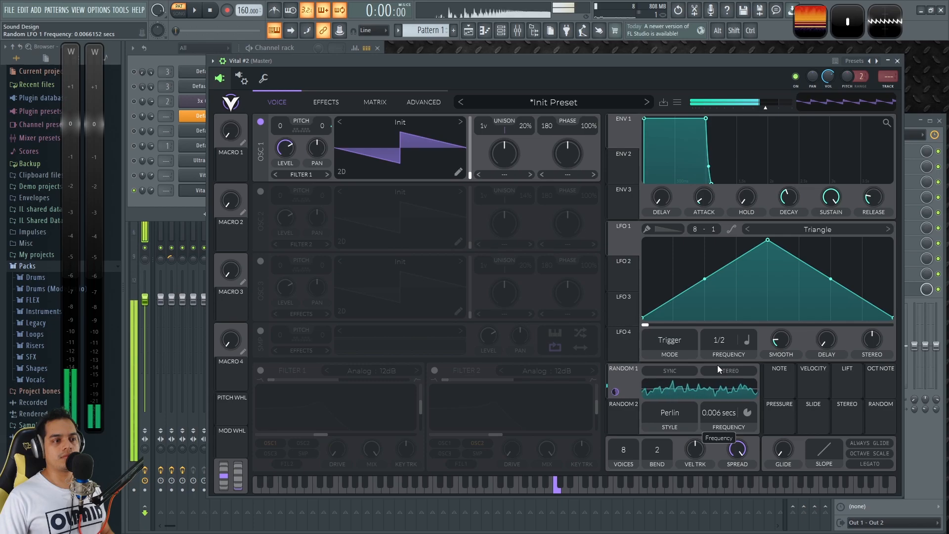
{"action": "left_click_drag", "start_coordinate": [323, 142], "coordinate": [323, 123]}
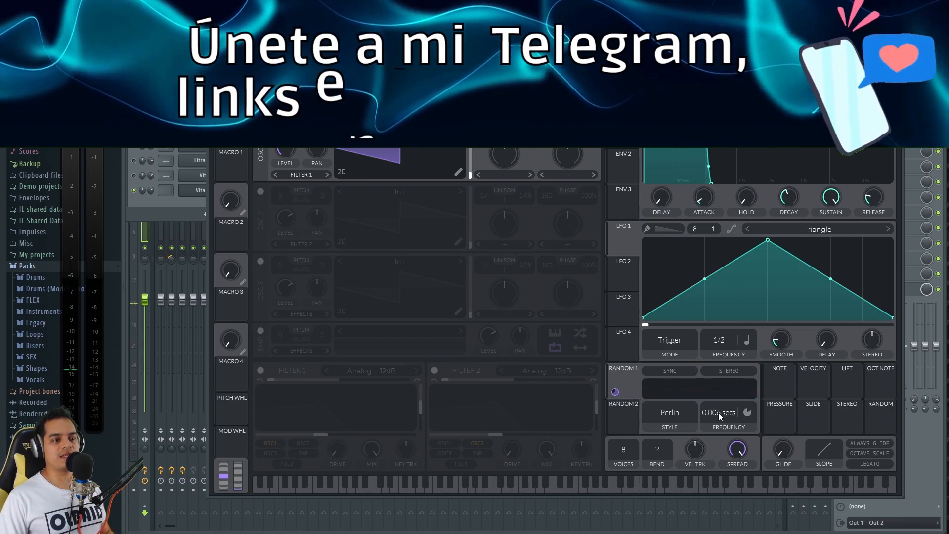
{"action": "left_click_drag", "start_coordinate": [719, 414], "coordinate": [719, 423]}
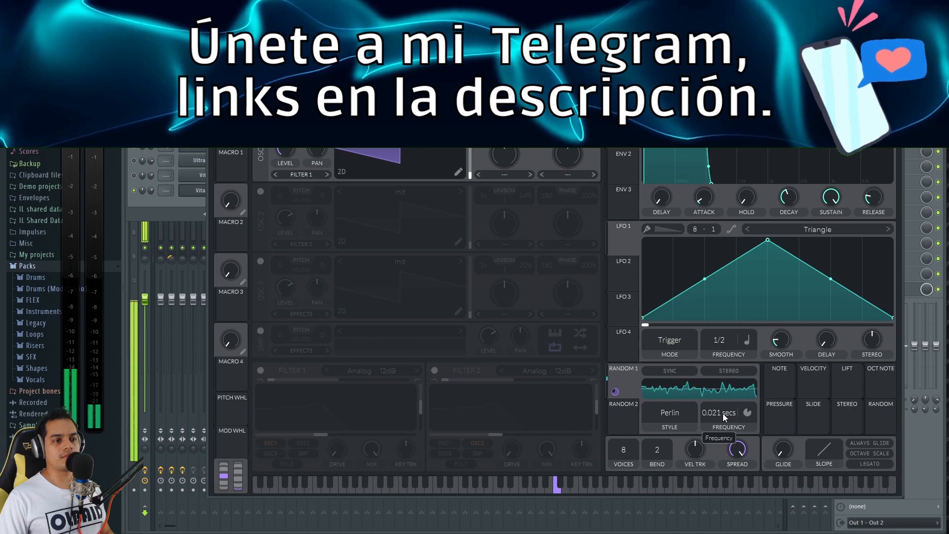
{"action": "left_click_drag", "start_coordinate": [723, 413], "coordinate": [722, 407]}
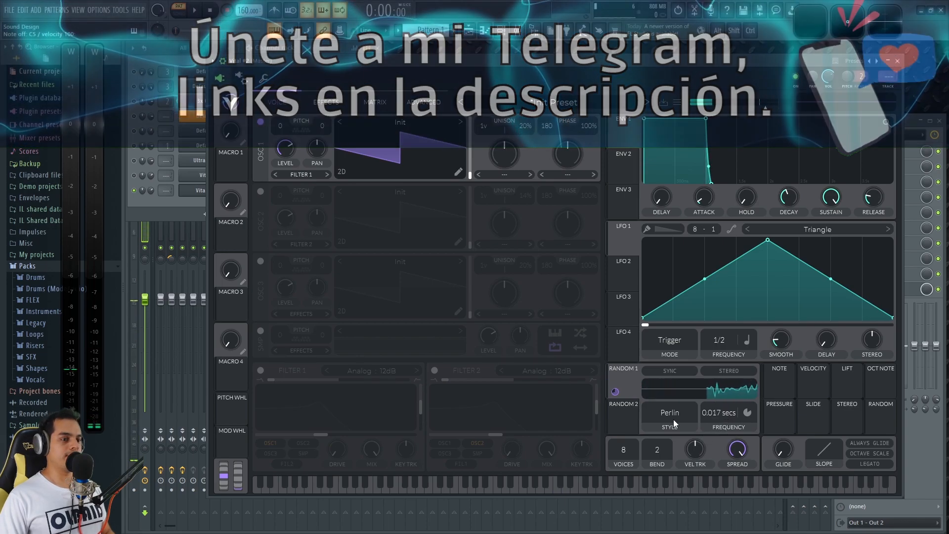
Set Random 1's style to Sample & Hold and play a test note
{"action": "left_click", "coordinate": [679, 412]}
{"action": "left_click", "coordinate": [660, 450]}
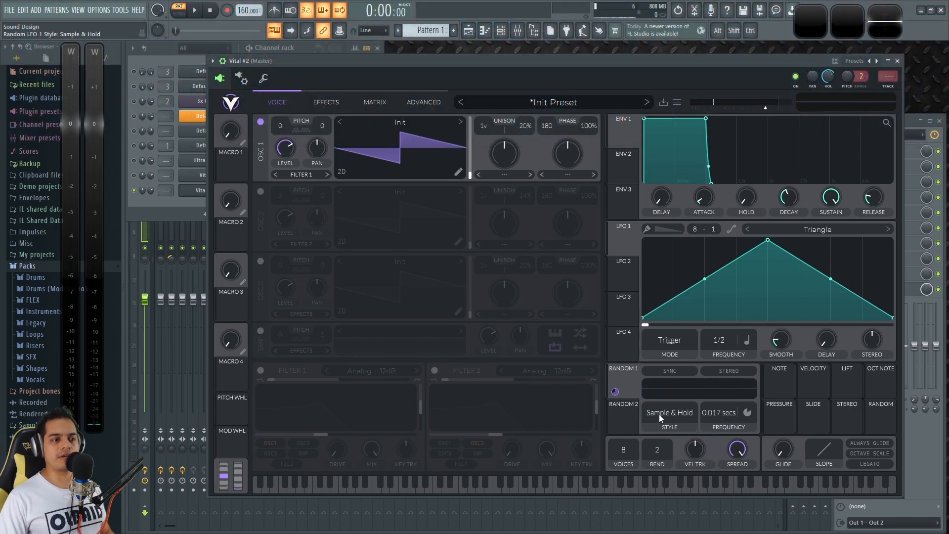
{"action": "key", "text": "q"}
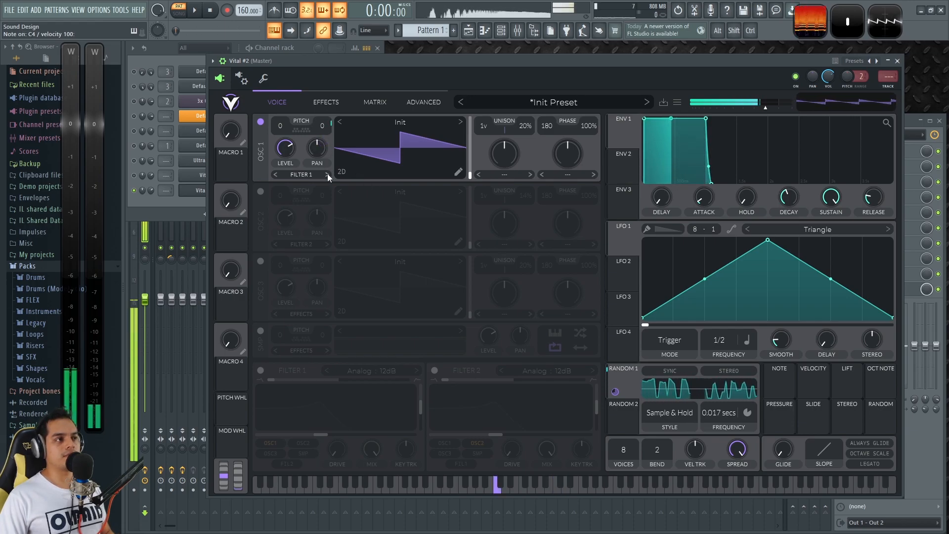
Set Random 1's frequency to 0.003 secs and audition the pitch variation with test notes in different octaves
{"action": "left_click", "coordinate": [747, 413]}
{"action": "mouse_move", "coordinate": [716, 411]}
{"action": "left_mouse_down"}
{"action": "mouse_move", "coordinate": [720, 418]}
{"action": "mouse_move", "coordinate": [725, 401]}
{"action": "left_mouse_up"}
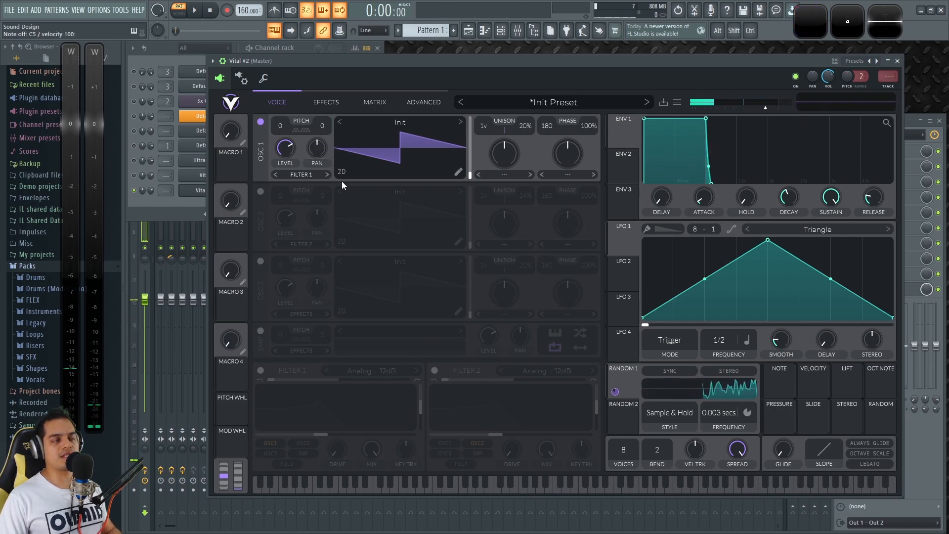
{"action": "key", "text": "q"}
{"action": "key", "text": "z"}
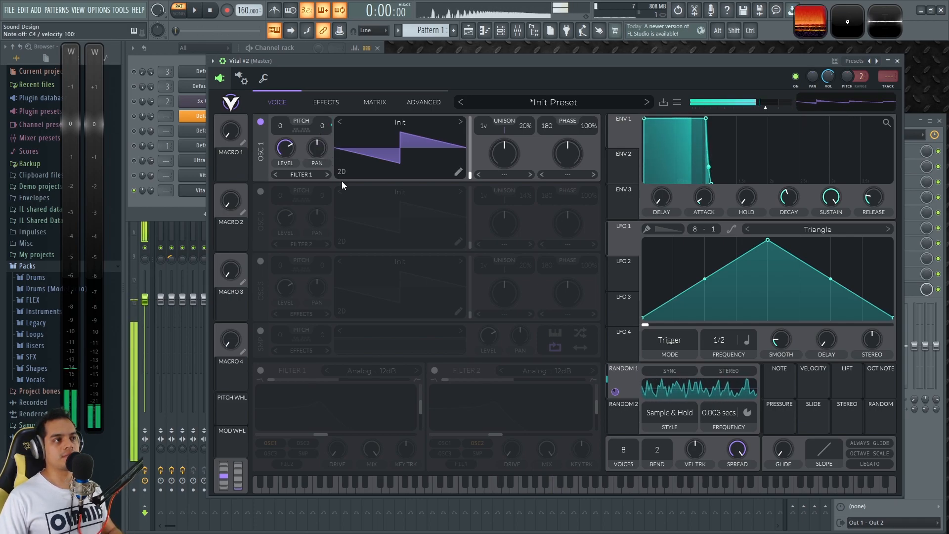
{"action": "key", "text": "w"}
{"action": "key", "text": "q"}
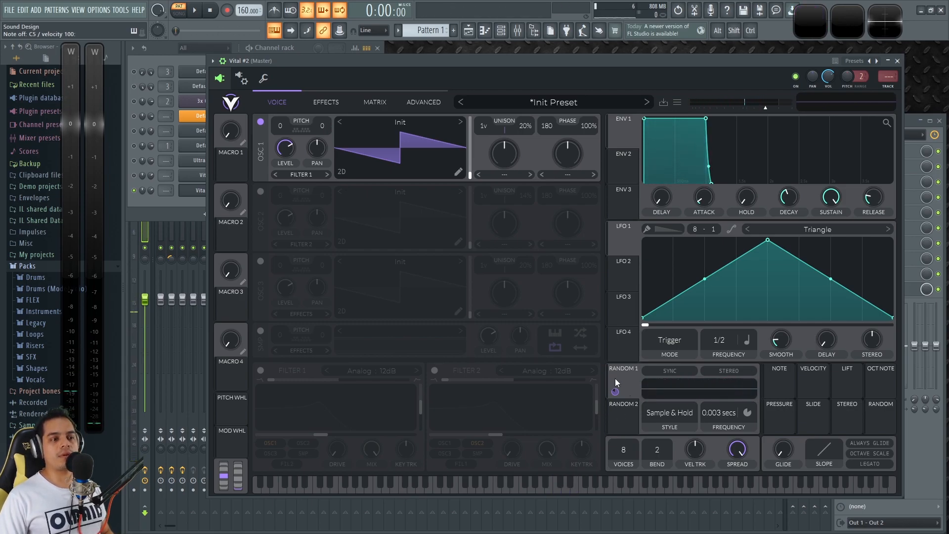
Set Random 2's style to Sample & Hold
{"action": "left_click", "coordinate": [624, 415]}
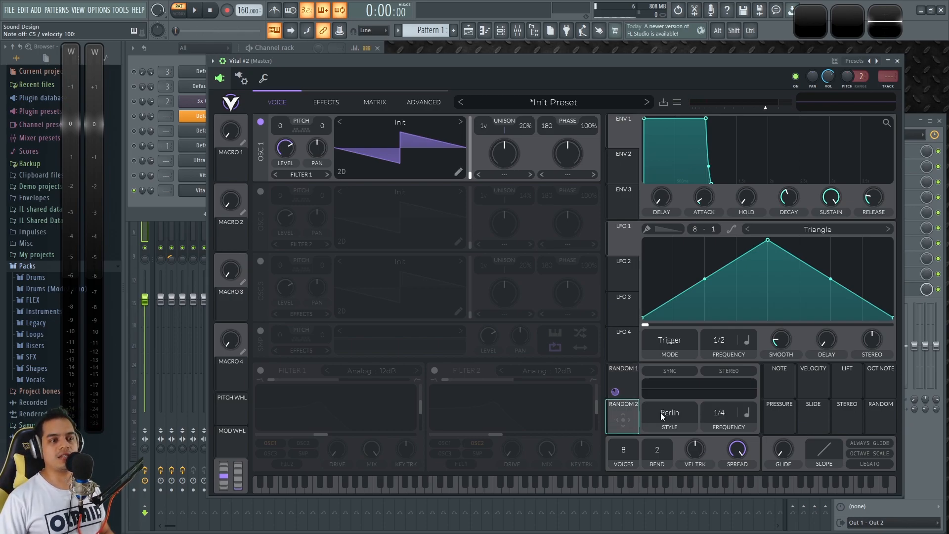
{"action": "left_click", "coordinate": [676, 413]}
{"action": "left_click", "coordinate": [684, 451]}
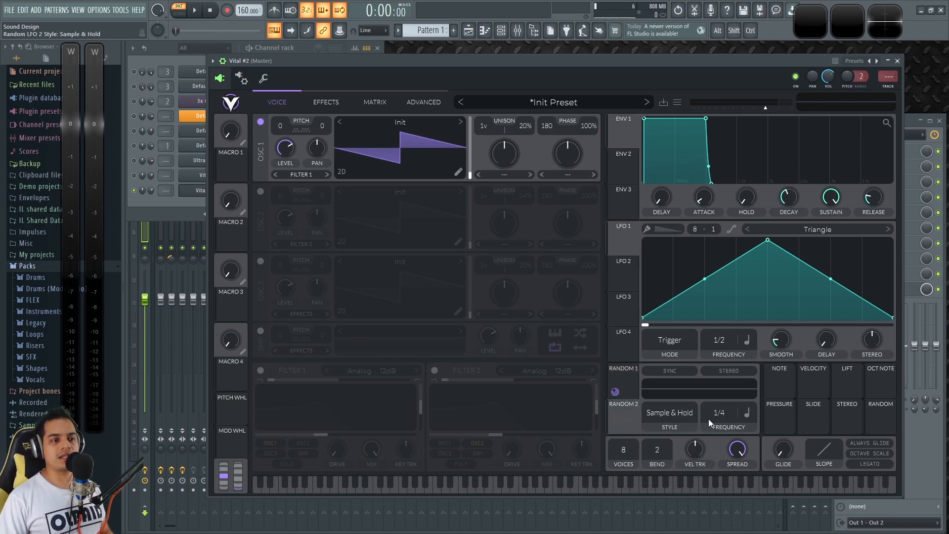
Isolate oscillator 2, assign Random 2 to its fine pitch as a bipolar modulation, and play a test note
{"action": "left_click", "coordinate": [260, 191]}
{"action": "left_click", "coordinate": [260, 122]}
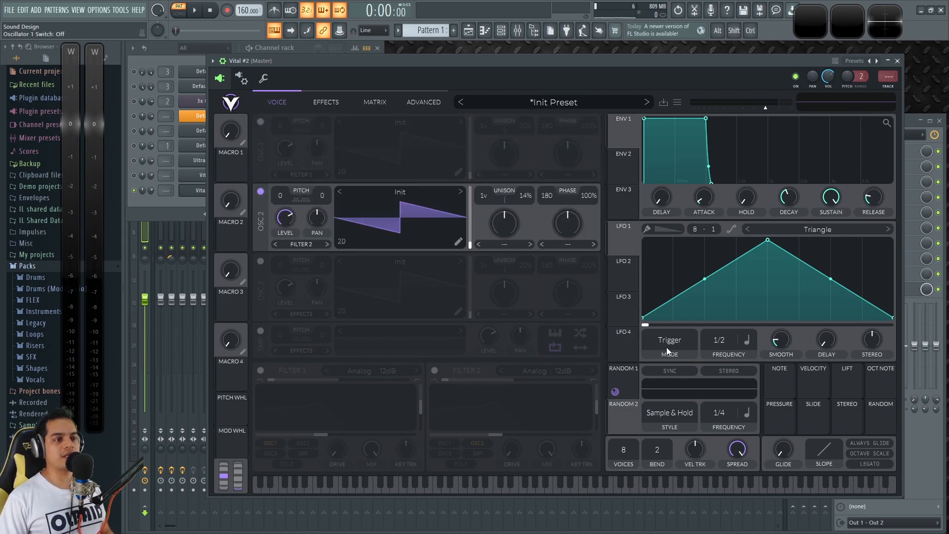
{"action": "left_click_drag", "start_coordinate": [612, 411], "coordinate": [317, 217]}
{"action": "right_click", "coordinate": [323, 212]}
{"action": "left_click", "coordinate": [365, 241]}
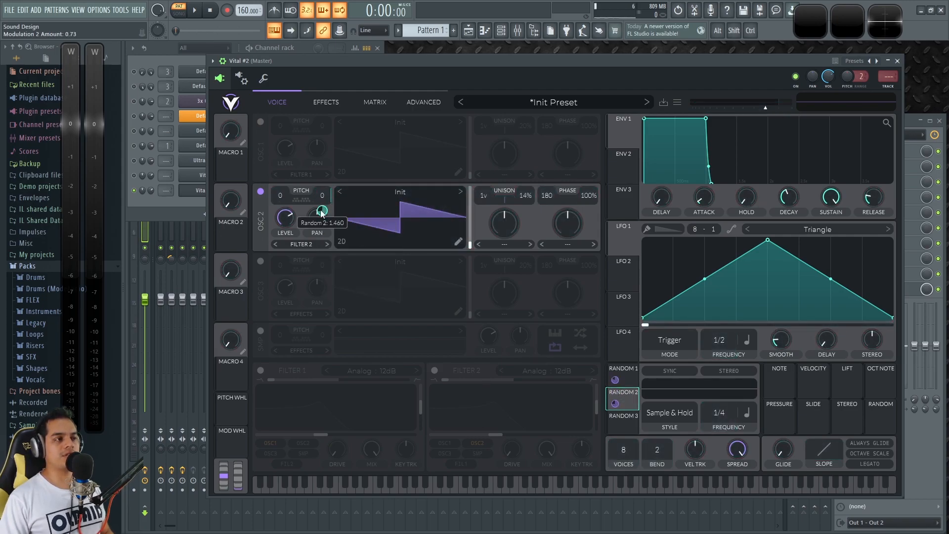
{"action": "key", "text": "z"}
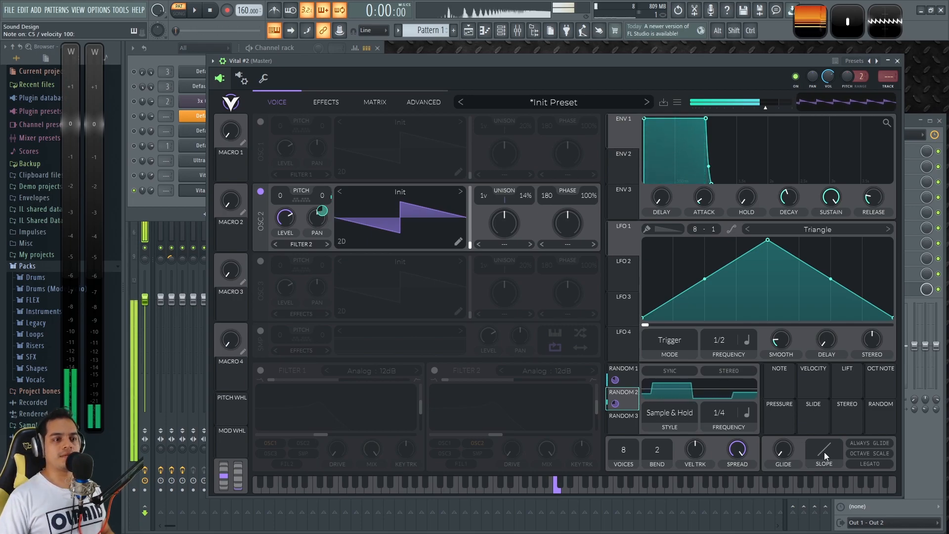
Switch Random 2's frequency from tempo sync to seconds and set it to 0.001 secs
{"action": "scroll", "coordinate": [723, 414], "scroll_direction": "up", "scroll_amount": 1}
{"action": "scroll", "coordinate": [723, 414], "scroll_direction": "up", "scroll_amount": 5}
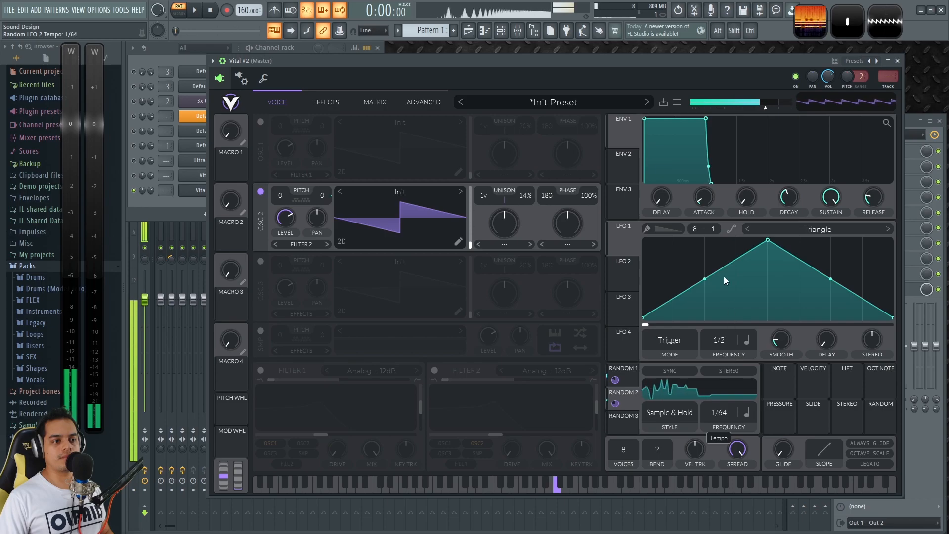
{"action": "left_click", "coordinate": [747, 414]}
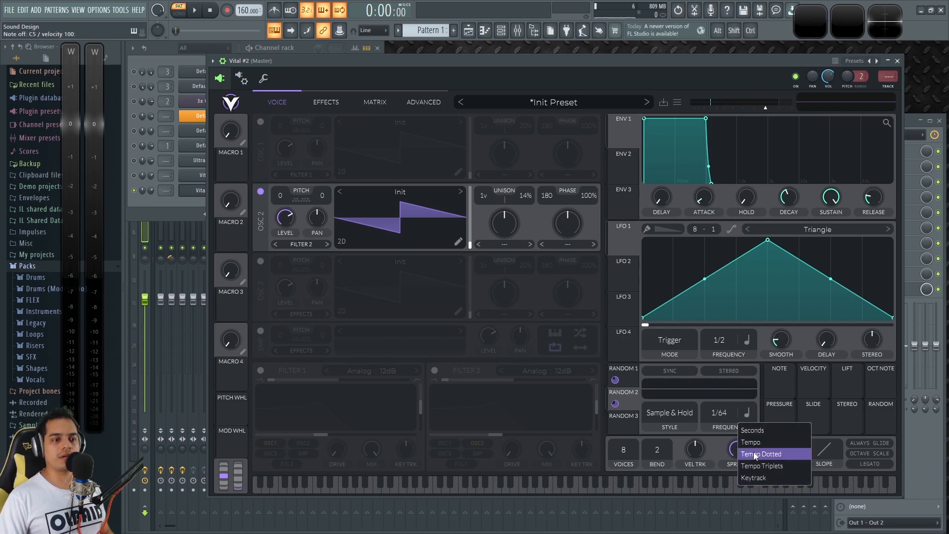
{"action": "left_click", "coordinate": [755, 430]}
{"action": "left_click_drag", "start_coordinate": [716, 422], "coordinate": [718, 455]}
{"action": "left_click_drag", "start_coordinate": [722, 387], "coordinate": [729, 383]}
Audition oscillator 2 with test notes and raise its Random 2 pitch modulation amount to 1
{"action": "key", "text": "q"}
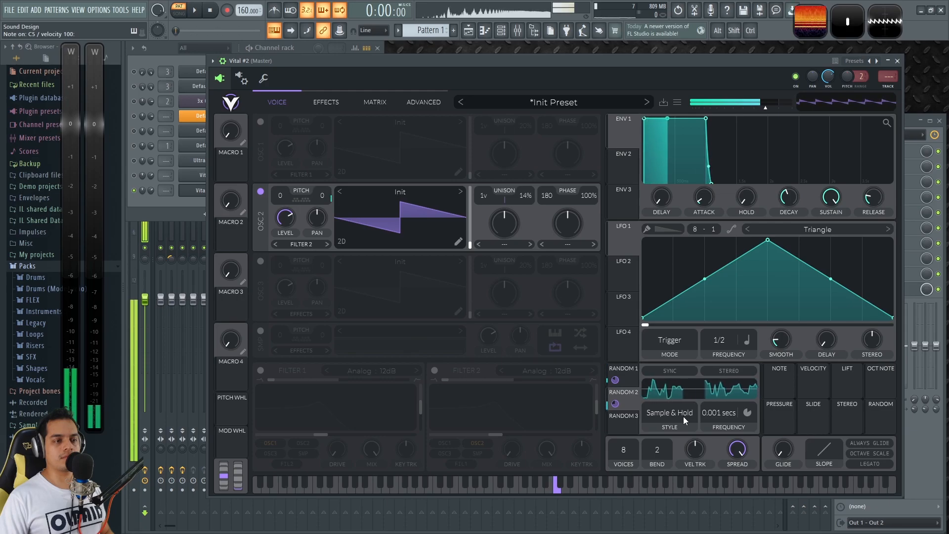
{"action": "key", "text": "z"}
{"action": "key", "text": "q"}
{"action": "left_click_drag", "start_coordinate": [614, 403], "coordinate": [322, 211]}
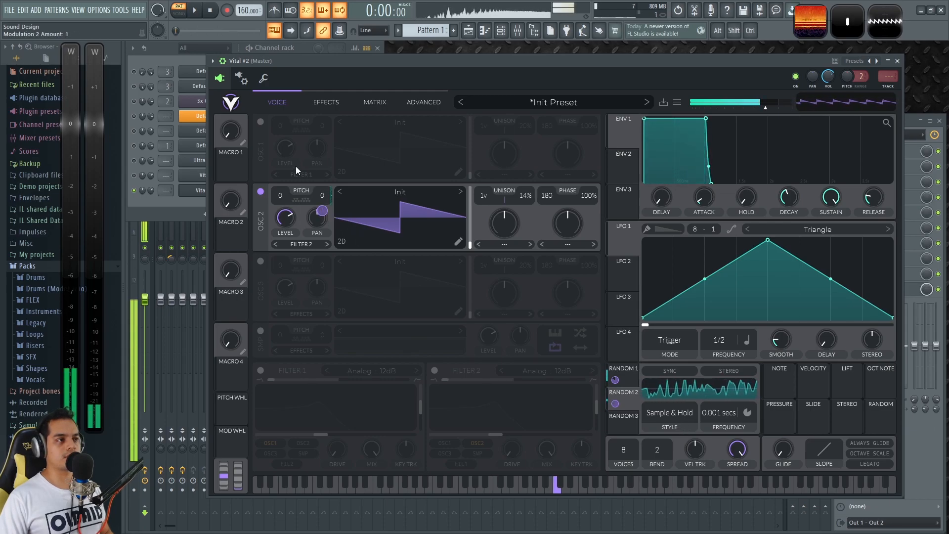
Turn oscillator 1 on, pan it hard left and oscillator 2 hard right, and inspect a test note in the enlarged Wave Candy spectrum
{"action": "left_click", "coordinate": [260, 122]}
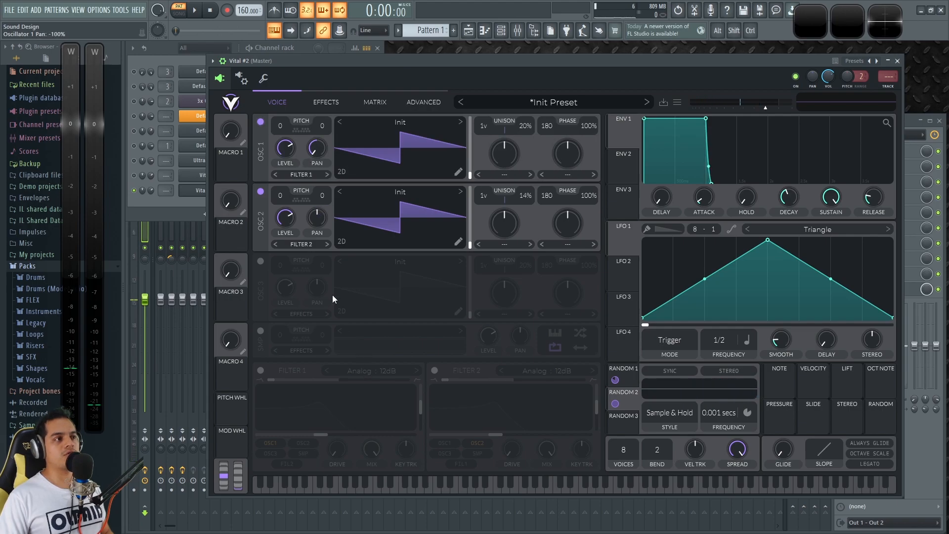
{"action": "key", "text": "q"}
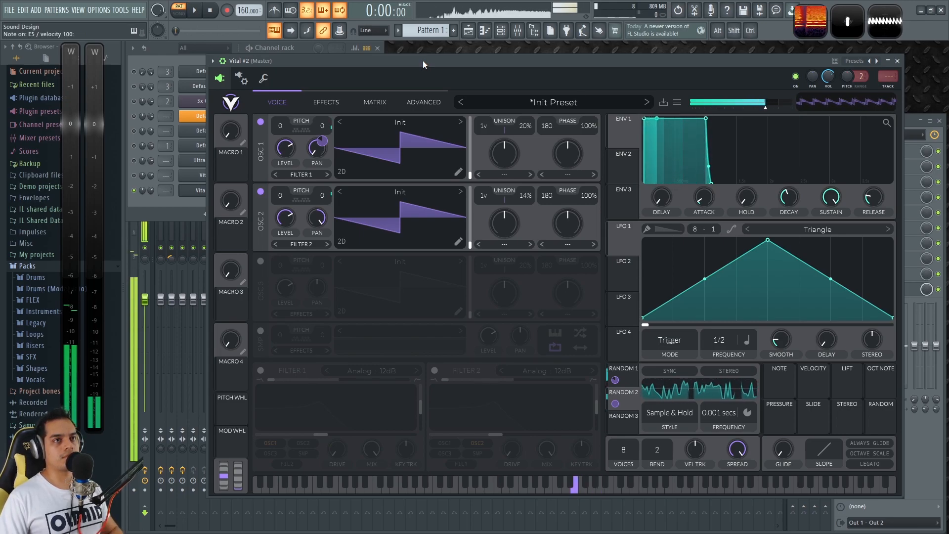
{"action": "left_click", "coordinate": [885, 21]}
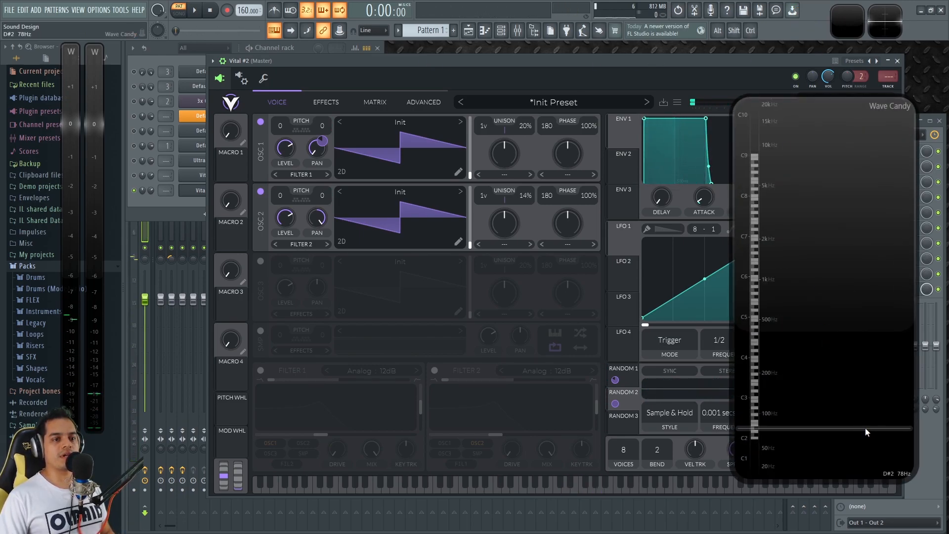
{"action": "key", "text": "q"}
{"action": "left_click", "coordinate": [875, 292]}
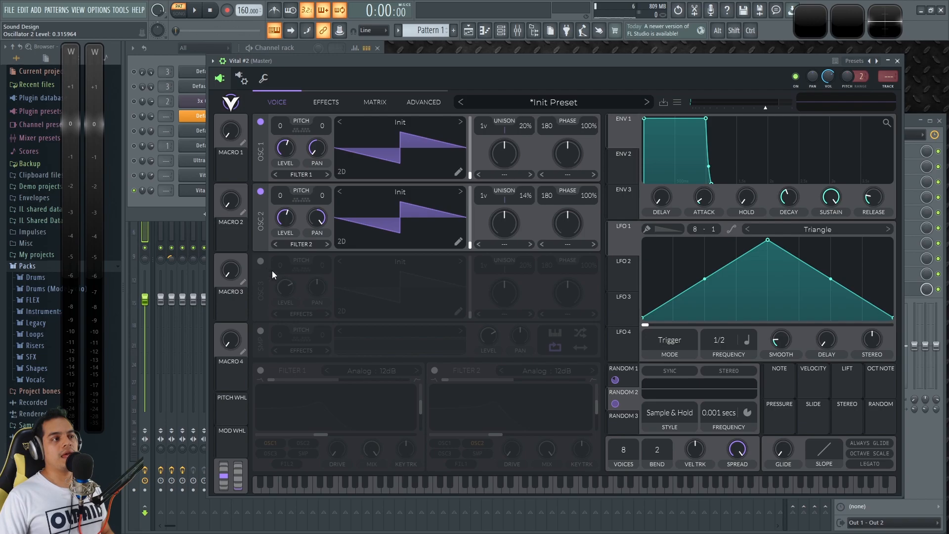
Turn on oscillator 3, transpose it to -12, and assign Random 1 to its fine pitch as a bipolar modulation
{"action": "left_click", "coordinate": [261, 262]}
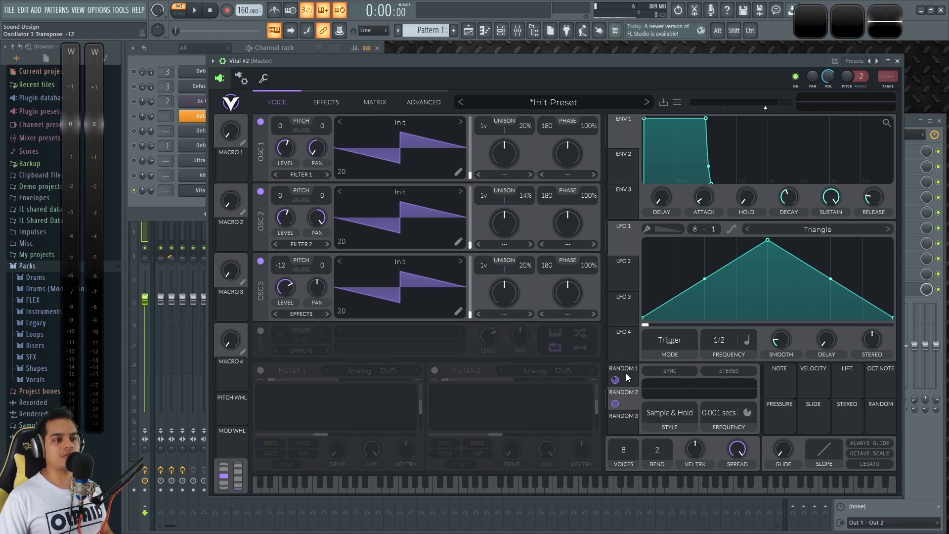
{"action": "left_click_drag", "start_coordinate": [615, 379], "coordinate": [321, 270]}
{"action": "right_click", "coordinate": [321, 281]}
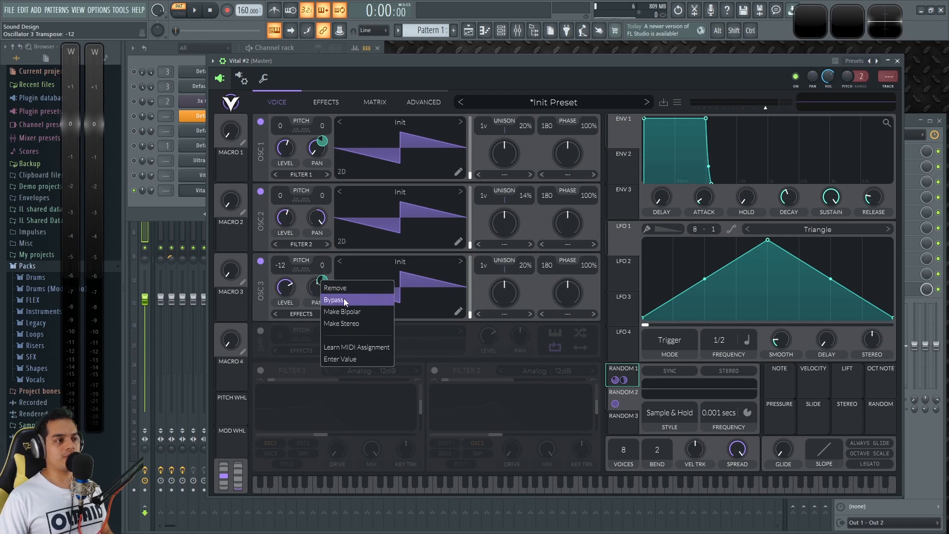
{"action": "left_click", "coordinate": [349, 310]}
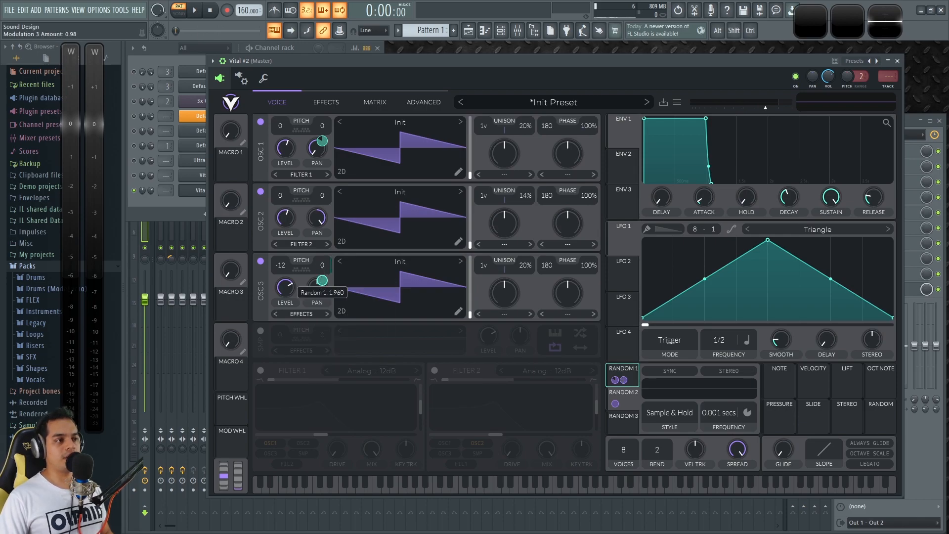
Assign Random 2 to oscillator 3's fine pitch as a bipolar modulation and lower that oscillator's level
{"action": "left_click_drag", "start_coordinate": [615, 403], "coordinate": [326, 282]}
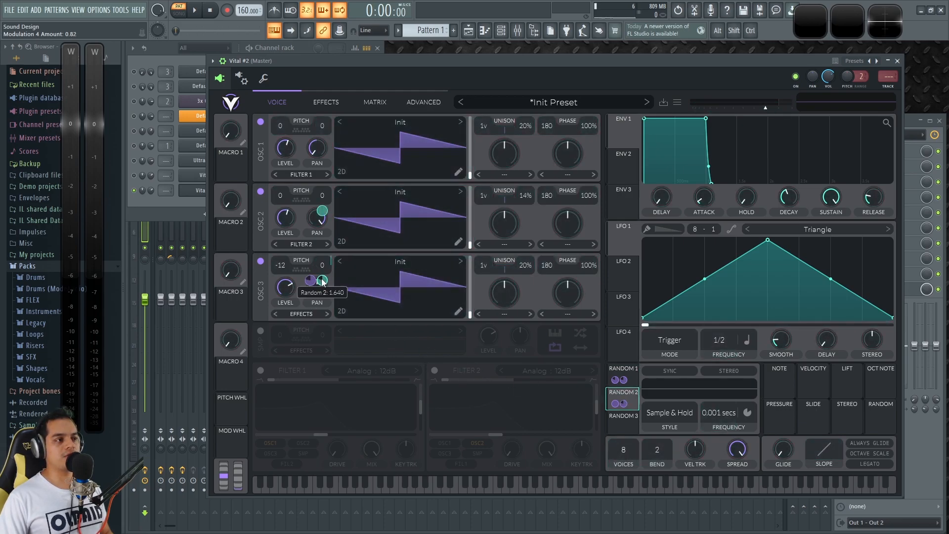
{"action": "right_click", "coordinate": [322, 281]}
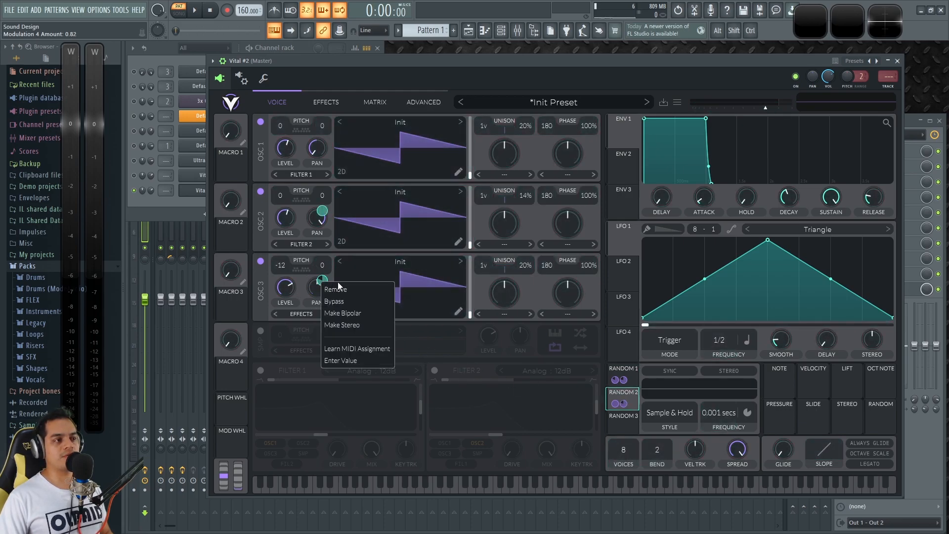
{"action": "left_click", "coordinate": [360, 310]}
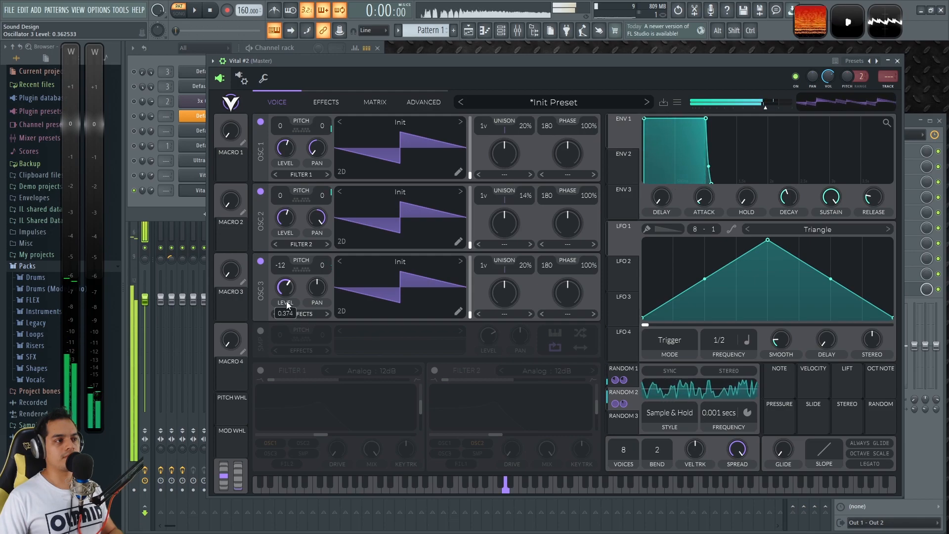
{"action": "left_click_drag", "start_coordinate": [285, 291], "coordinate": [295, 319]}
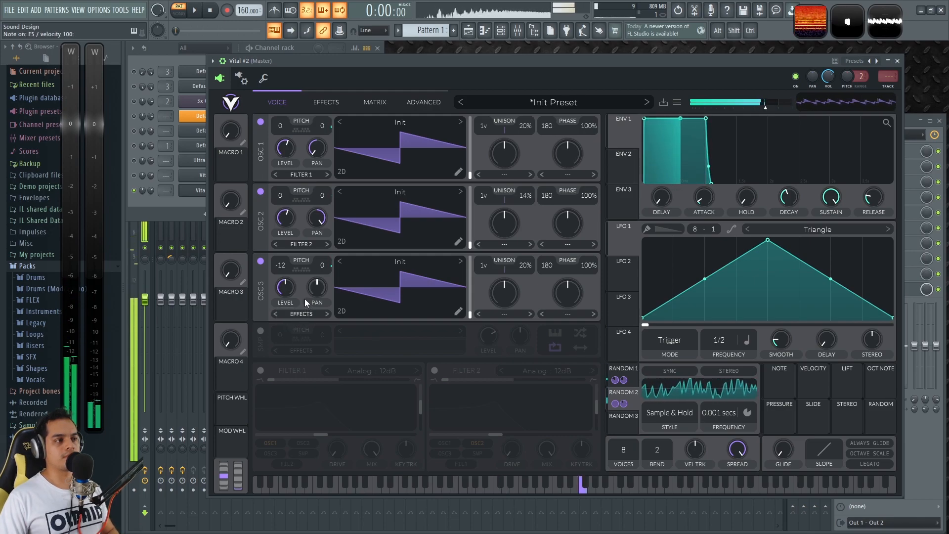
Play the chord pattern through Vital #2 and set the global voice transpose to 12 semitones
{"action": "left_click_drag", "start_coordinate": [343, 61], "coordinate": [426, 130]}
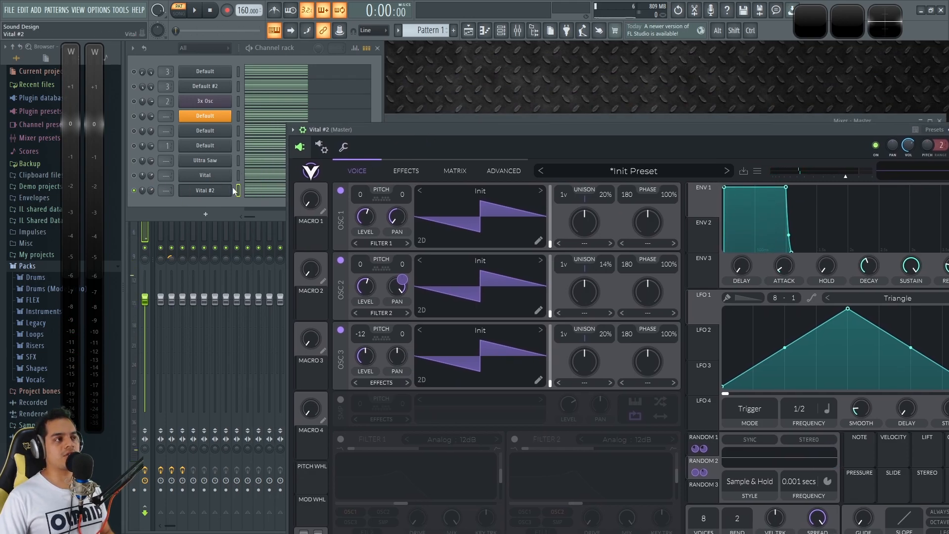
{"action": "key", "text": "space"}
{"action": "left_click_drag", "start_coordinate": [434, 131], "coordinate": [423, 121]}
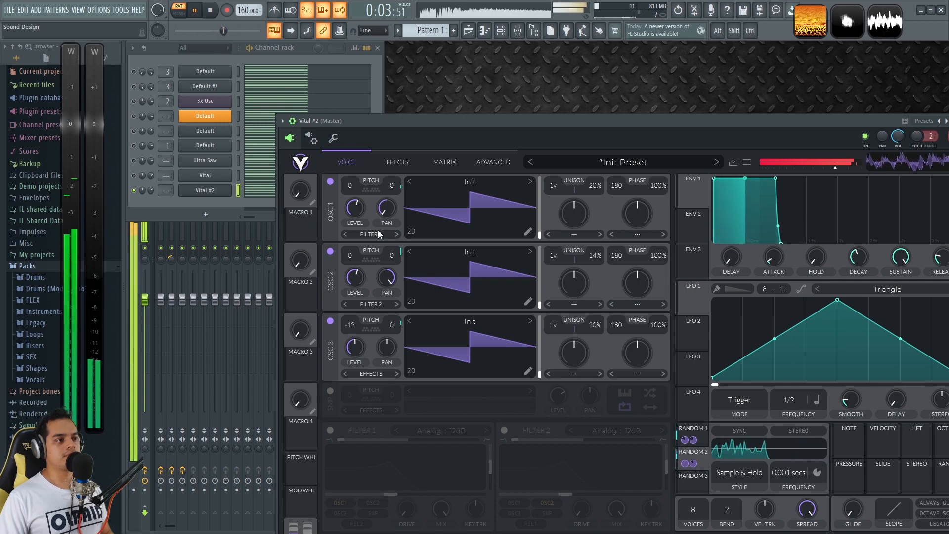
{"action": "left_click_drag", "start_coordinate": [444, 118], "coordinate": [342, 45]}
{"action": "left_click", "coordinate": [391, 88]}
{"action": "key", "text": "space"}
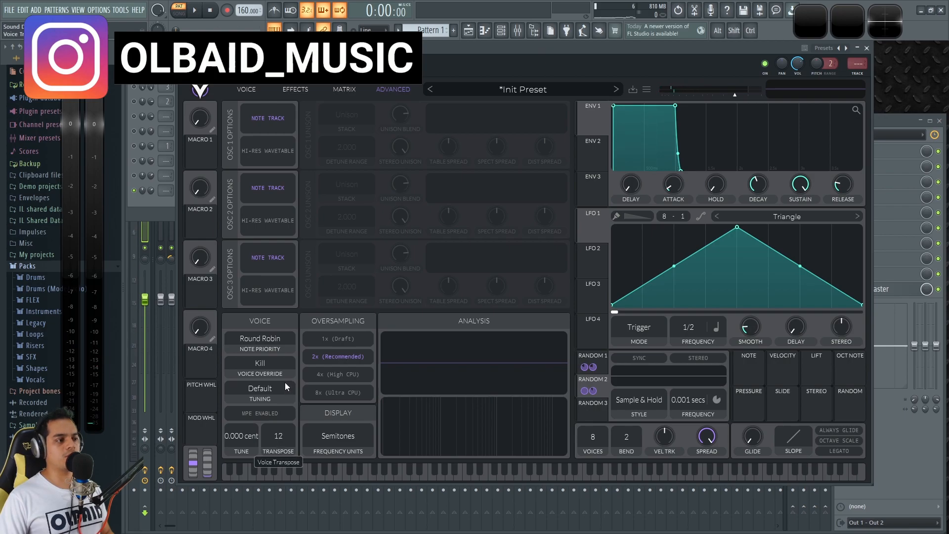
Replay the chord pattern, readjust the voice transpose to 12 by ear, and return to the oscillator page
{"action": "key", "text": "space"}
{"action": "left_click", "coordinate": [251, 90]}
{"action": "left_click_drag", "start_coordinate": [354, 63], "coordinate": [375, 53]}
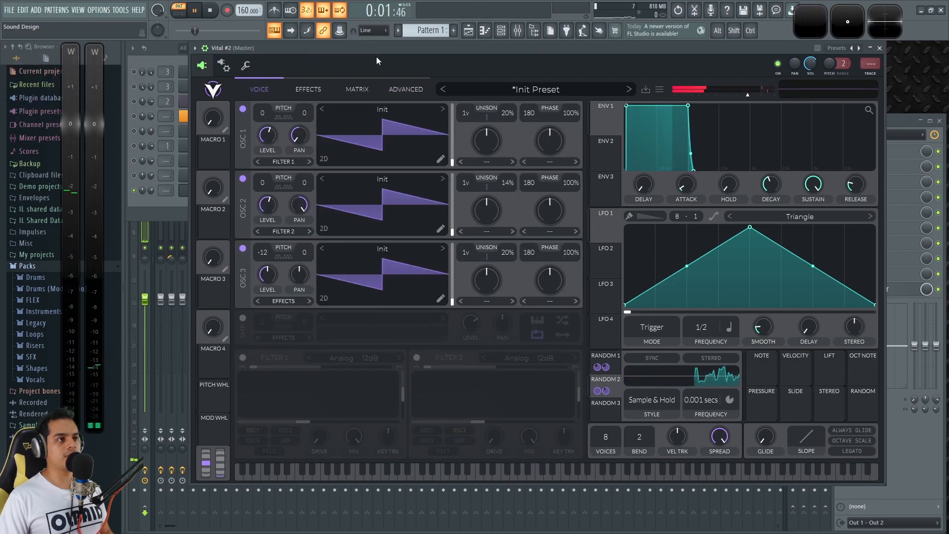
{"action": "left_click", "coordinate": [390, 89]}
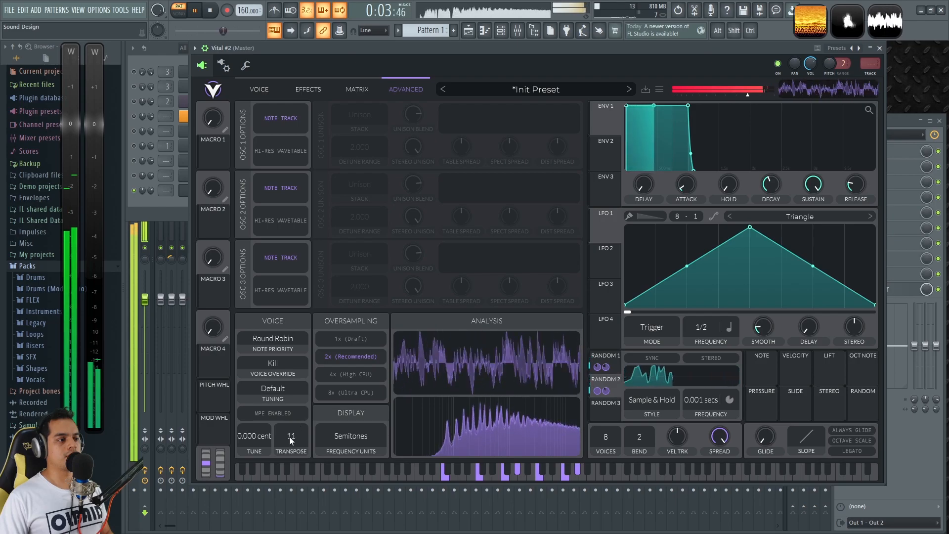
{"action": "left_click_drag", "start_coordinate": [294, 440], "coordinate": [304, 418]}
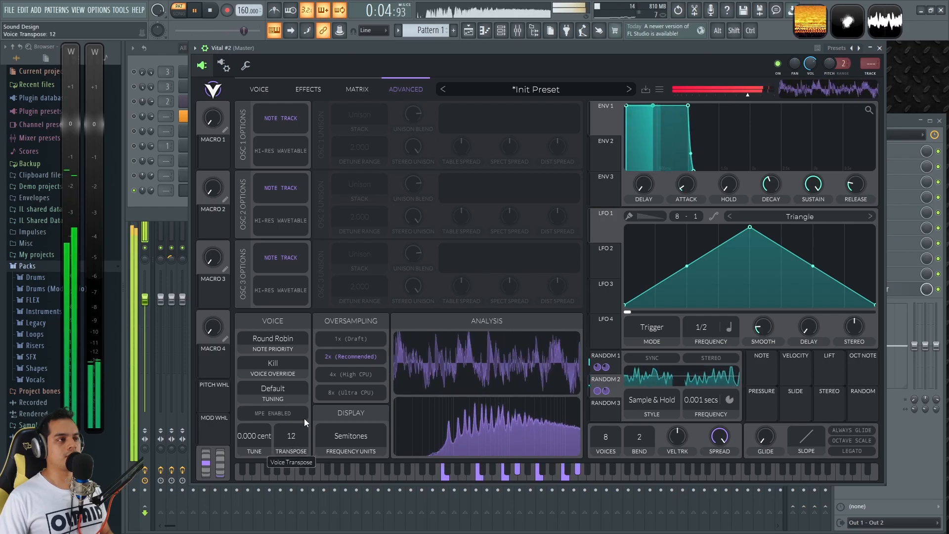
{"action": "left_click", "coordinate": [259, 89]}
{"action": "left_click_drag", "start_coordinate": [412, 49], "coordinate": [473, 79]}
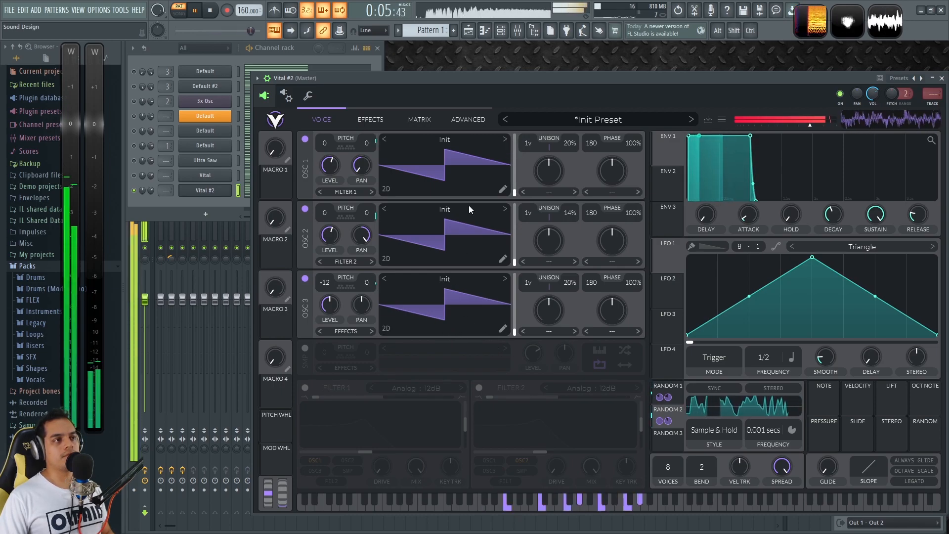
{"action": "key", "text": "space"}
{"action": "left_click_drag", "start_coordinate": [500, 79], "coordinate": [489, 78]}
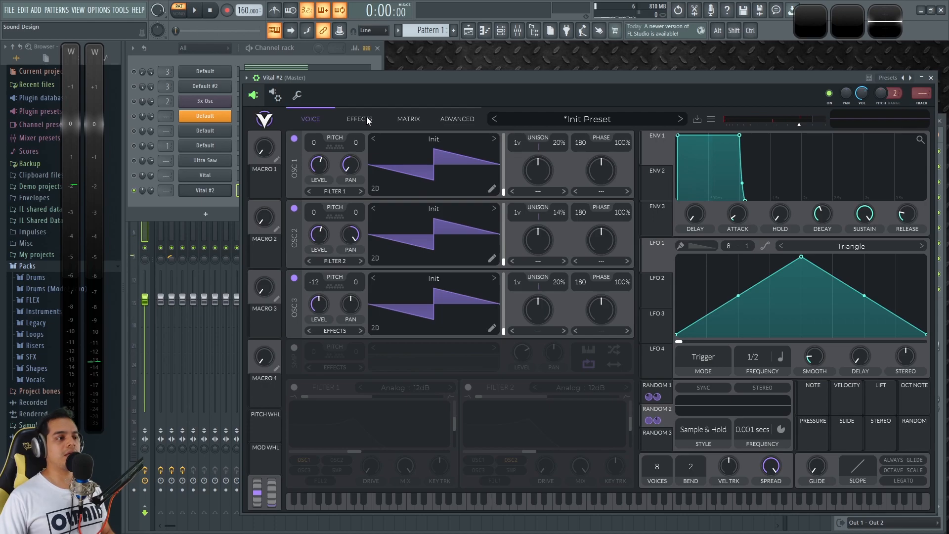
Enable the Soft Clip distortion effect and set its drive to about 1.2 dB while playing a test note
{"action": "left_click", "coordinate": [366, 117]}
{"action": "left_click_drag", "start_coordinate": [418, 80], "coordinate": [439, 71]}
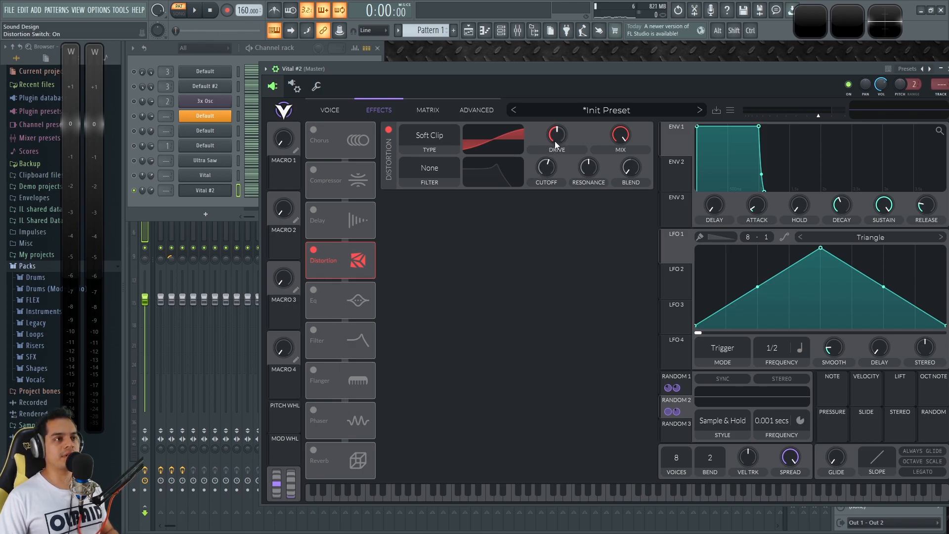
{"action": "left_click_drag", "start_coordinate": [556, 144], "coordinate": [559, 138]}
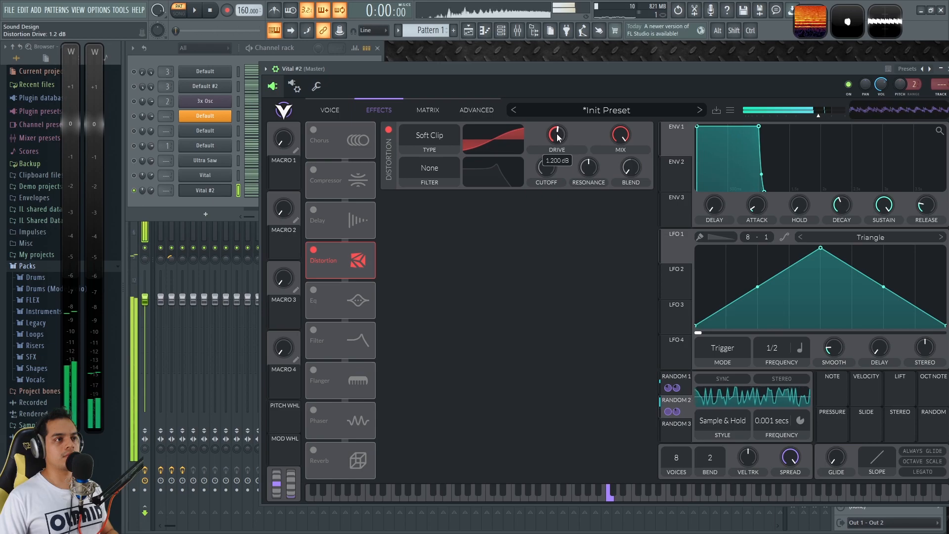
Turn on the sampler, isolate it by disabling oscillators 1, 2 and 3, and lower its level while playing test notes
{"action": "left_click", "coordinate": [327, 110]}
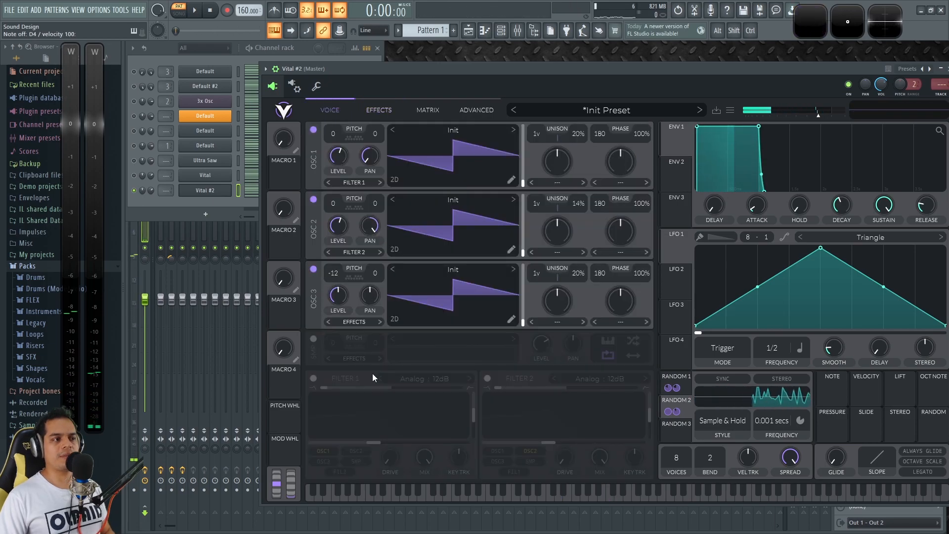
{"action": "left_click", "coordinate": [314, 339]}
{"action": "left_click", "coordinate": [313, 269]}
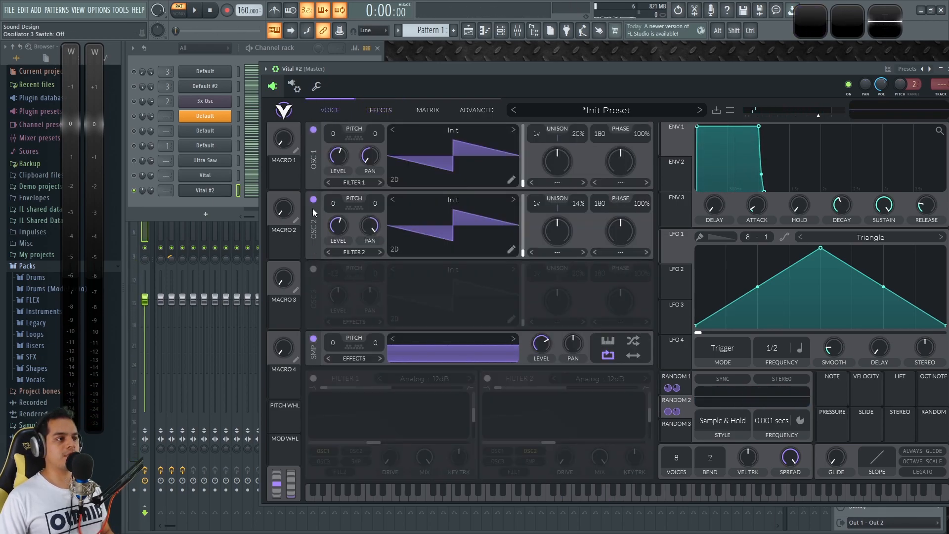
{"action": "left_click", "coordinate": [313, 199]}
{"action": "left_click", "coordinate": [313, 130]}
{"action": "left_click_drag", "start_coordinate": [541, 343], "coordinate": [544, 359]}
{"action": "key", "text": "q"}
{"action": "key", "text": "z"}
Audition the sampler's noise samples, choose Pink Noise, and set its level to about 0.117
{"action": "left_click", "coordinate": [514, 340]}
{"action": "left_click", "coordinate": [514, 340]}
{"action": "key", "text": "q"}
{"action": "left_click", "coordinate": [514, 339]}
{"action": "left_click", "coordinate": [514, 339]}
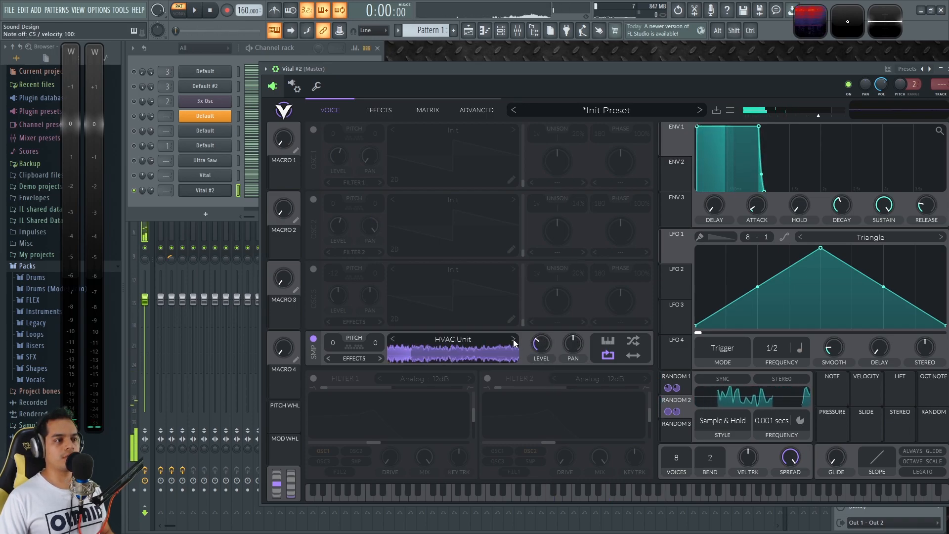
{"action": "left_click", "coordinate": [514, 340]}
{"action": "left_click", "coordinate": [514, 339]}
{"action": "key", "text": "q"}
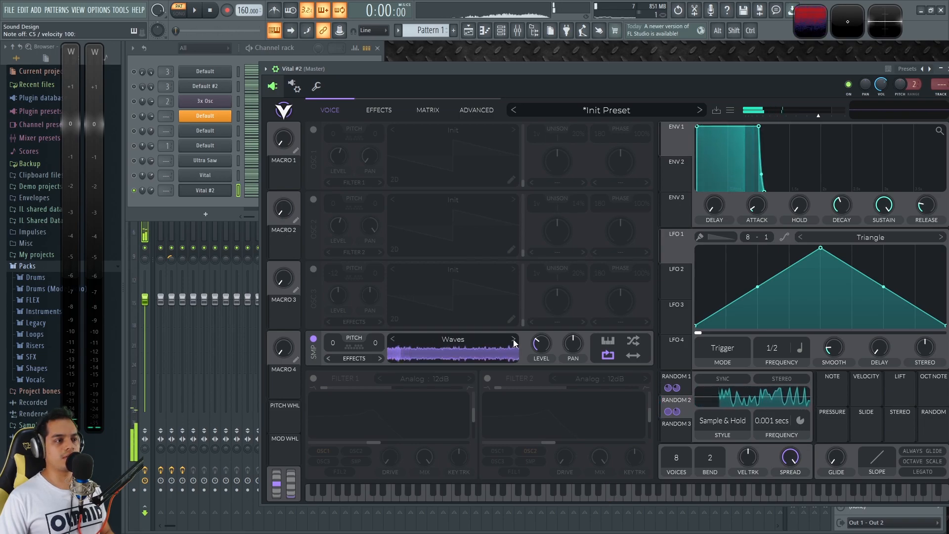
{"action": "key", "text": "q"}
{"action": "left_click", "coordinate": [514, 339]}
{"action": "left_click", "coordinate": [514, 339]}
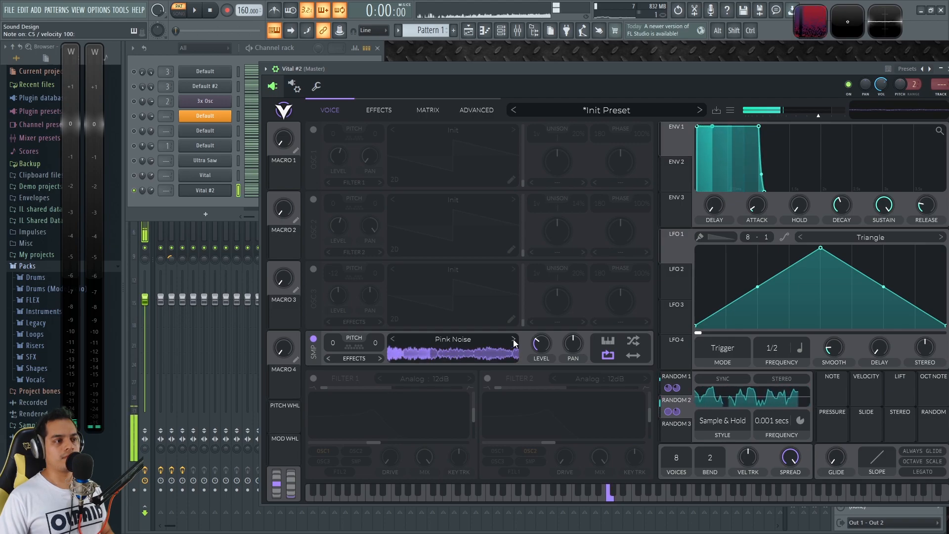
{"action": "left_click_drag", "start_coordinate": [544, 349], "coordinate": [542, 343]}
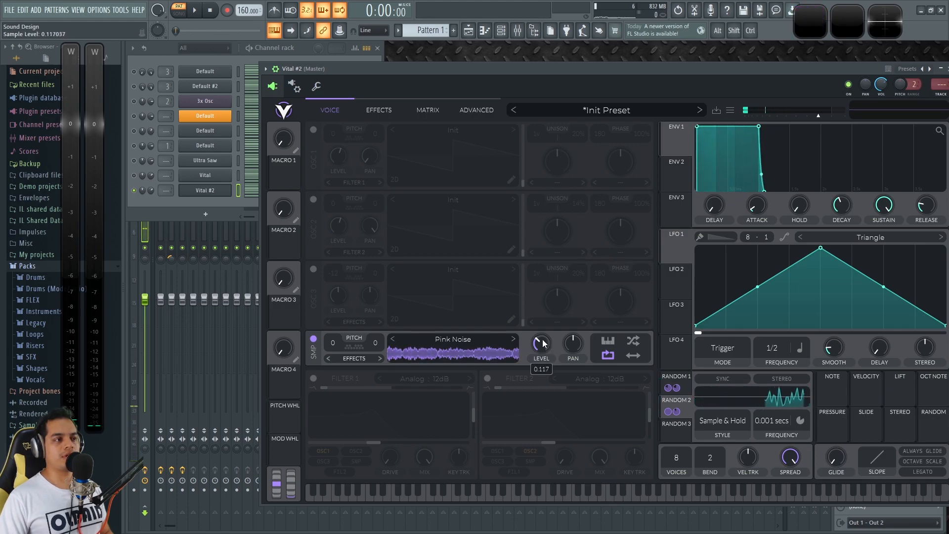
Turn oscillators 1, 2 and 3 back on, set the noise level to about 0.088, and audition the mix with notes and the pattern
{"action": "left_click", "coordinate": [313, 269]}
{"action": "left_click", "coordinate": [313, 199]}
{"action": "left_click", "coordinate": [313, 130]}
{"action": "key", "text": "q"}
{"action": "key", "text": "q"}
{"action": "mouse_move", "coordinate": [544, 346]}
{"action": "left_mouse_down"}
{"action": "mouse_move", "coordinate": [545, 302]}
{"action": "mouse_move", "coordinate": [544, 343]}
{"action": "left_mouse_up"}
{"action": "key", "text": "t"}
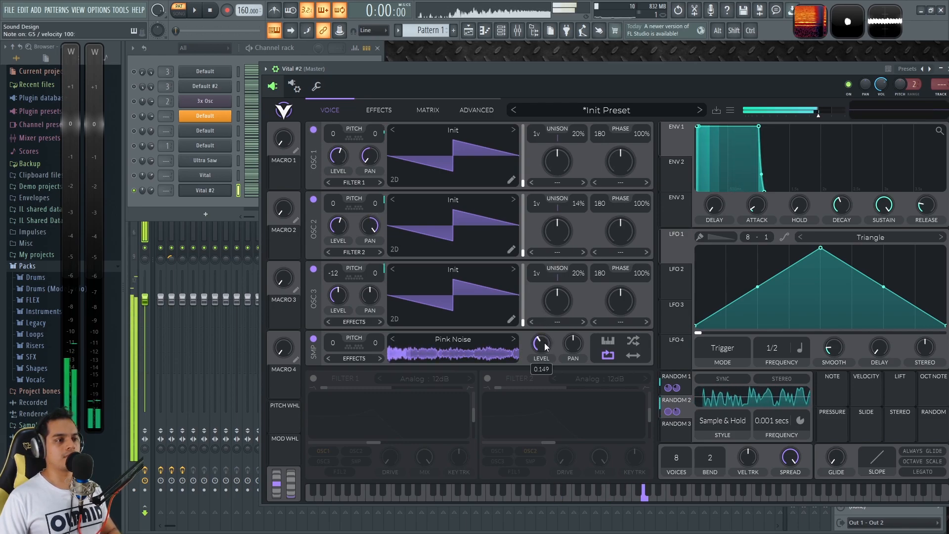
{"action": "key", "text": "space"}
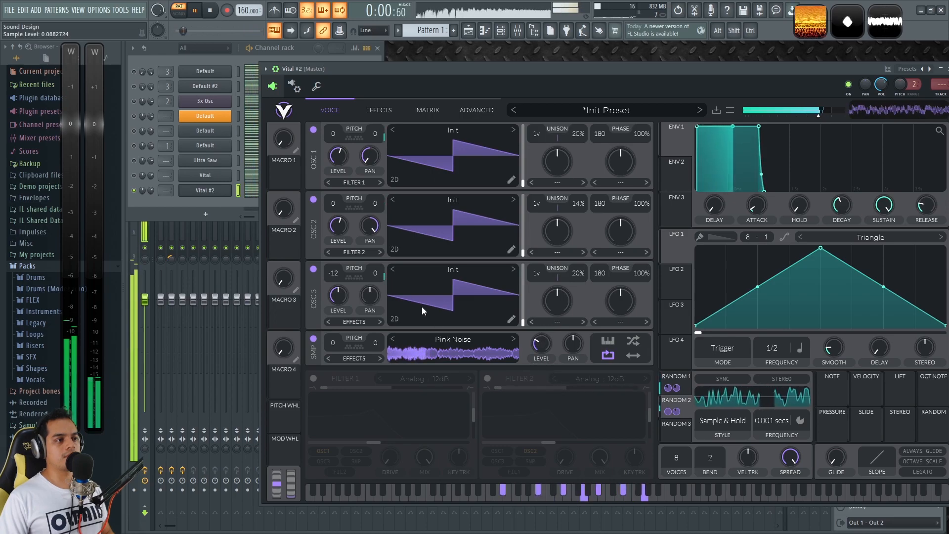
{"action": "key", "text": "space"}
Enable reverb and adjust it during playback, setting the low cutoff to about 25.2 semitones with -6 dB gain
{"action": "left_click", "coordinate": [379, 109]}
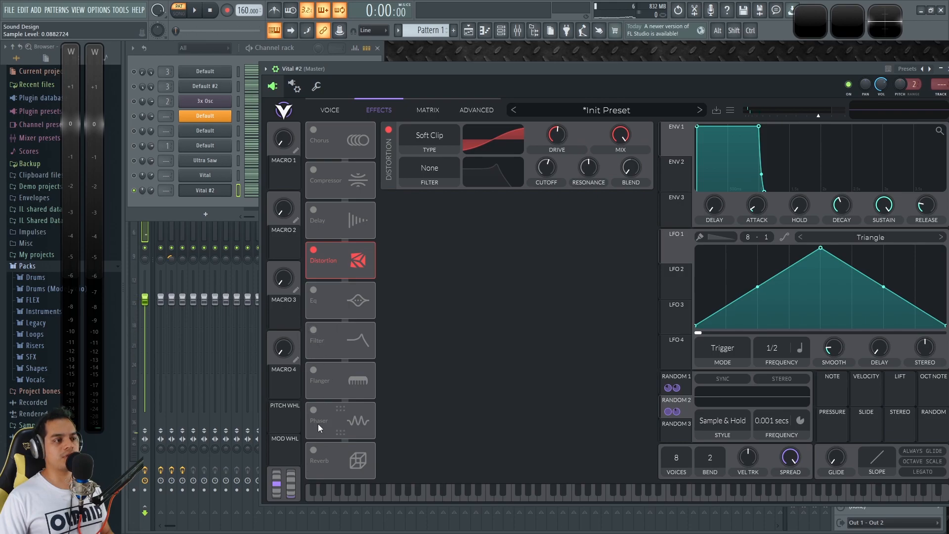
{"action": "left_click", "coordinate": [314, 450]}
{"action": "key", "text": "space"}
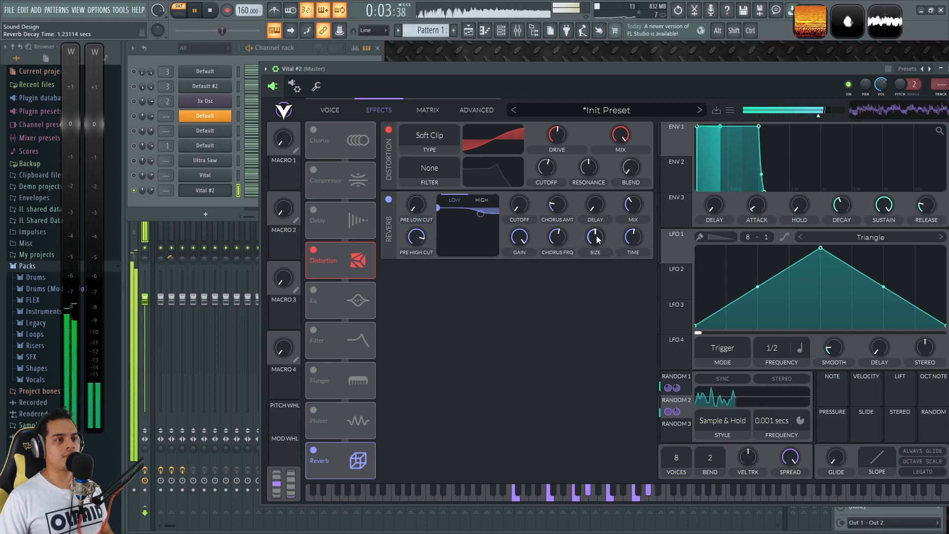
{"action": "left_click_drag", "start_coordinate": [452, 208], "coordinate": [449, 243]}
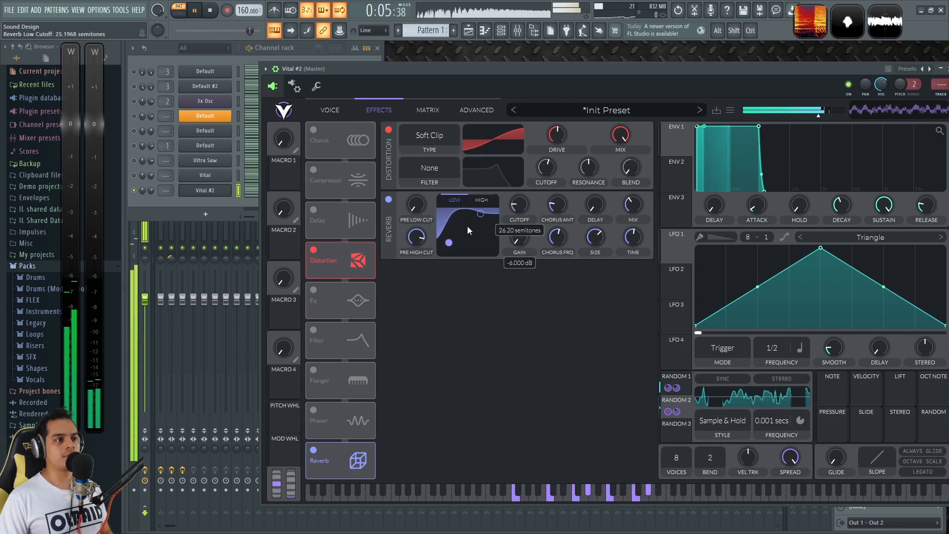
Enable the multiband compressor and set its high-band upper ratio to about 0.66 while the pattern plays
{"action": "left_click", "coordinate": [314, 170]}
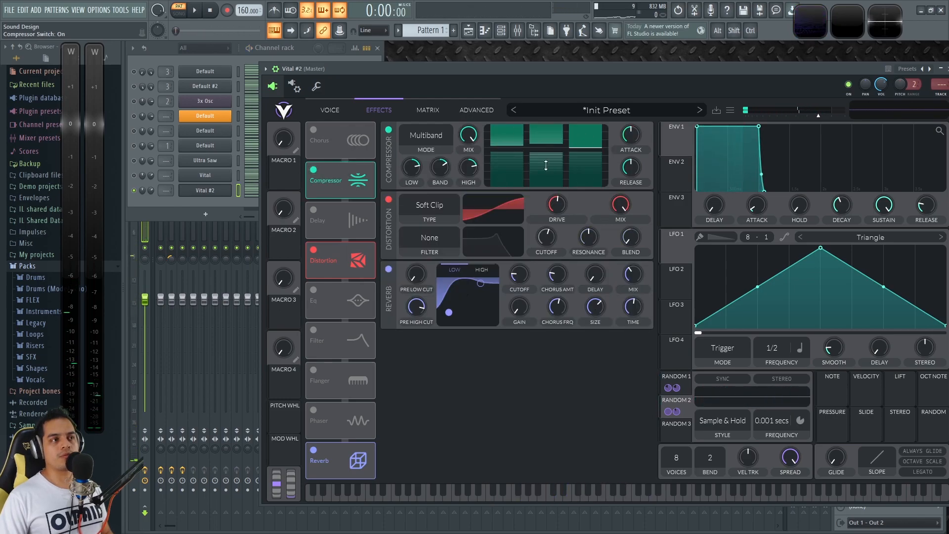
{"action": "left_click_drag", "start_coordinate": [586, 138], "coordinate": [589, 156]}
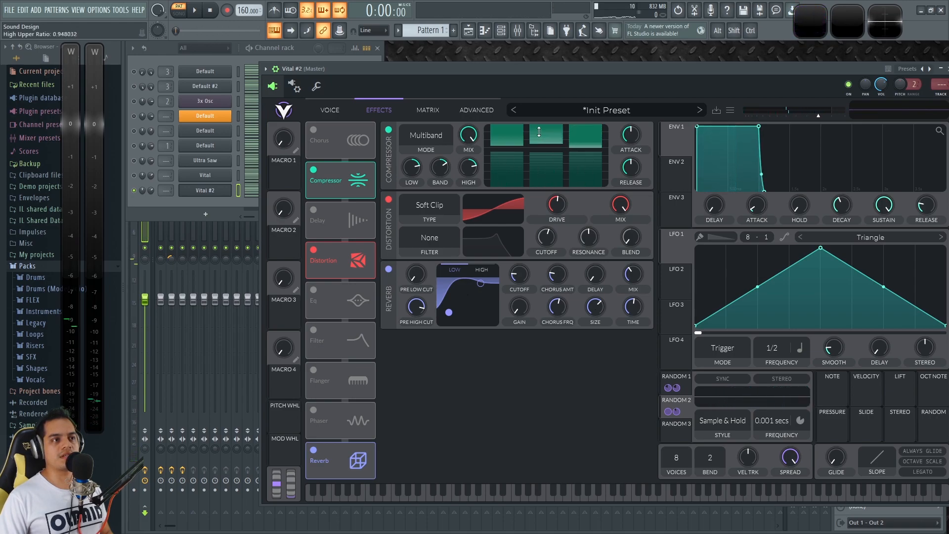
{"action": "key", "text": "space"}
{"action": "left_click_drag", "start_coordinate": [566, 131], "coordinate": [593, 130]}
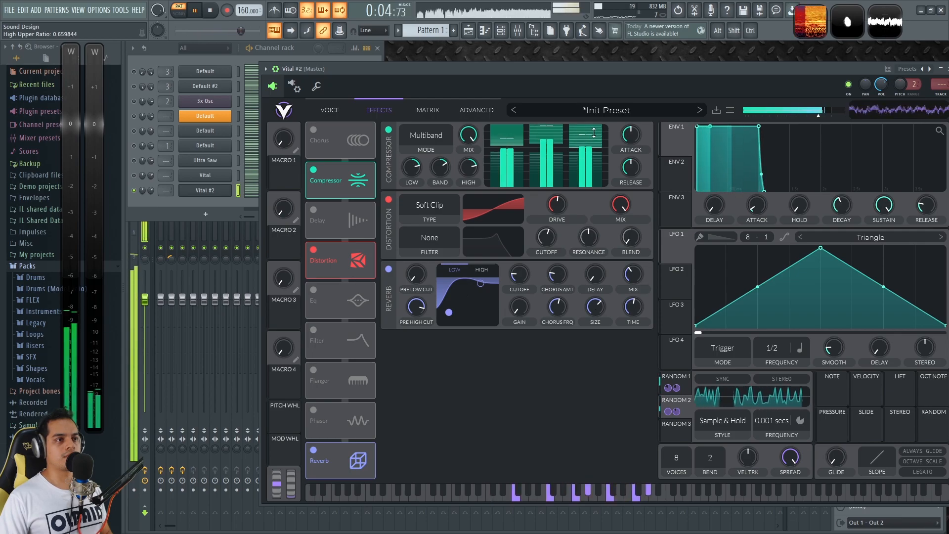
Compare the chord sound with the compressor bypassed and enabled during playback, leaving it on, and stop the pattern
{"action": "left_click", "coordinate": [388, 130]}
{"action": "left_click", "coordinate": [389, 130]}
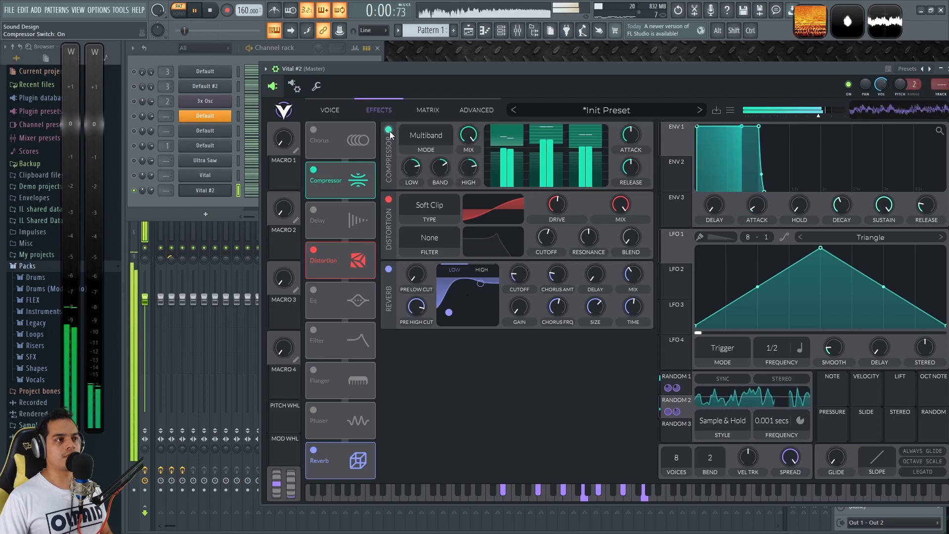
{"action": "key", "text": "space"}
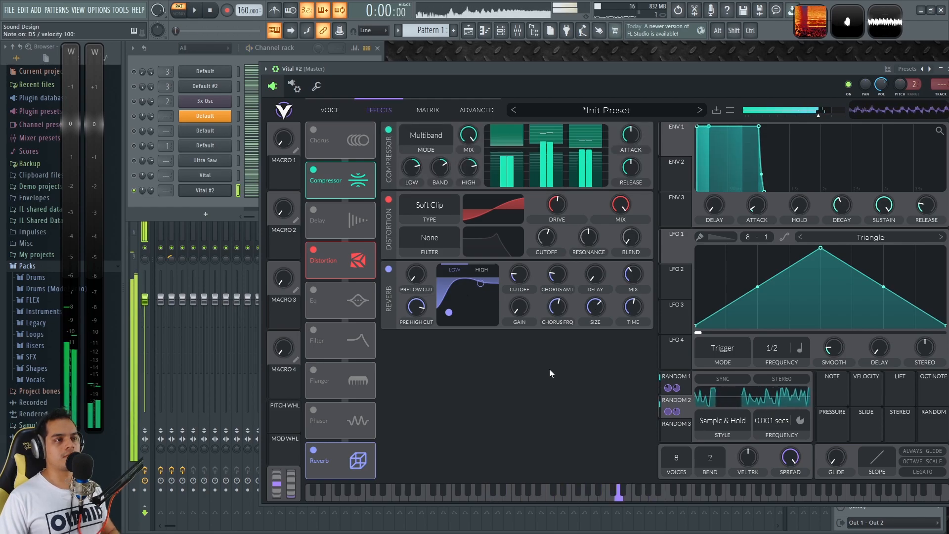
Reposition the synth window so more of it fits on screen, and play back the finished chord pattern
{"action": "mouse_move", "coordinate": [536, 68]}
{"action": "left_mouse_down"}
{"action": "mouse_move", "coordinate": [512, 69]}
{"action": "mouse_move", "coordinate": [538, 65]}
{"action": "left_mouse_up"}
{"action": "key", "text": "space"}
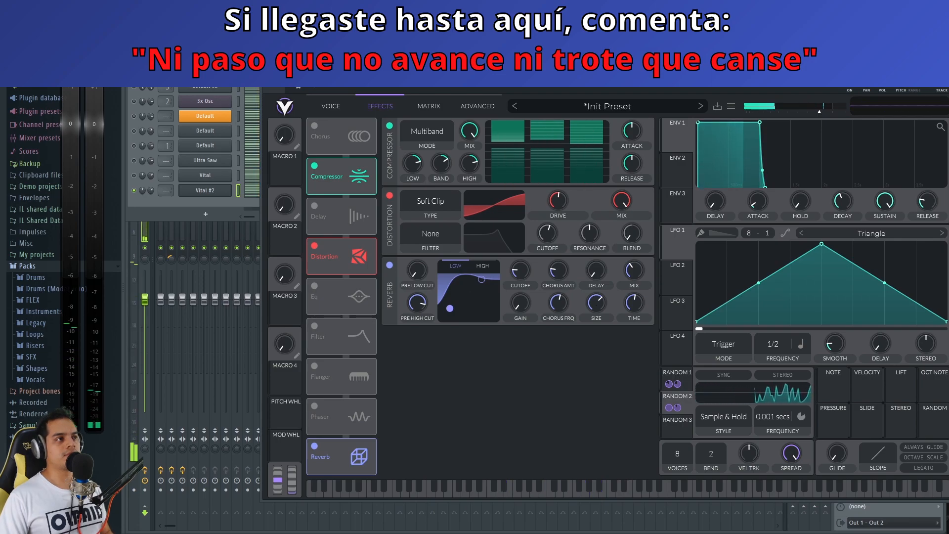
{"action": "left_click_drag", "start_coordinate": [537, 64], "coordinate": [504, 80]}
{"action": "key", "text": "space"}
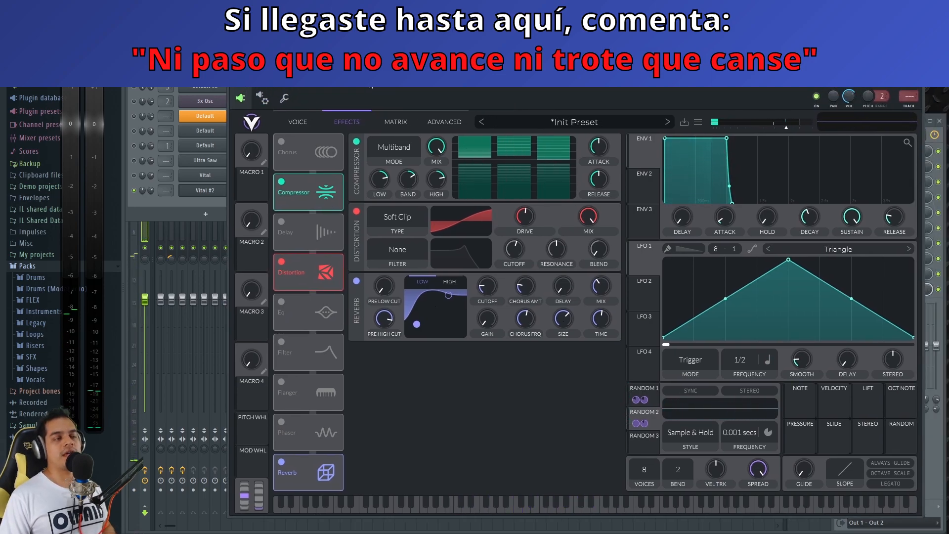